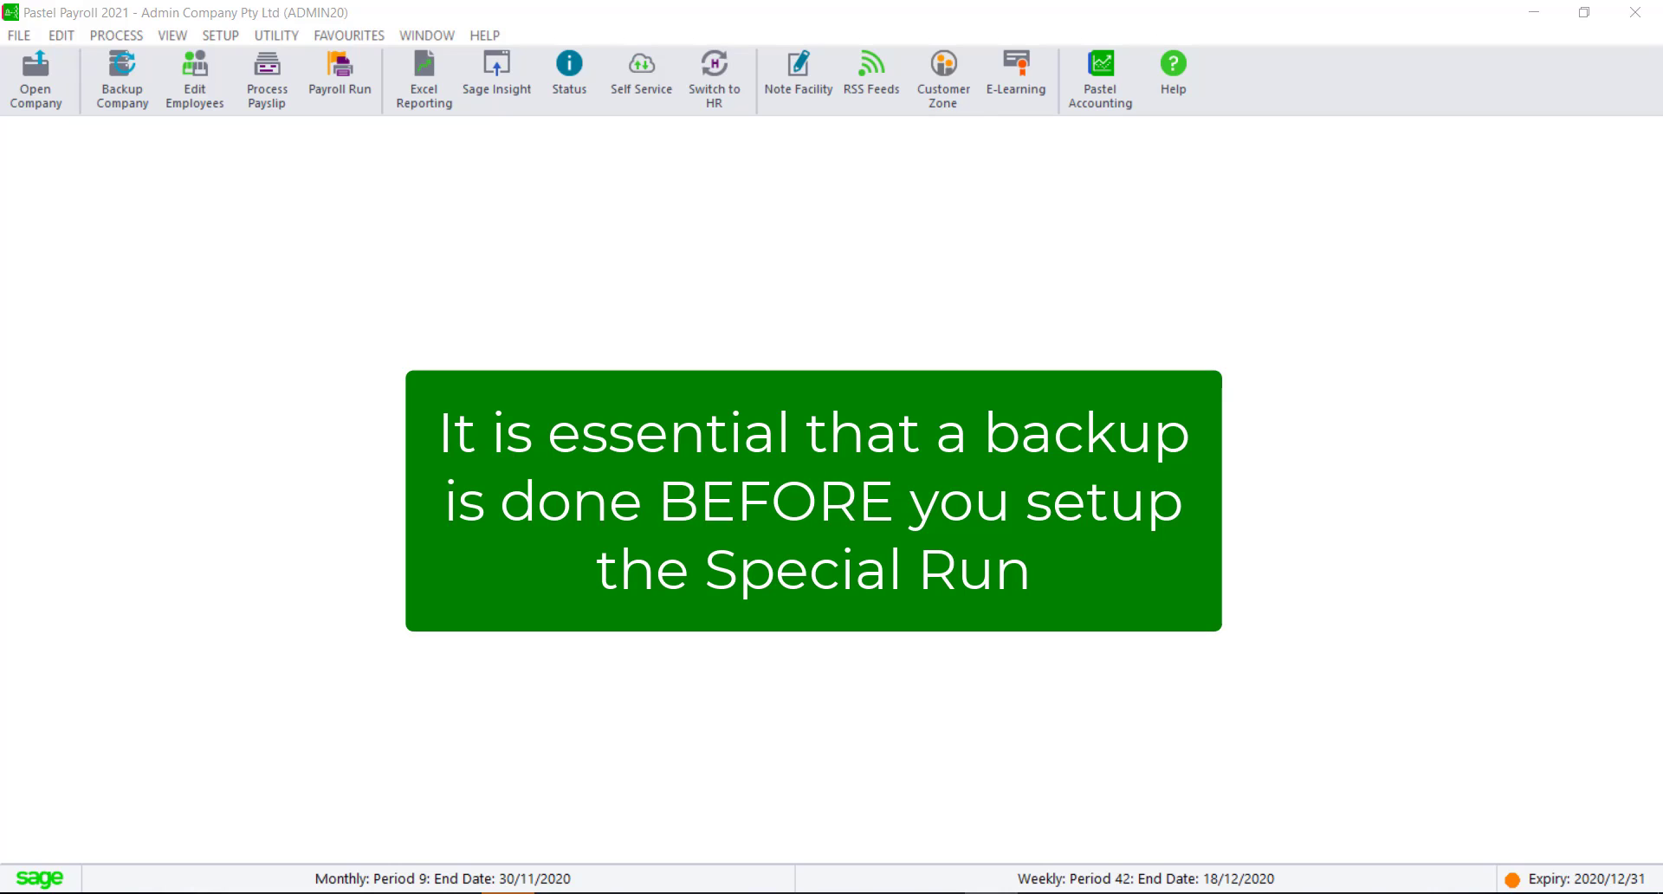
Step: Back up the company into a newly created 'ADMIN Special Run' folder inside BACKUPS
{"action": "left_click", "coordinate": [15, 37]}
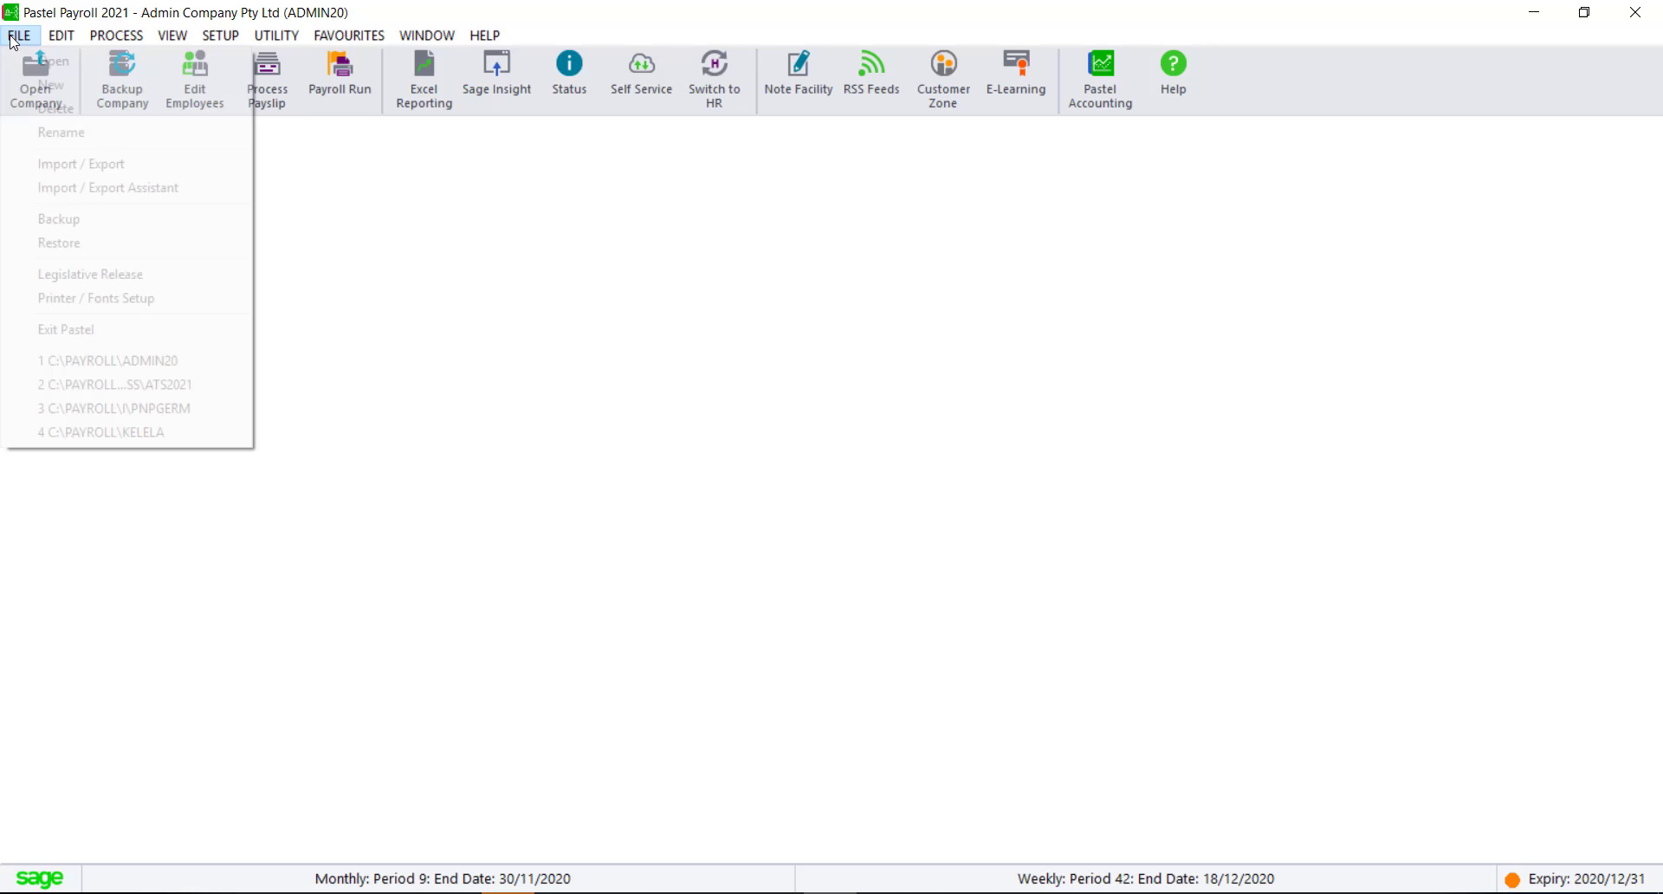
{"action": "left_click", "coordinate": [76, 228]}
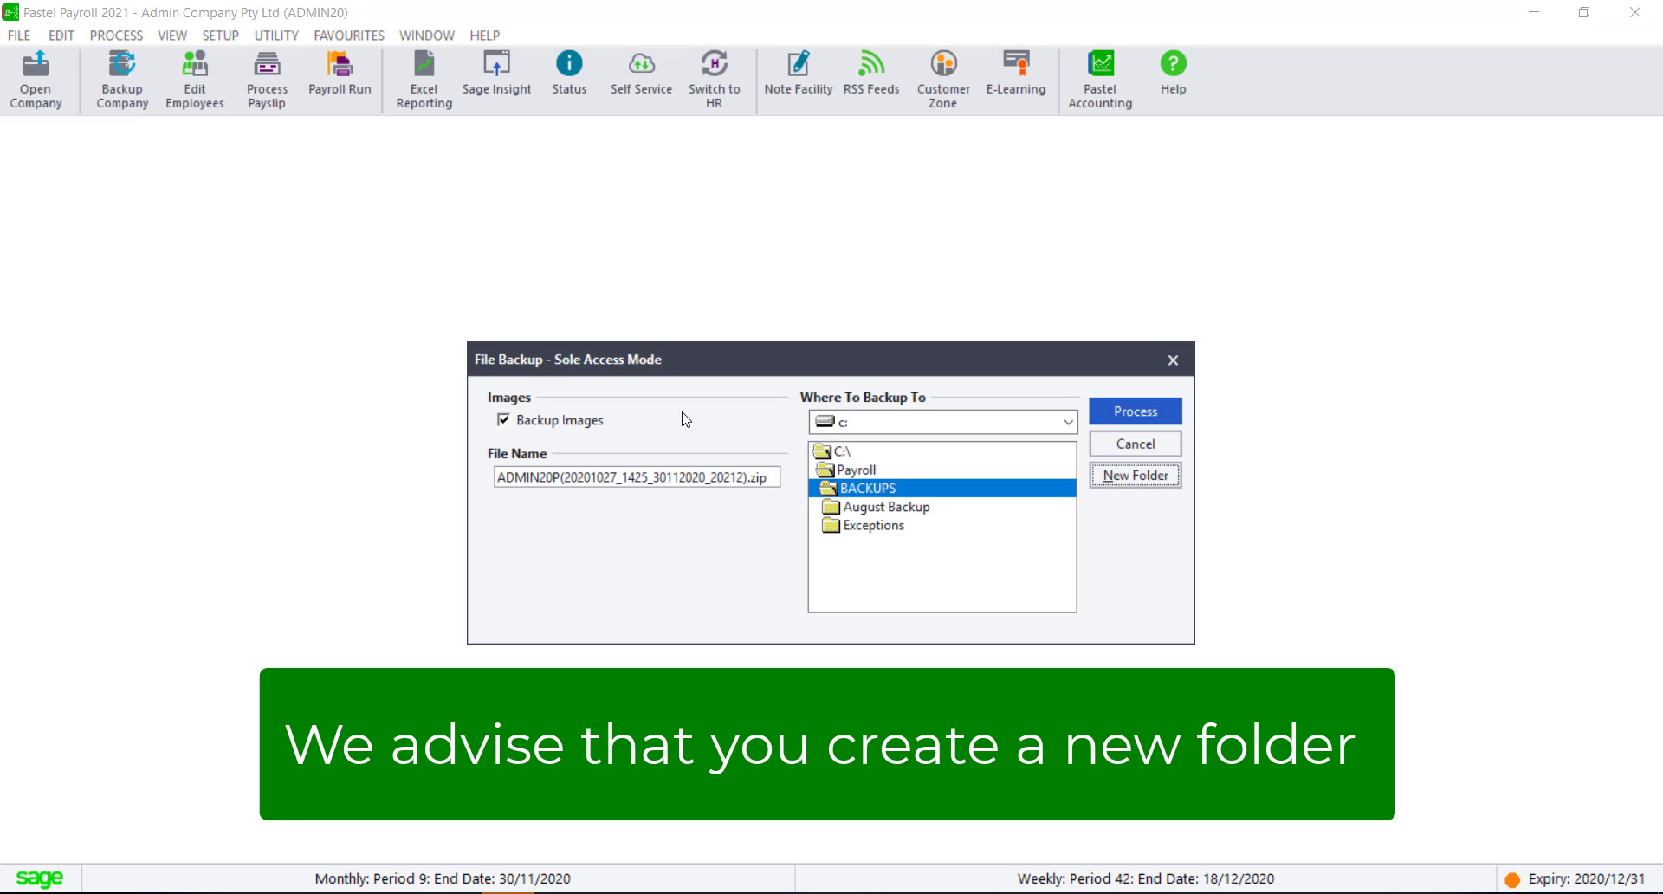
{"action": "left_click", "coordinate": [1136, 475]}
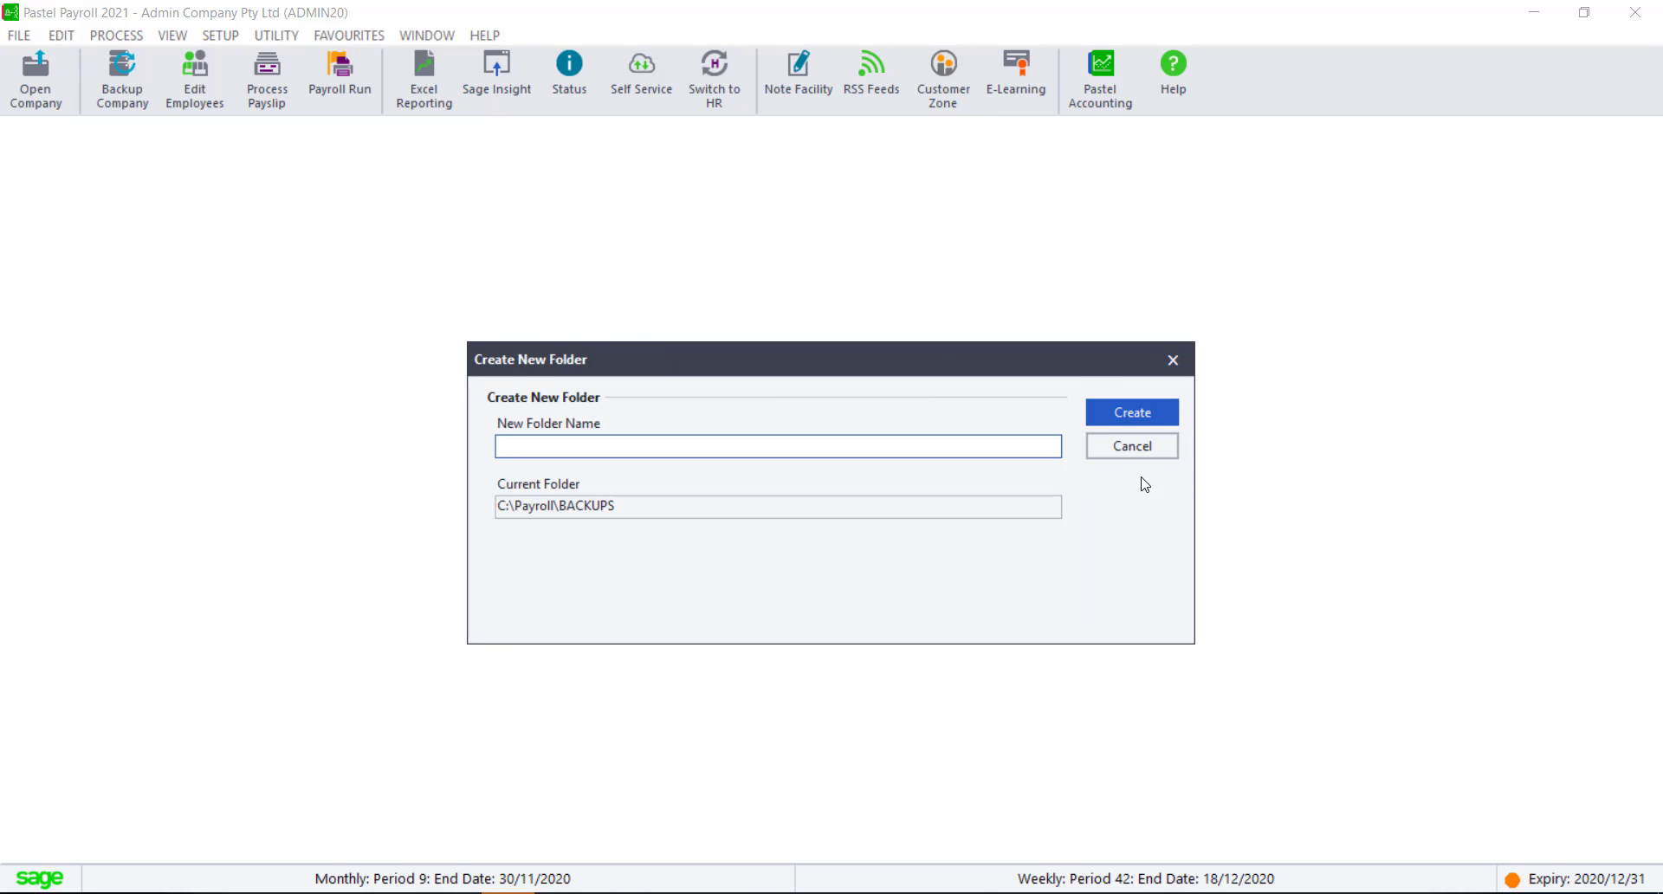
{"action": "type", "text": "ADMIN Spe"}
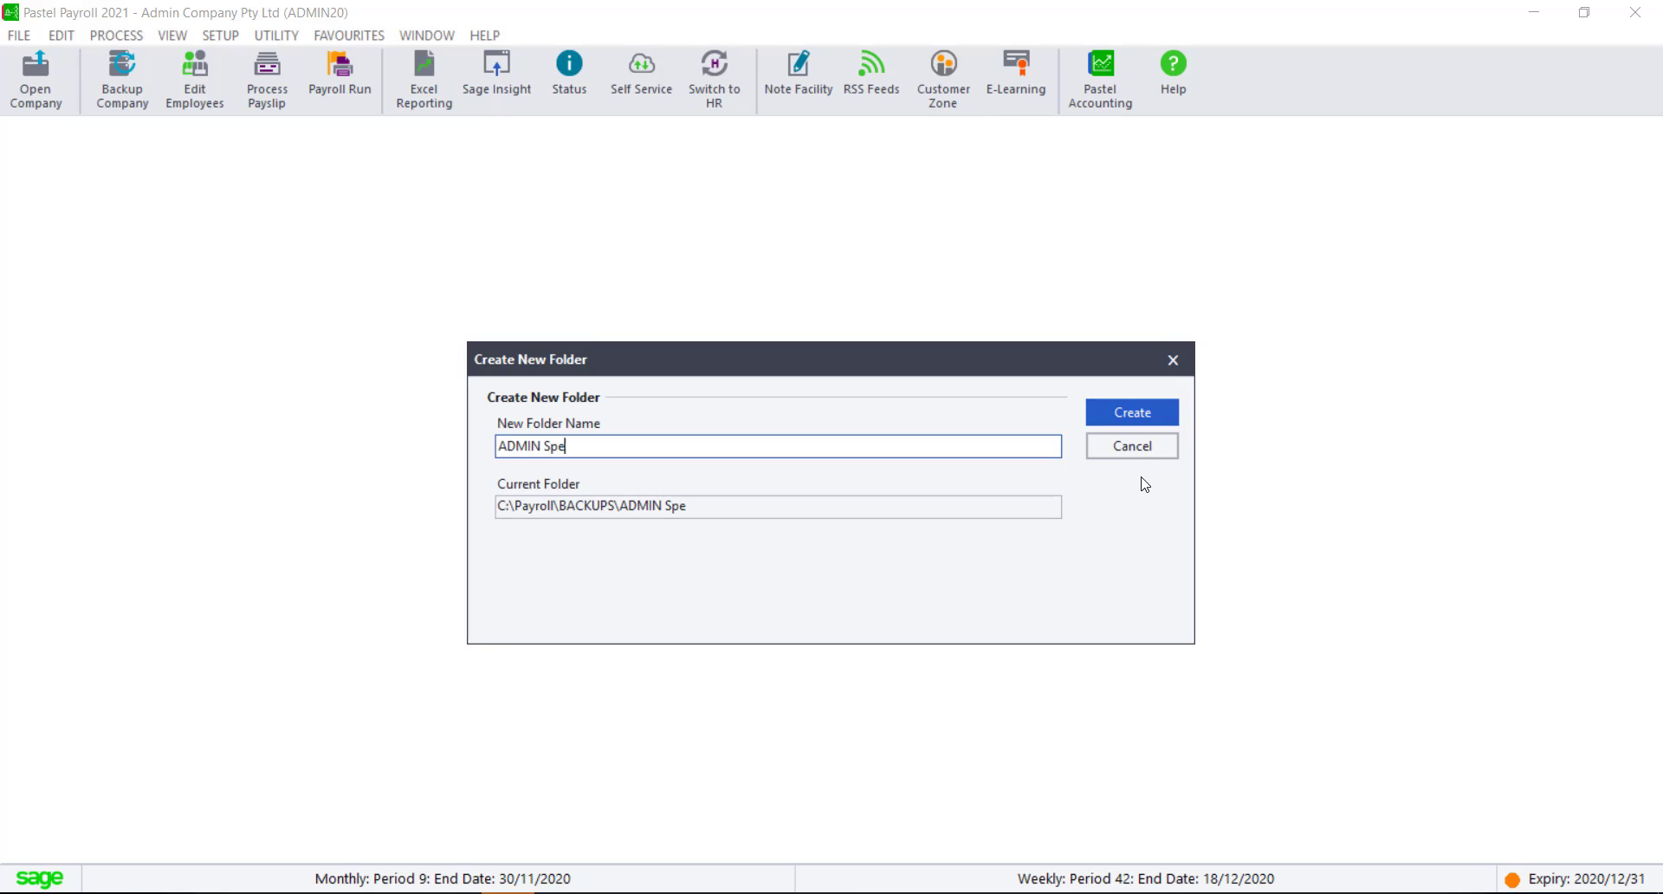
{"action": "type", "text": "cial Run"}
{"action": "left_click", "coordinate": [1151, 416]}
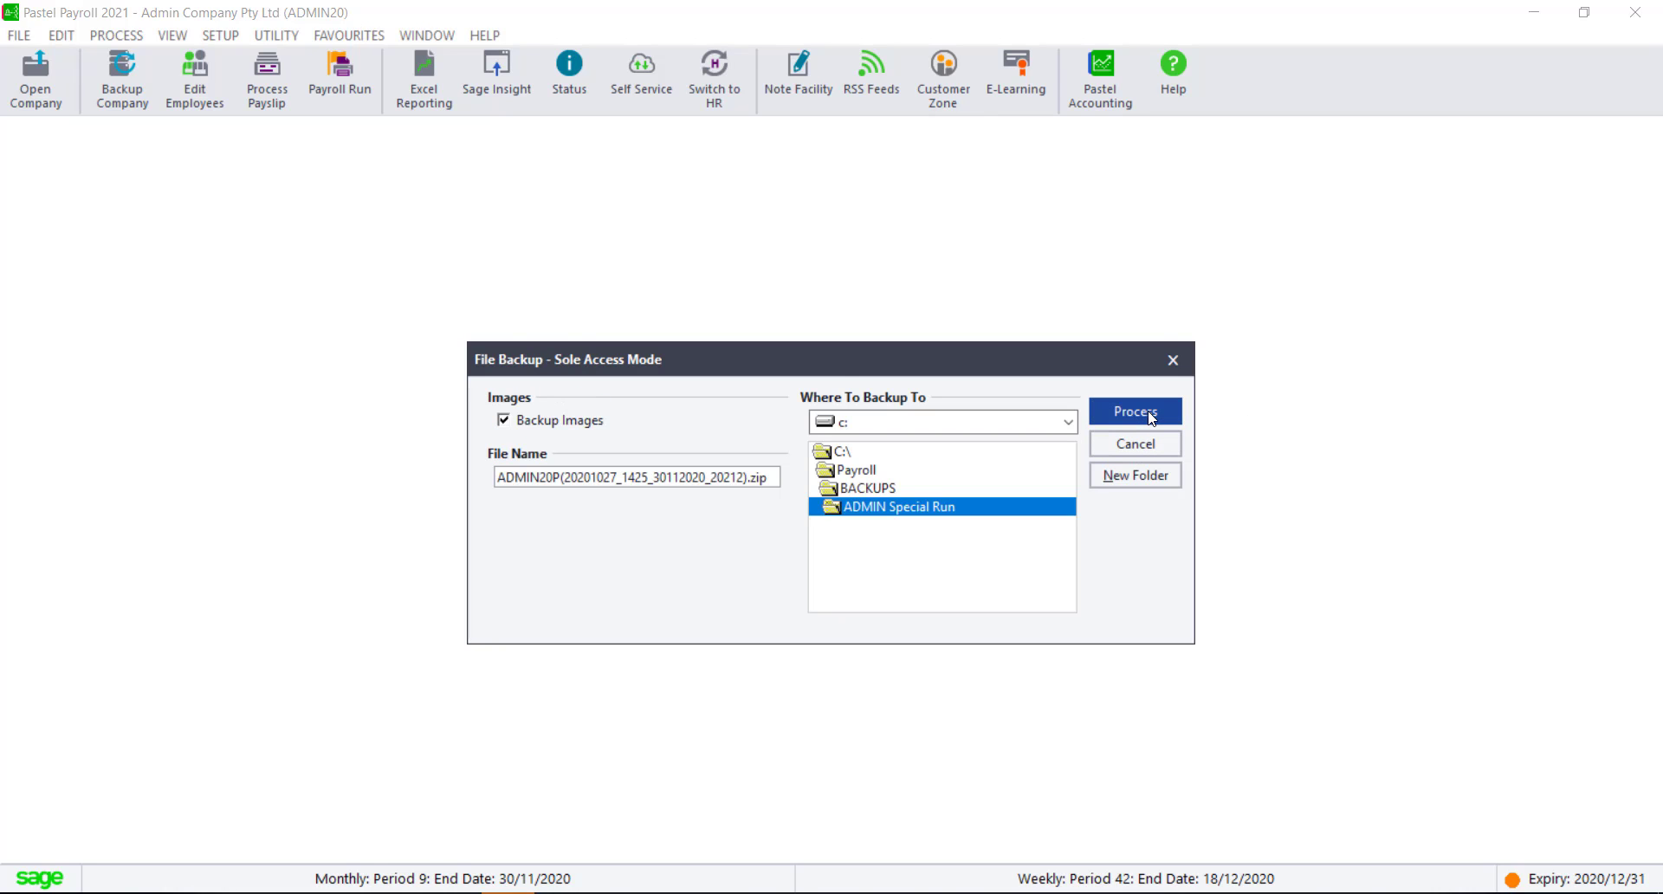
{"action": "left_click", "coordinate": [1152, 418]}
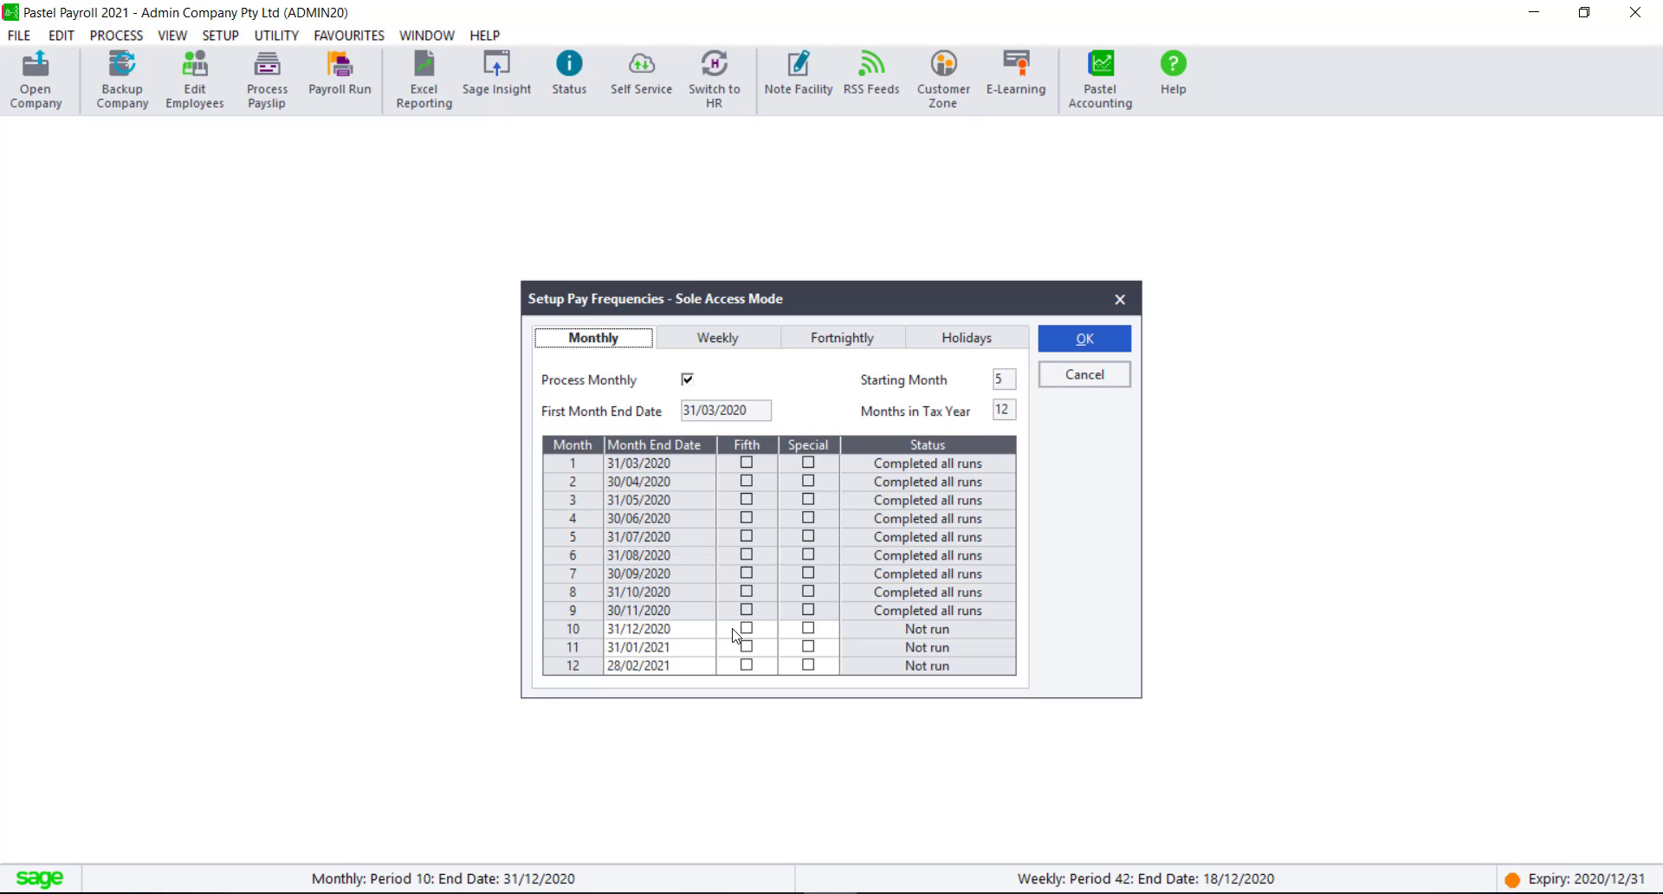
Step: Flag monthly month 10 as a special run that runs first, adds filtered periodic transactions and clears previous ones
{"action": "left_click", "coordinate": [809, 629]}
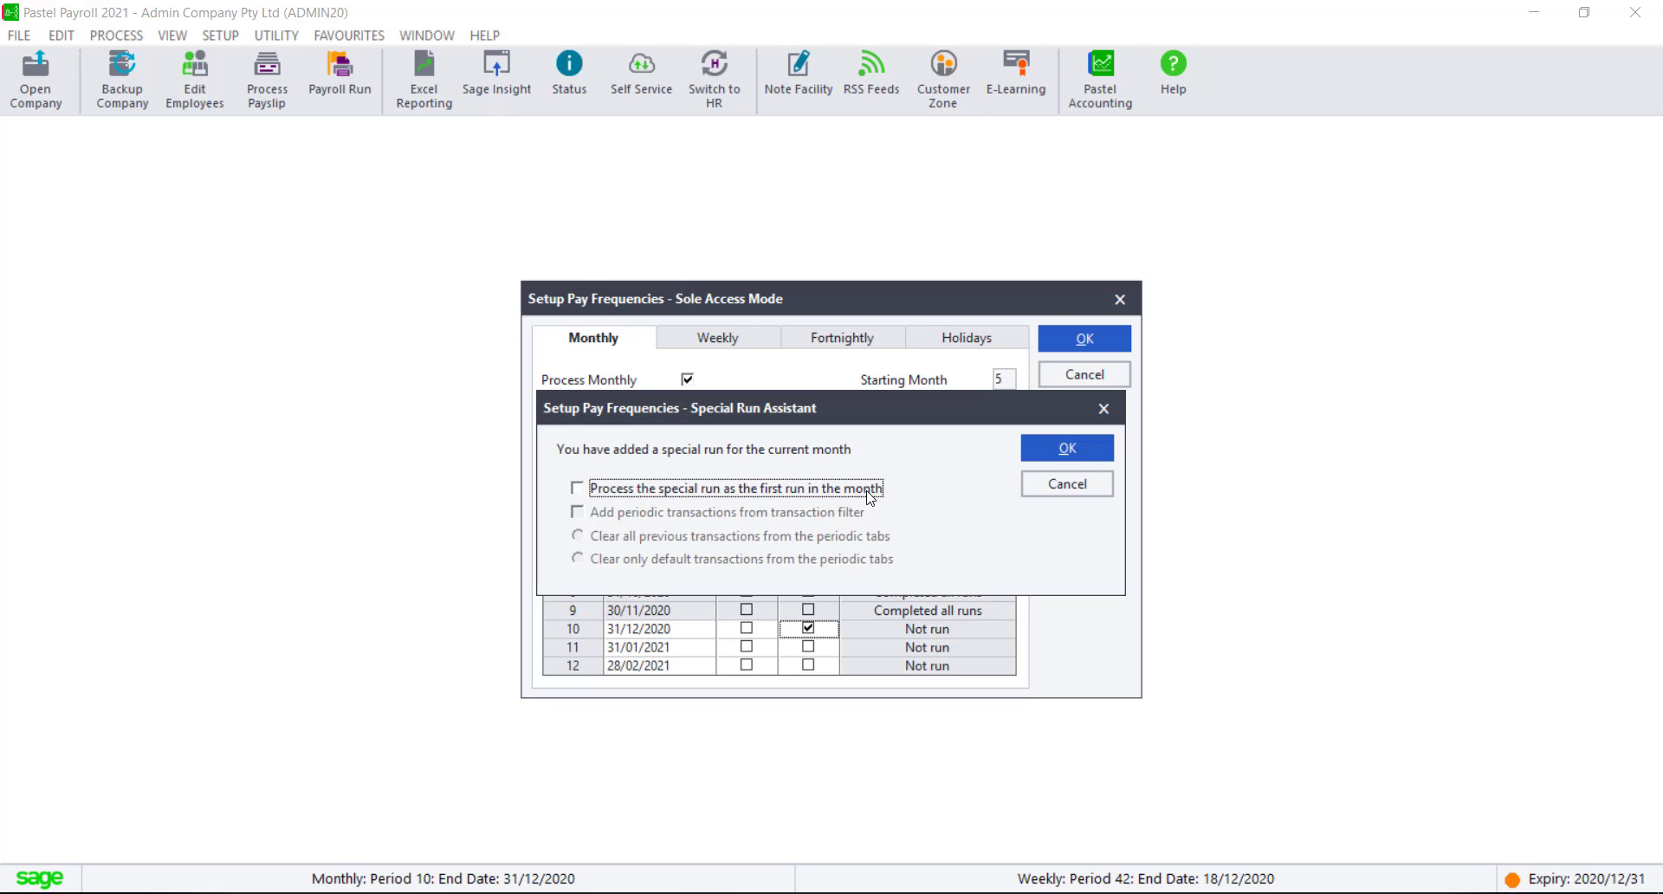
{"action": "left_click", "coordinate": [577, 489]}
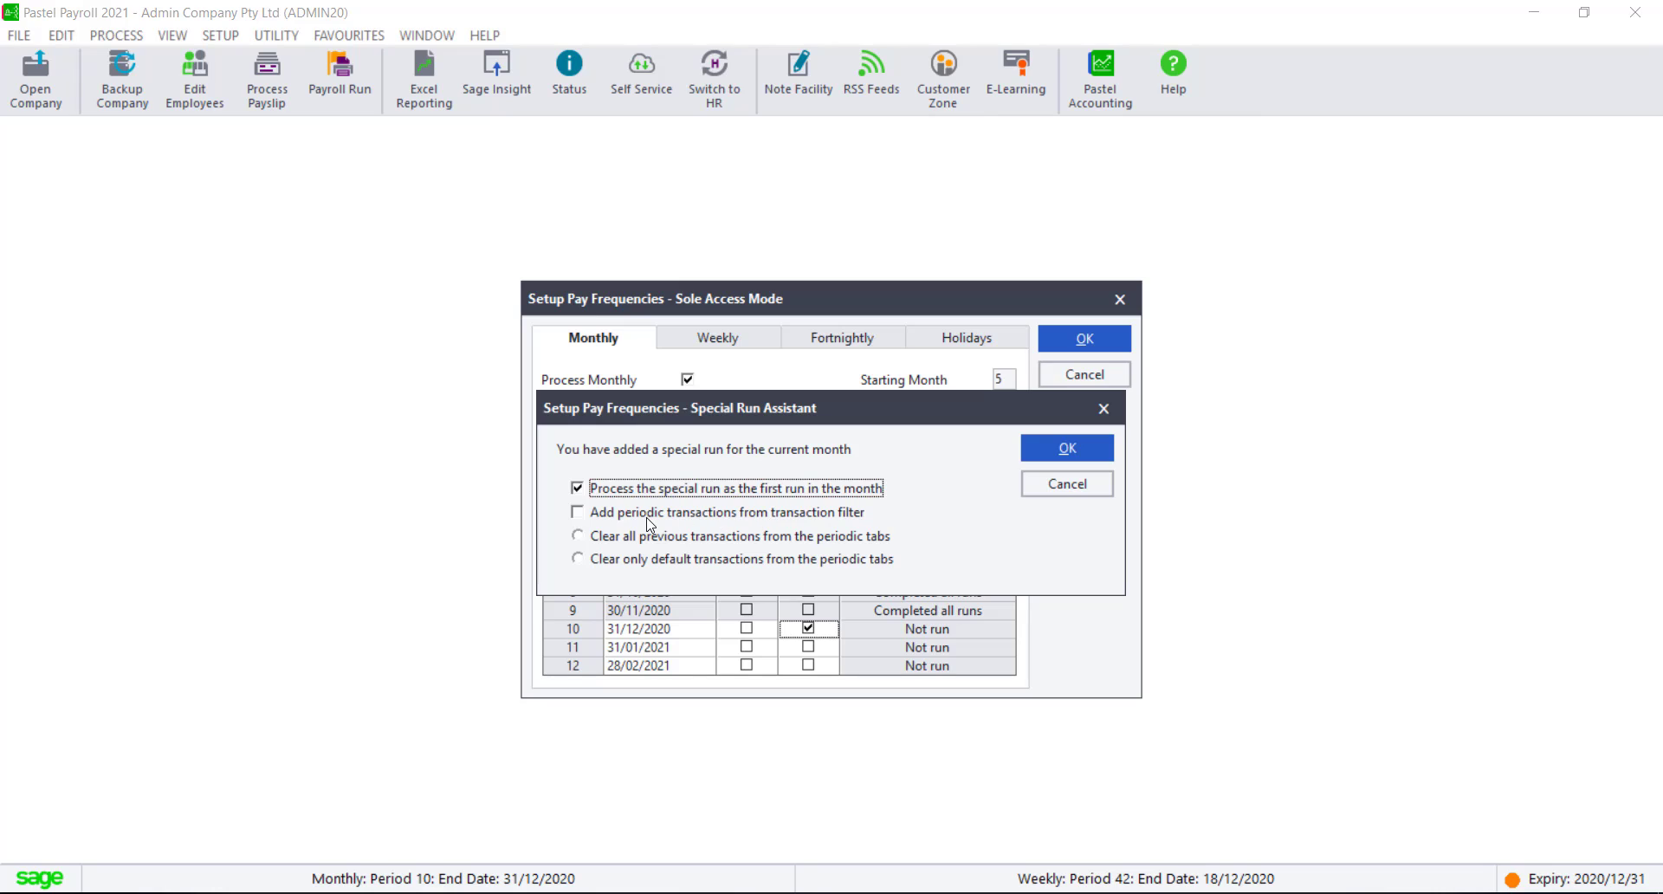
{"action": "left_click", "coordinate": [577, 513]}
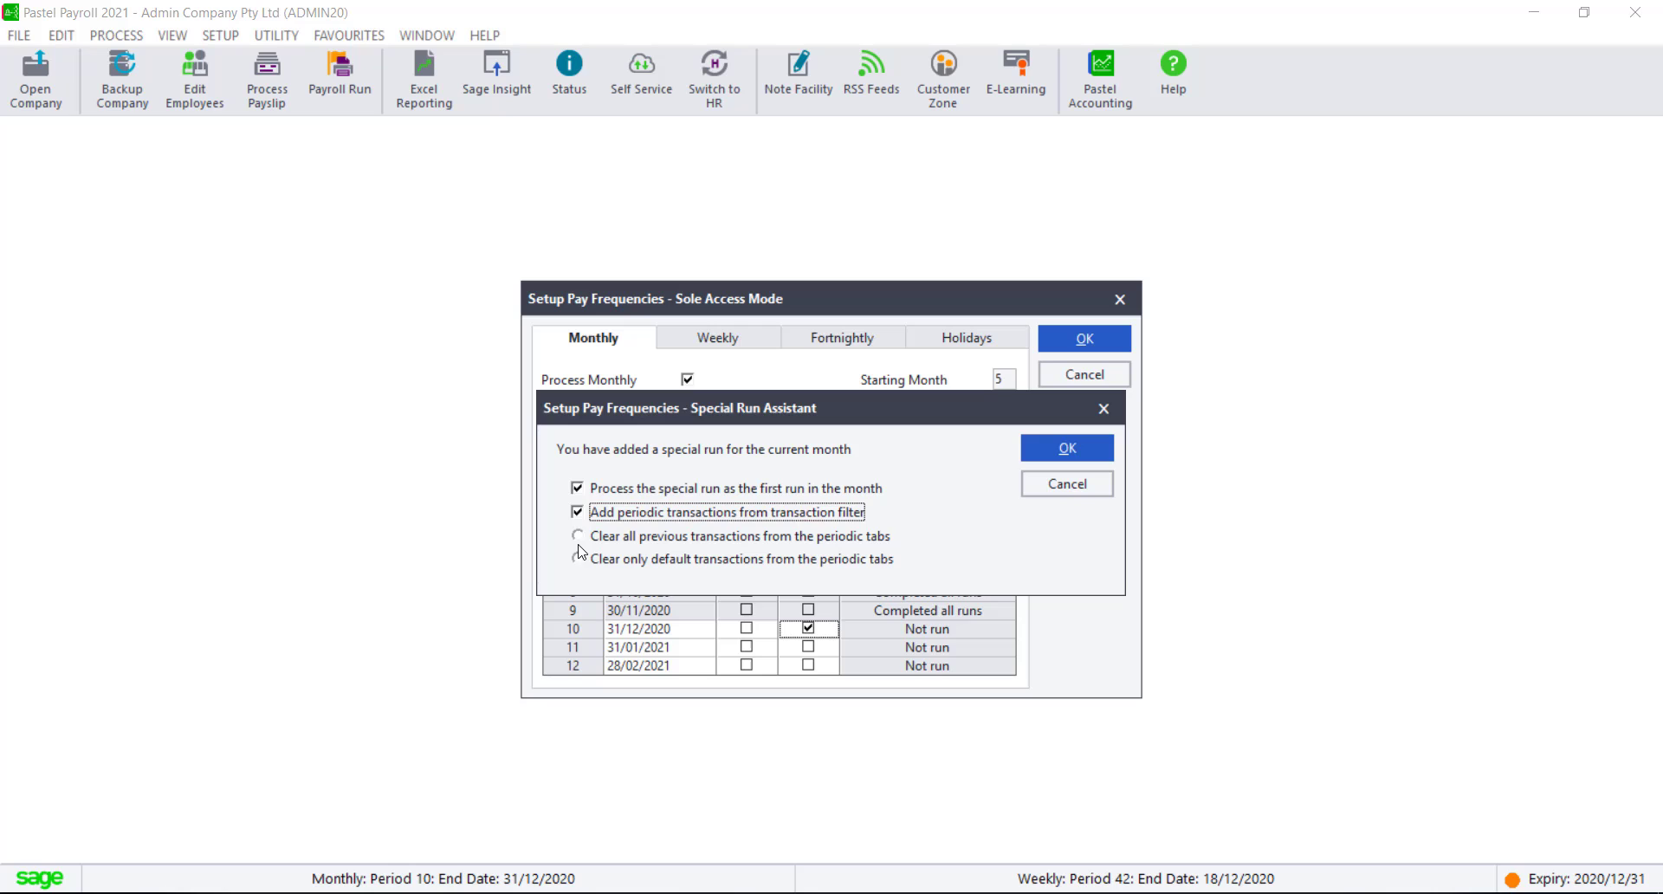
{"action": "left_click", "coordinate": [578, 537]}
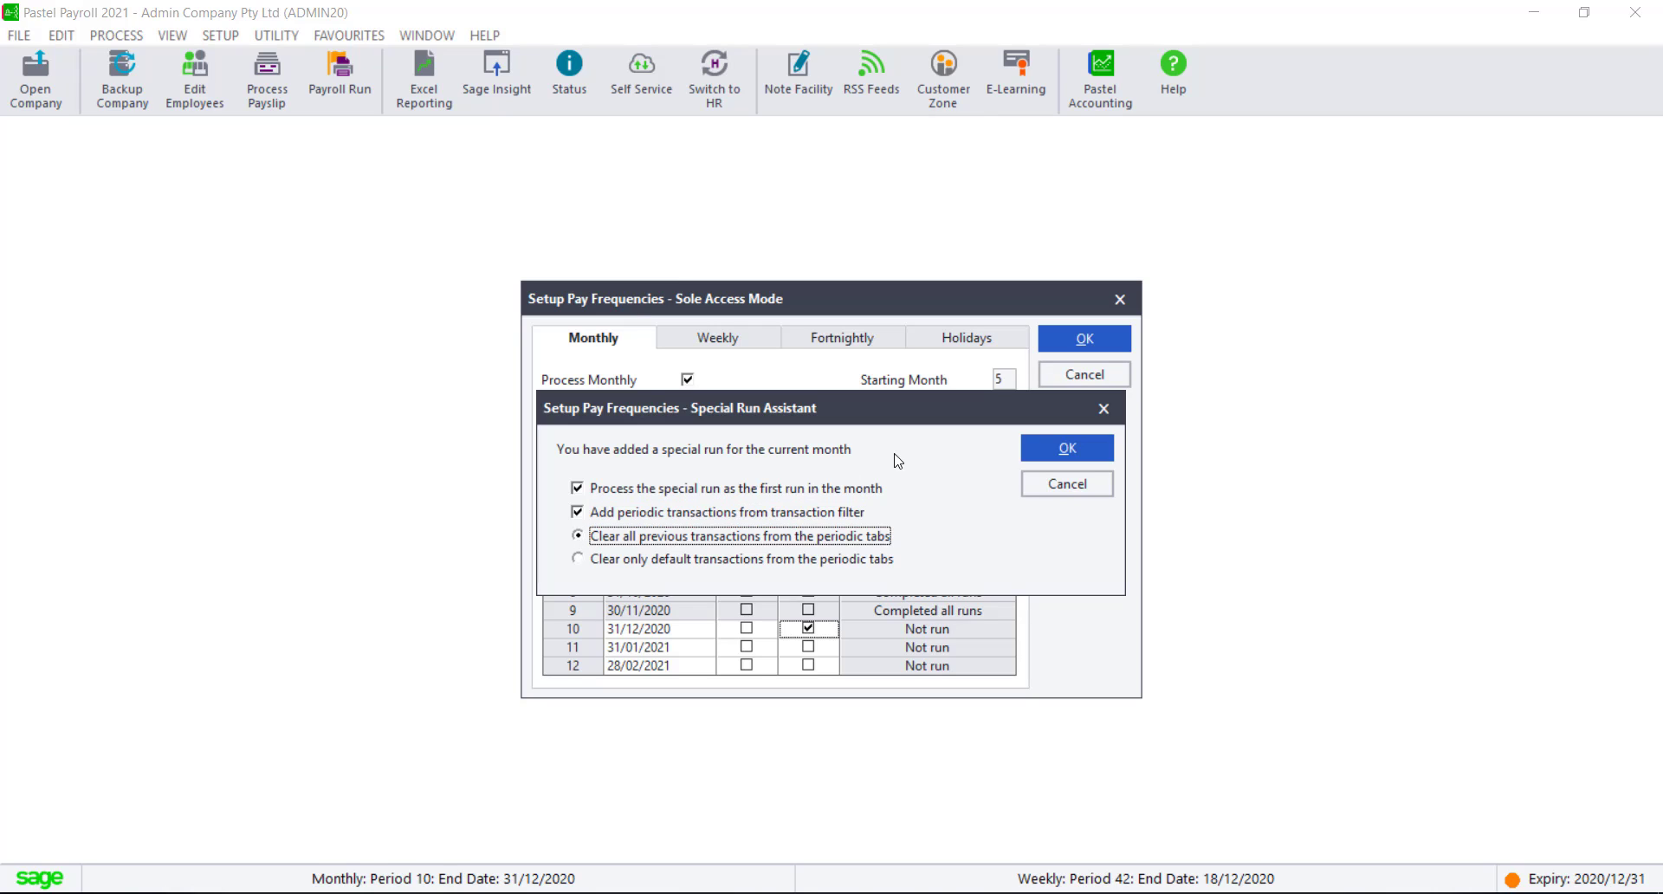
Step: Confirm the special run options and accept the month 10 pay frequency changes
{"action": "left_click", "coordinate": [1067, 448]}
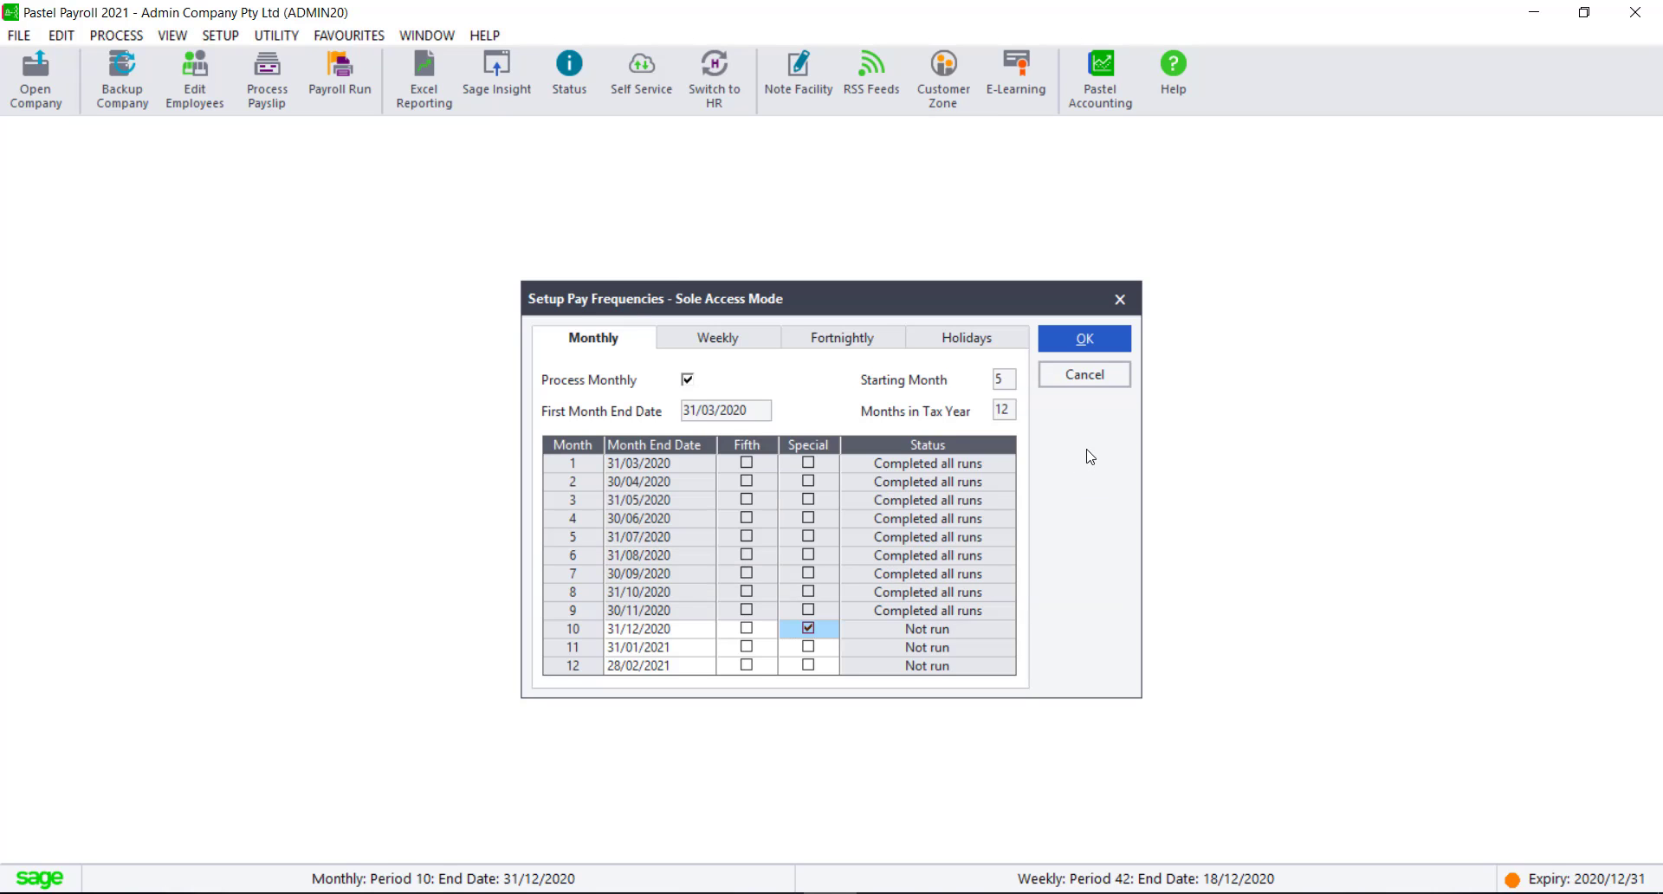
{"action": "left_click", "coordinate": [1091, 346]}
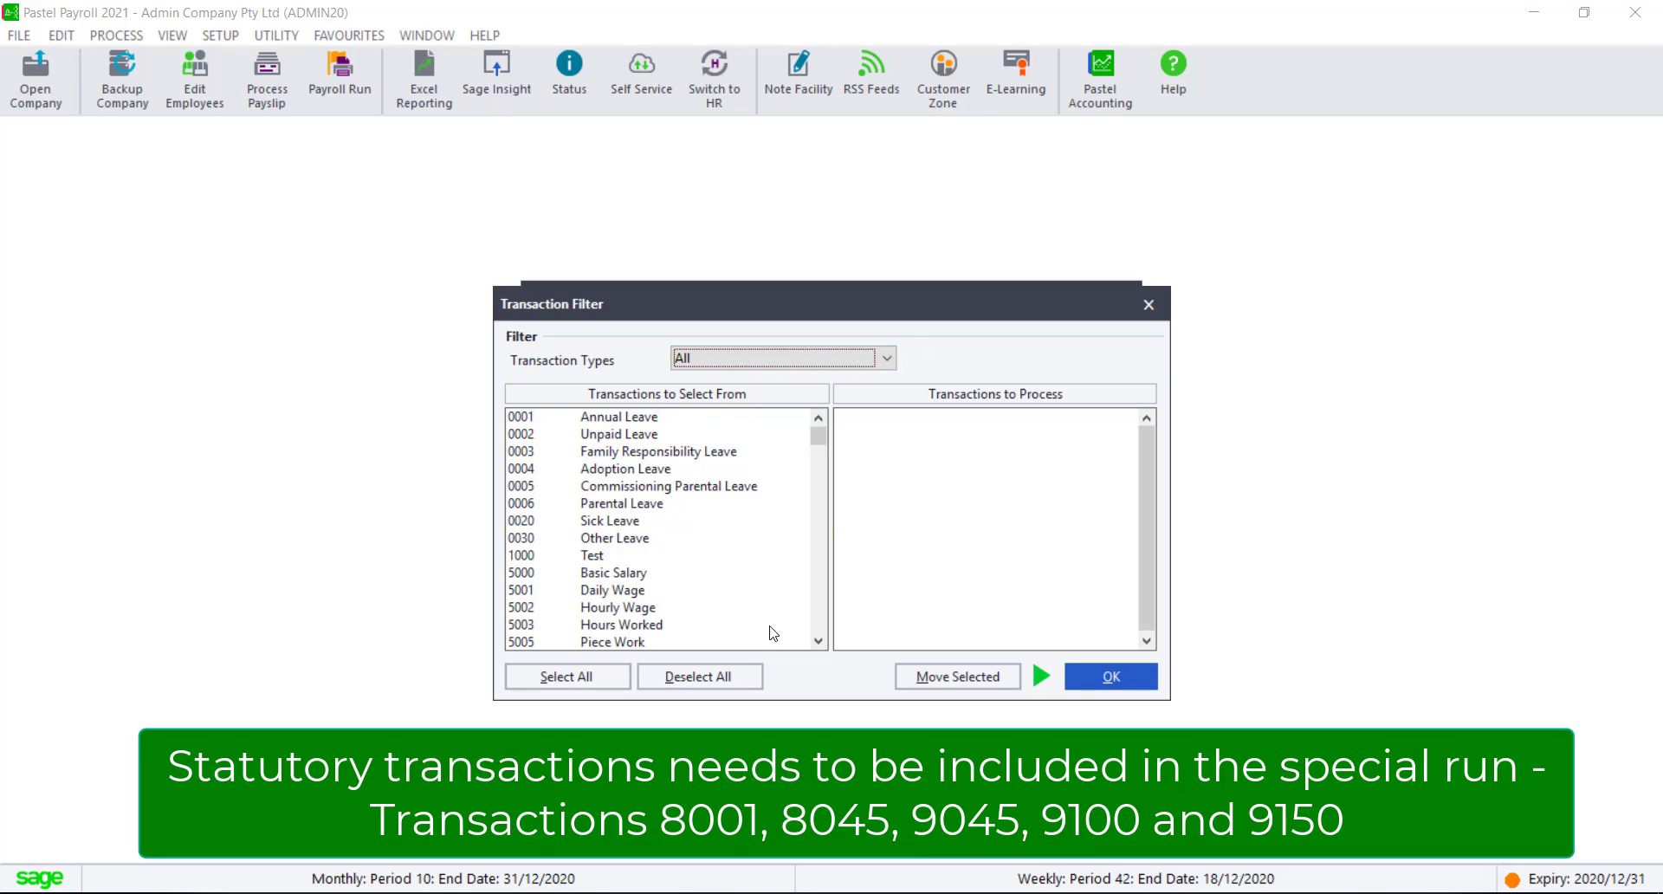
{"action": "left_click", "coordinate": [818, 611]}
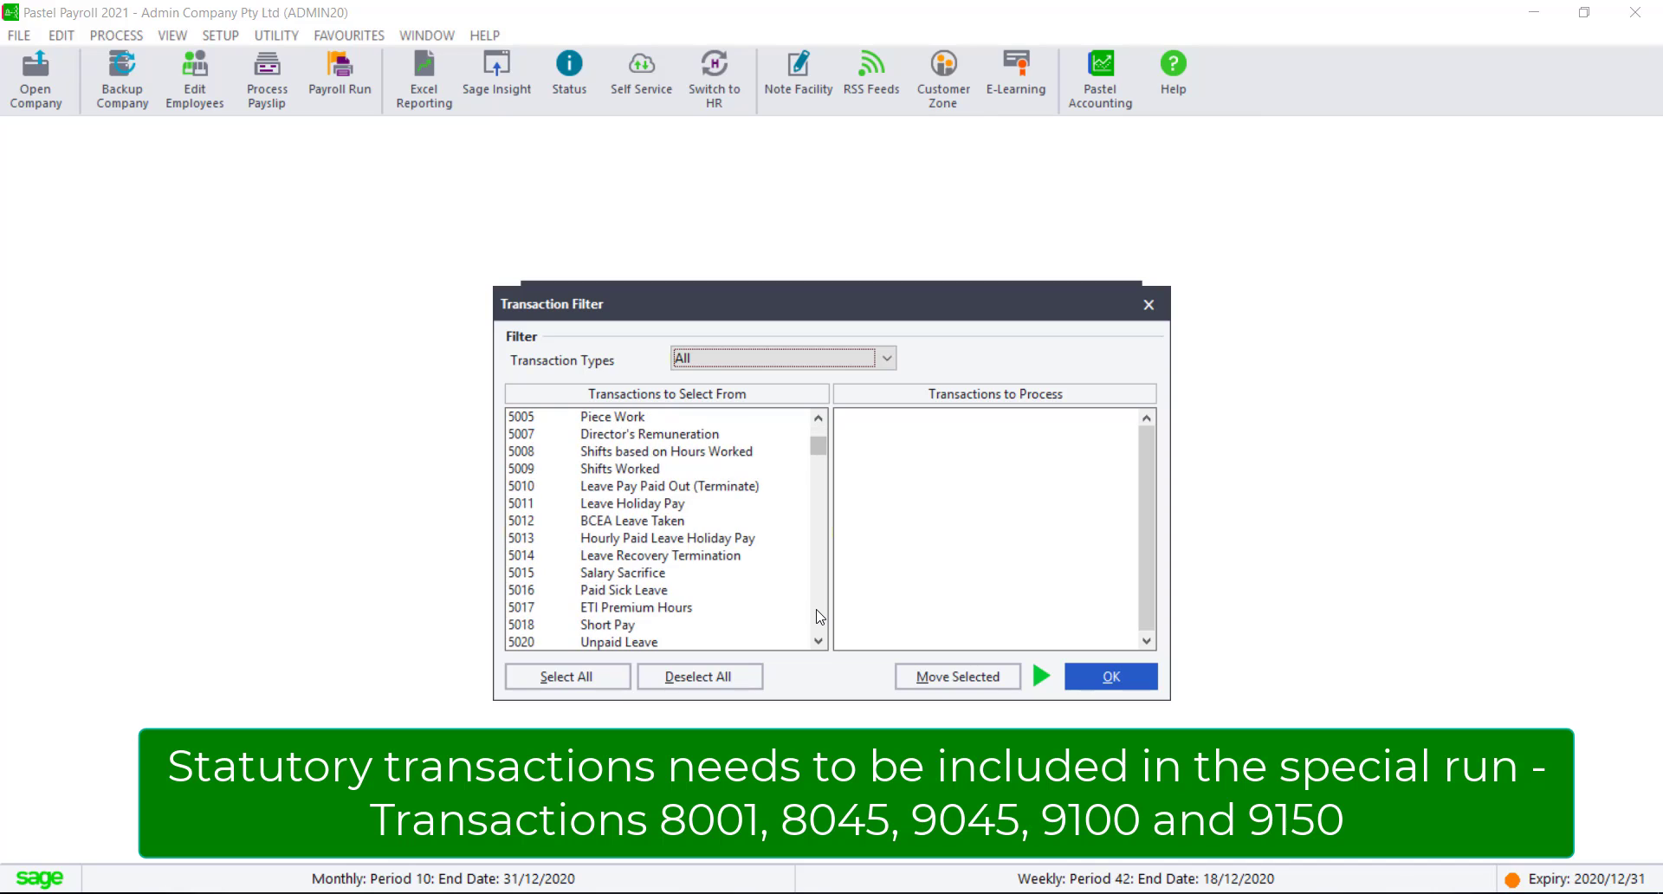
{"action": "left_click", "coordinate": [819, 617]}
{"action": "left_click", "coordinate": [821, 618]}
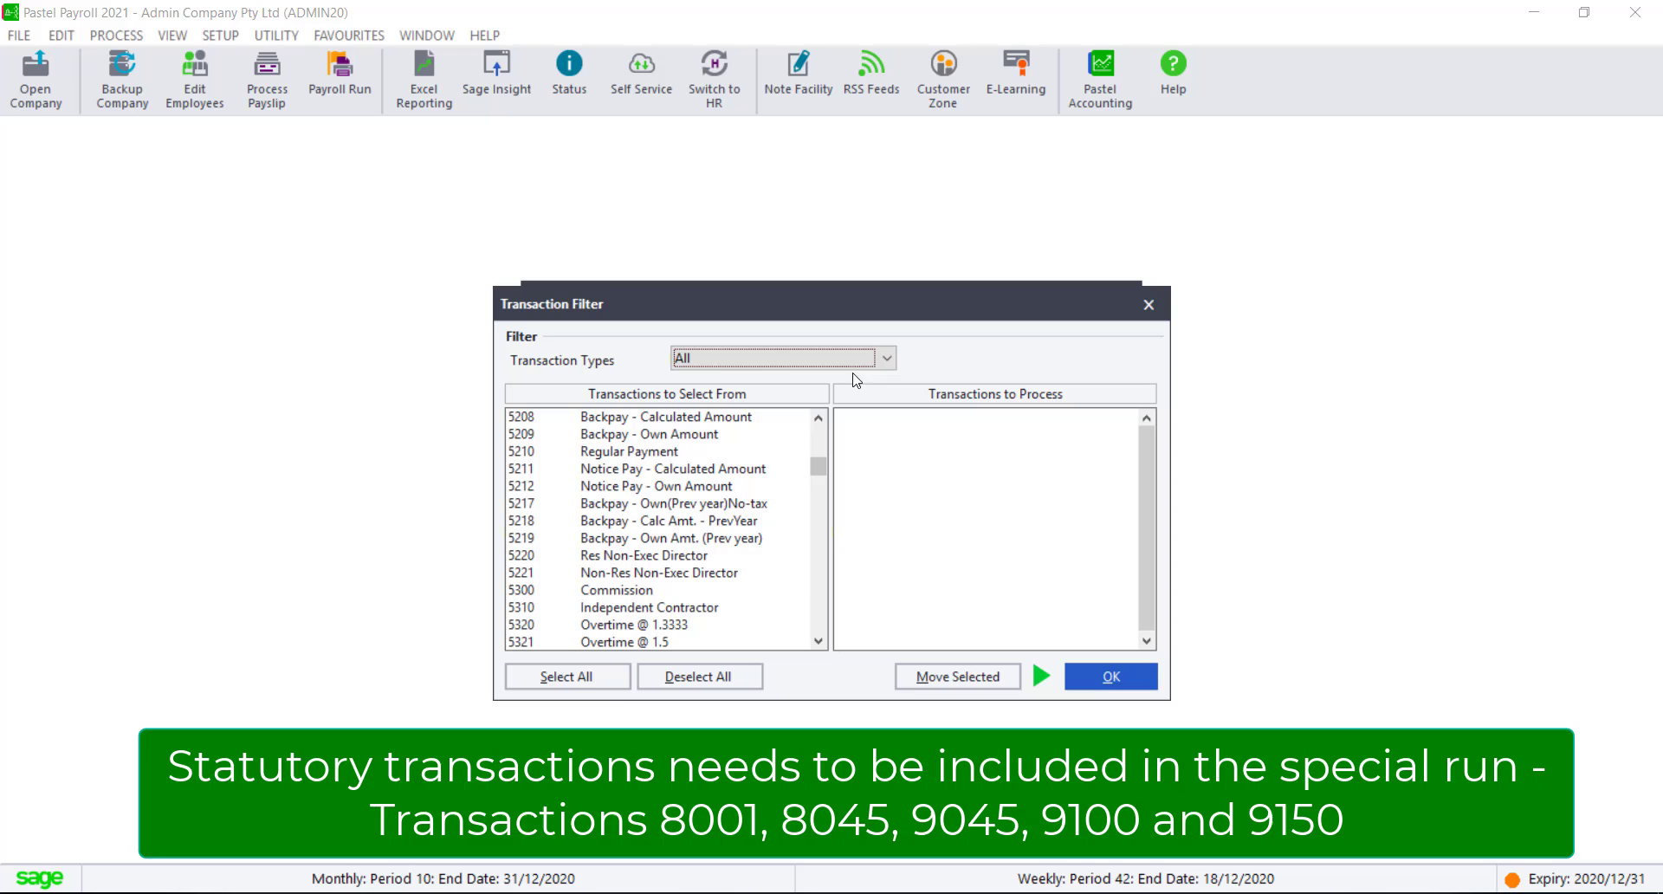
Step: Queue all Special Run Transactions except 5300 Commission and 8000 Med. Aid Tax Credit Applied
{"action": "left_click", "coordinate": [887, 359]}
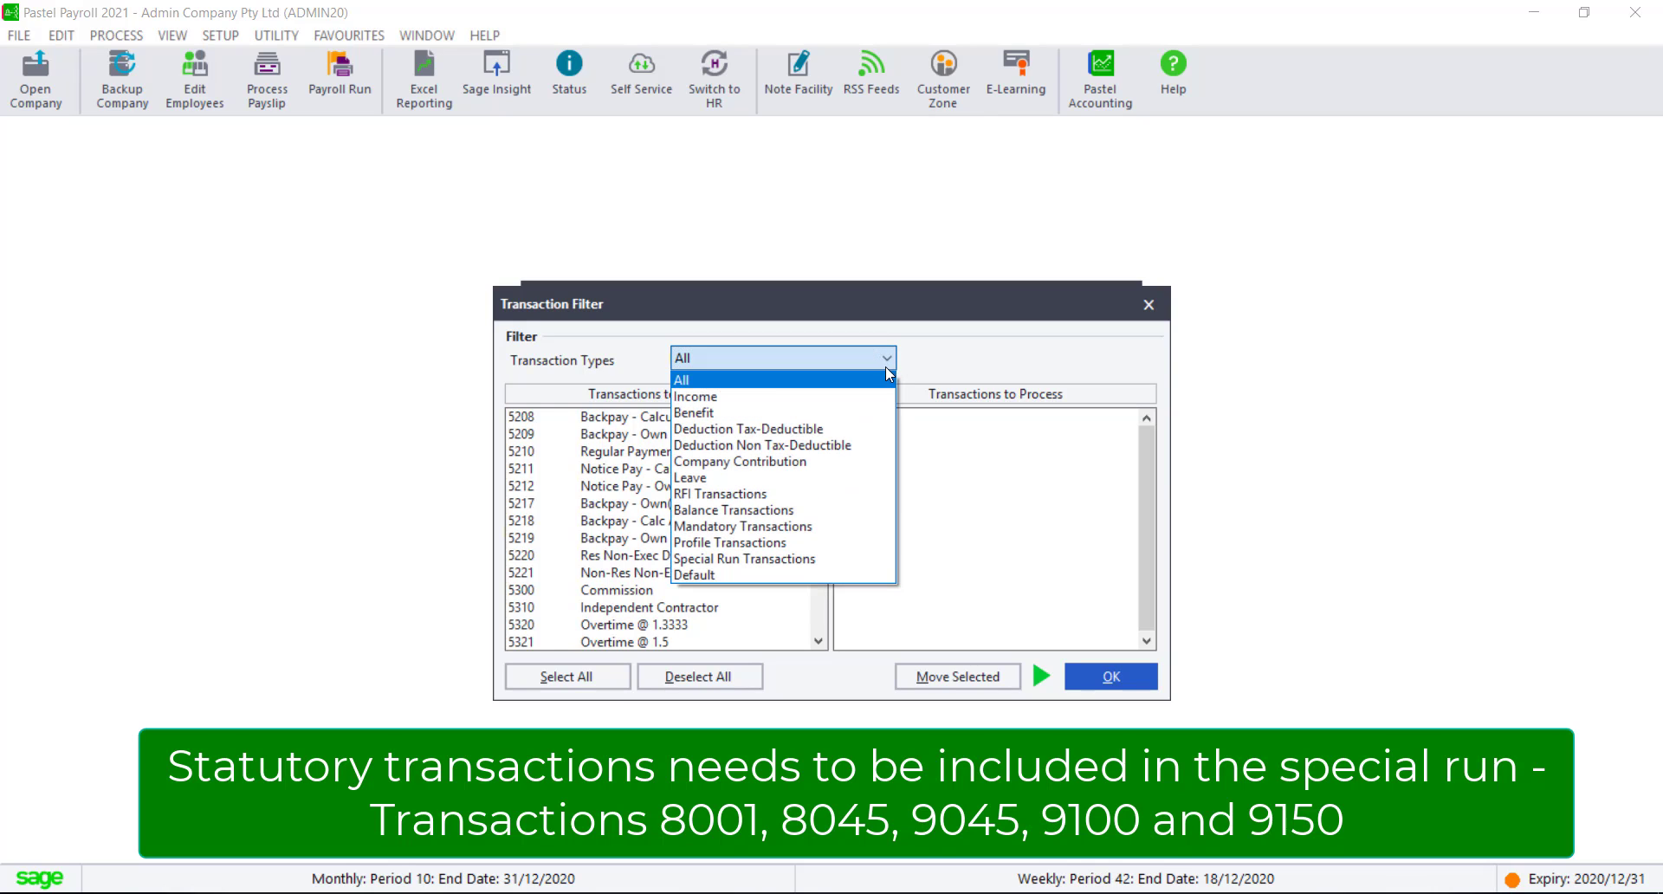
{"action": "left_click", "coordinate": [789, 559]}
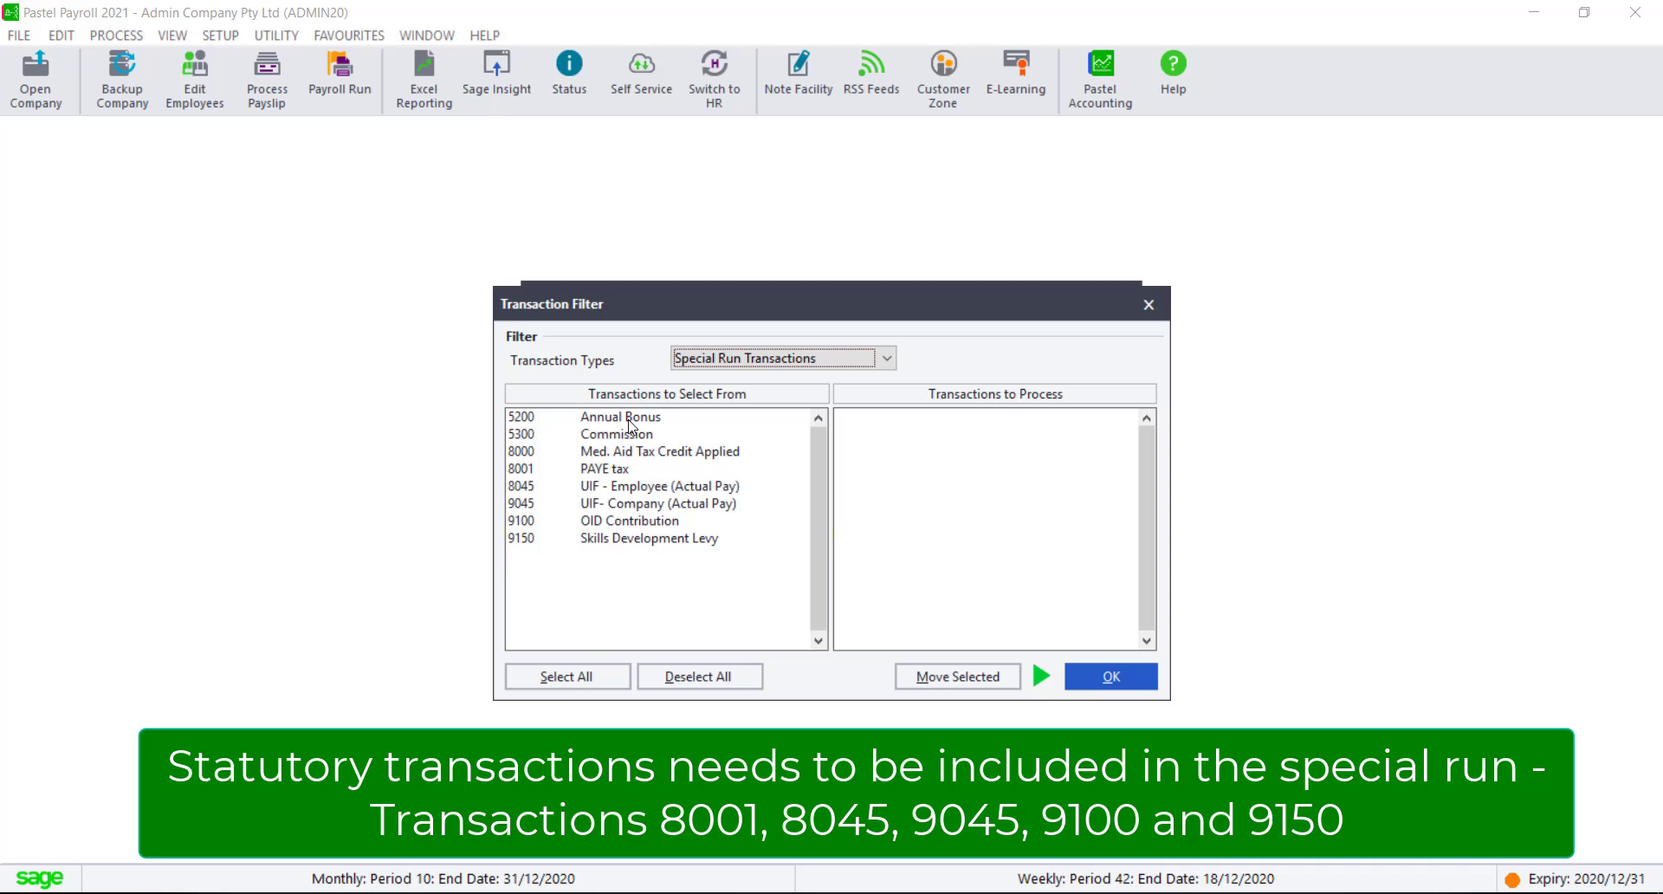
{"action": "left_click", "coordinate": [593, 685]}
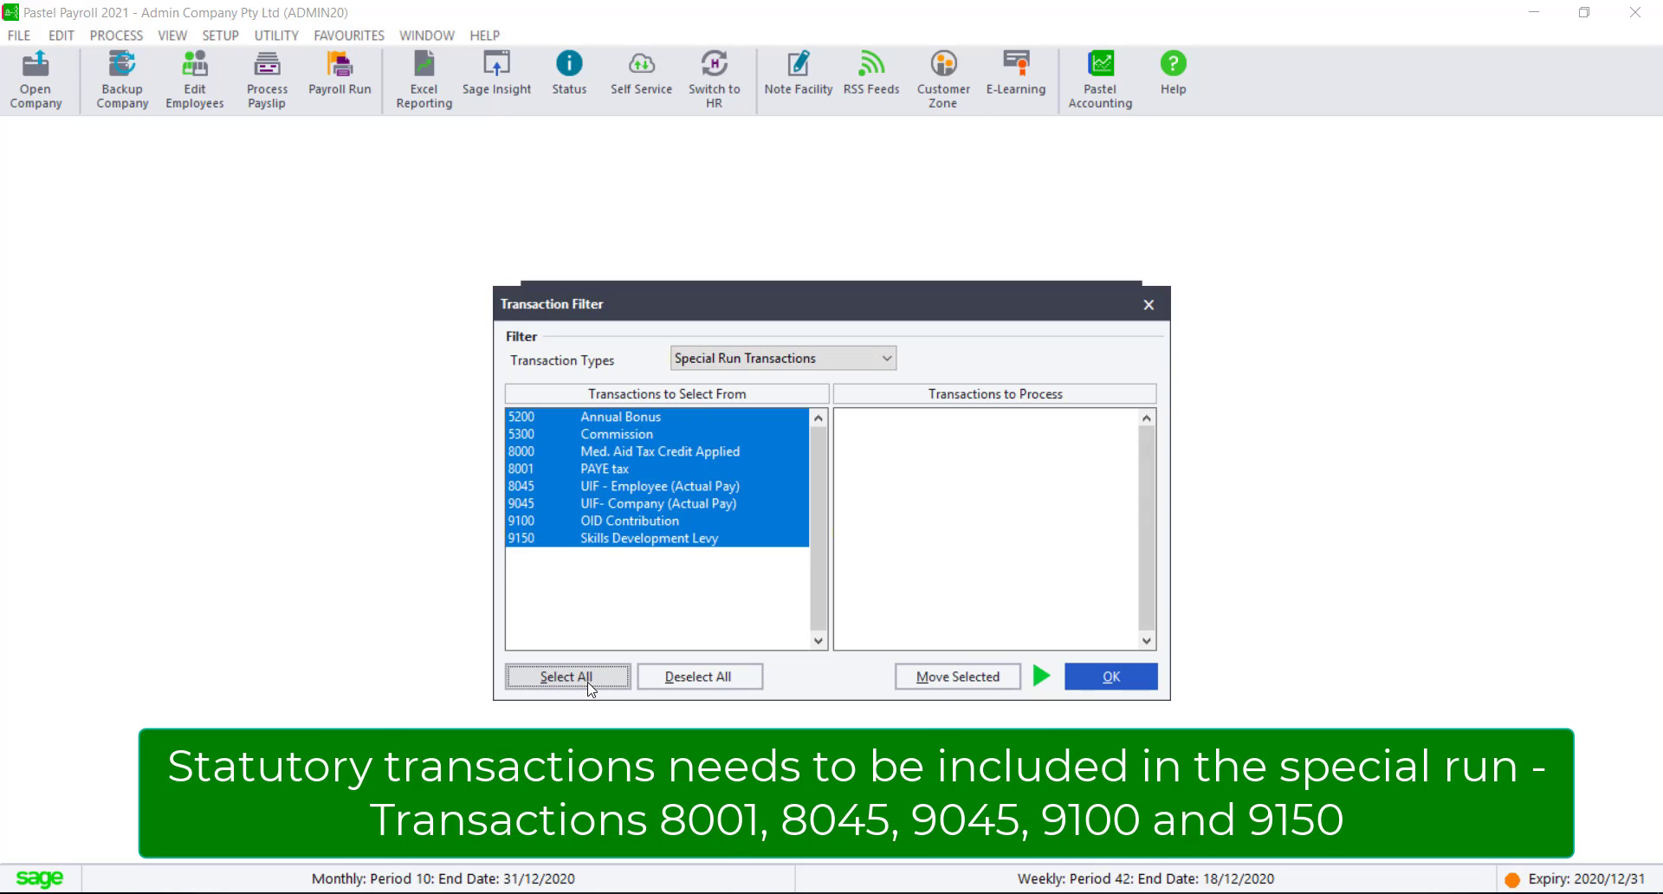
{"action": "left_click", "coordinate": [969, 677]}
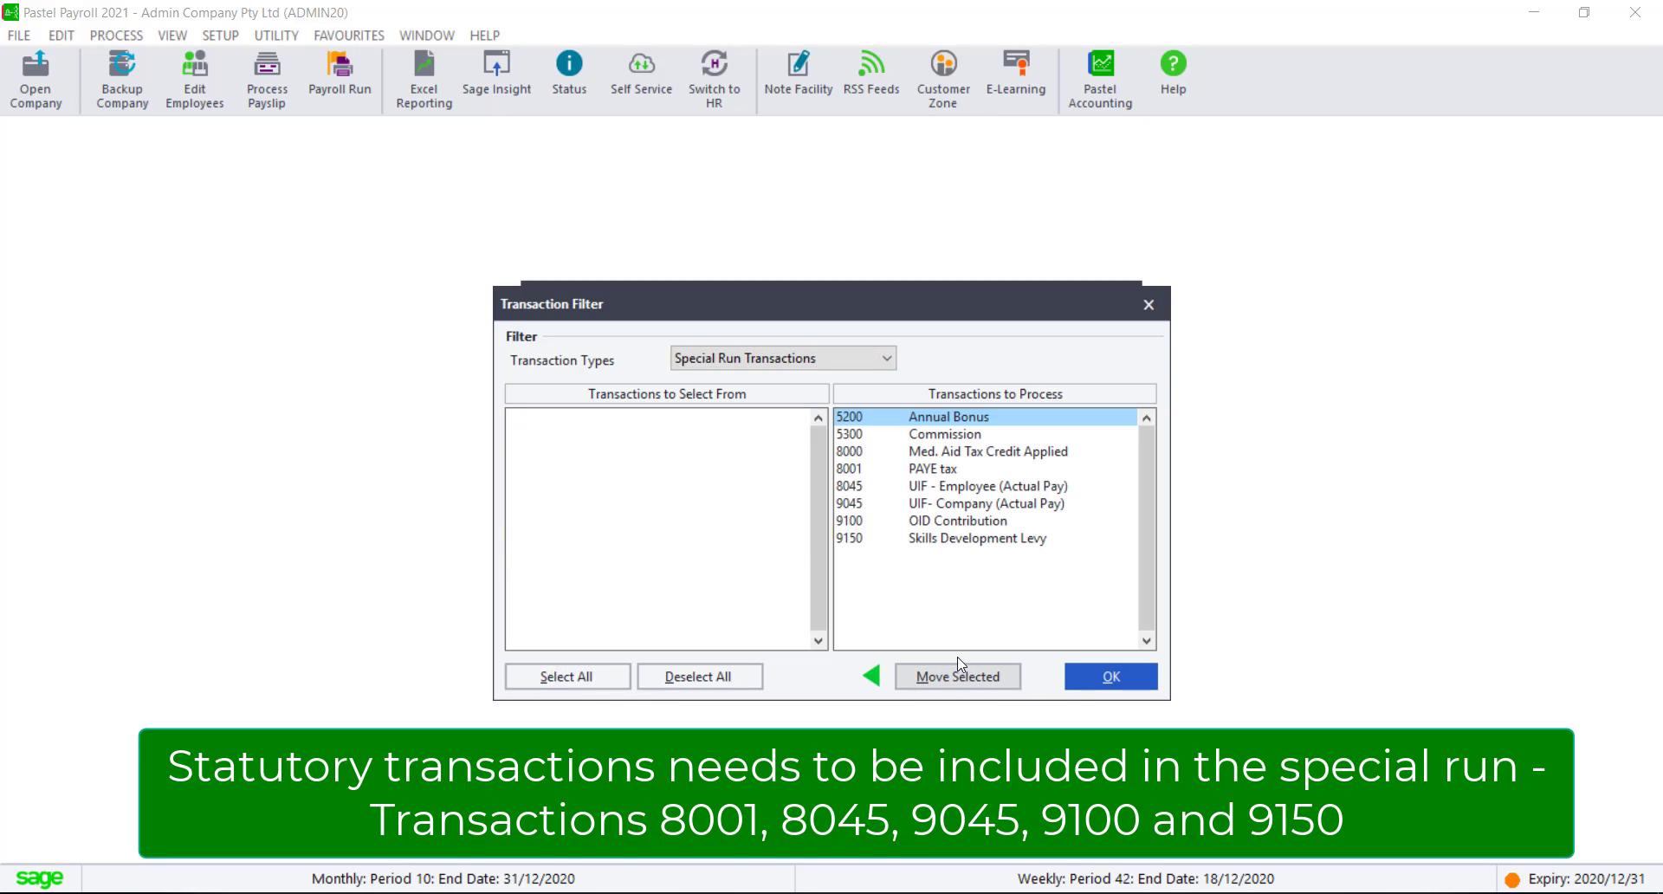
{"action": "left_click", "coordinate": [951, 440]}
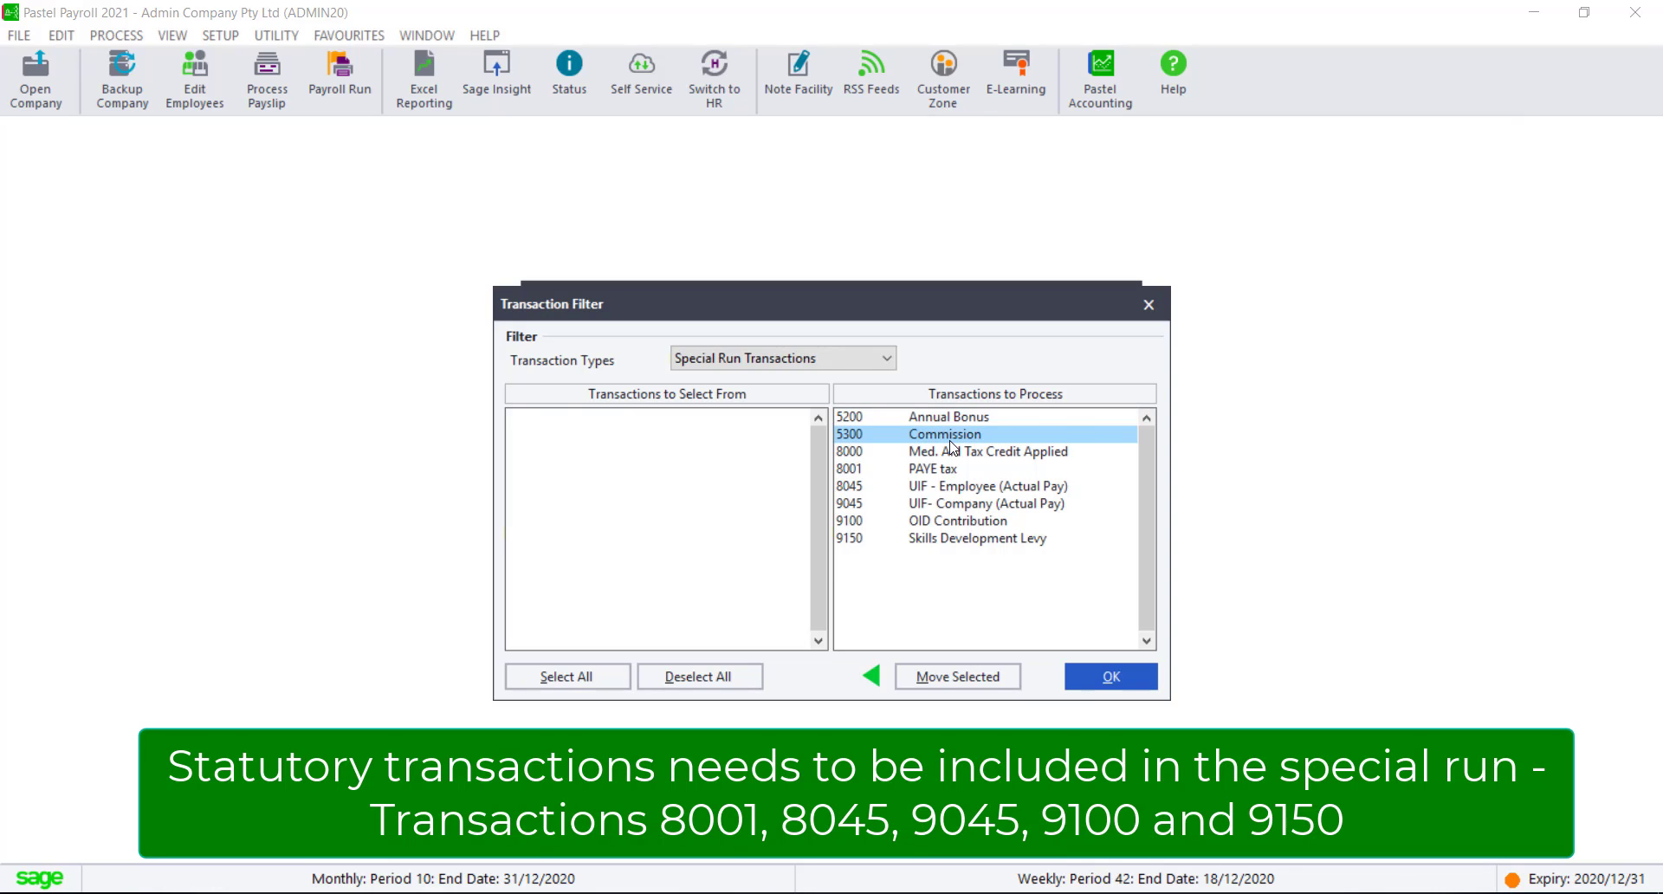
{"action": "double_click", "coordinate": [951, 441]}
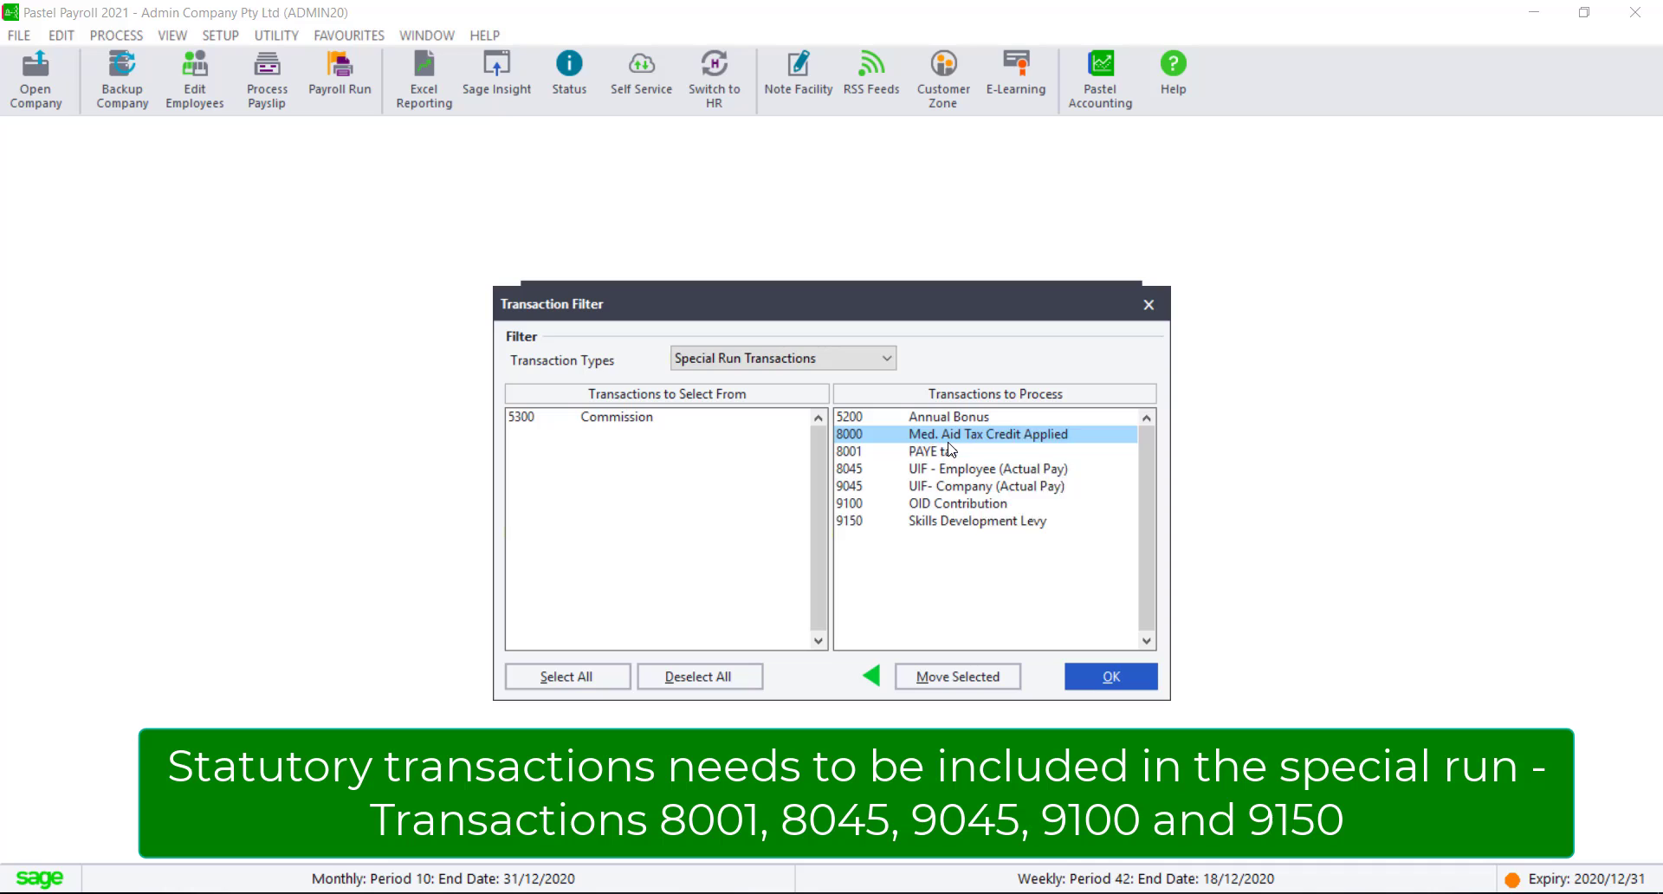
{"action": "double_click", "coordinate": [951, 442]}
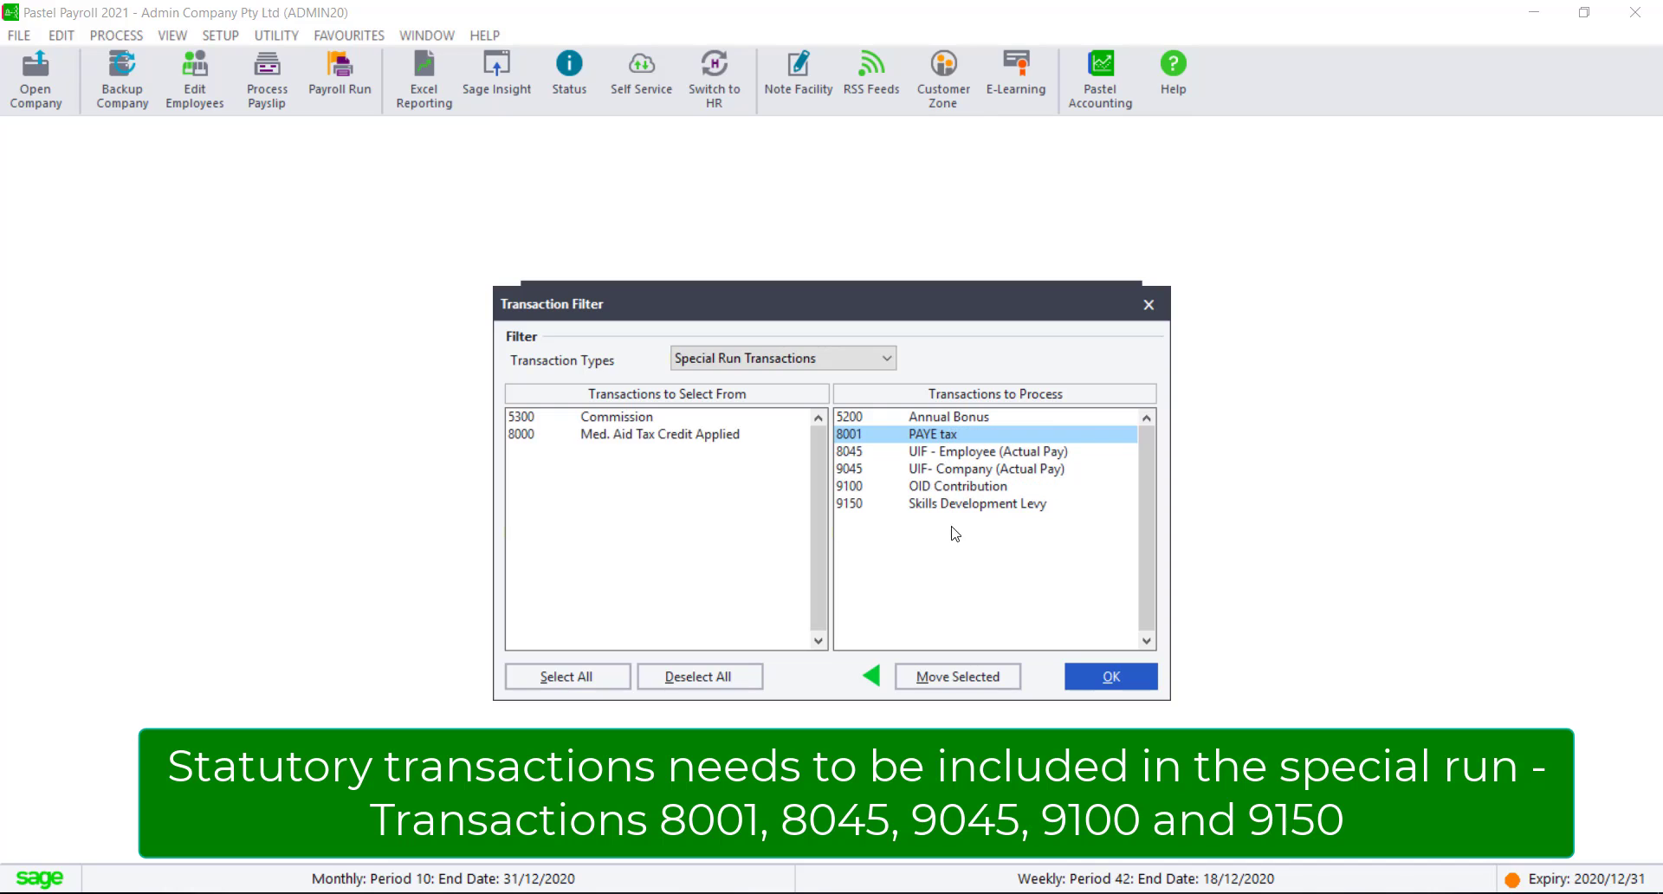
{"action": "left_click", "coordinate": [1120, 684]}
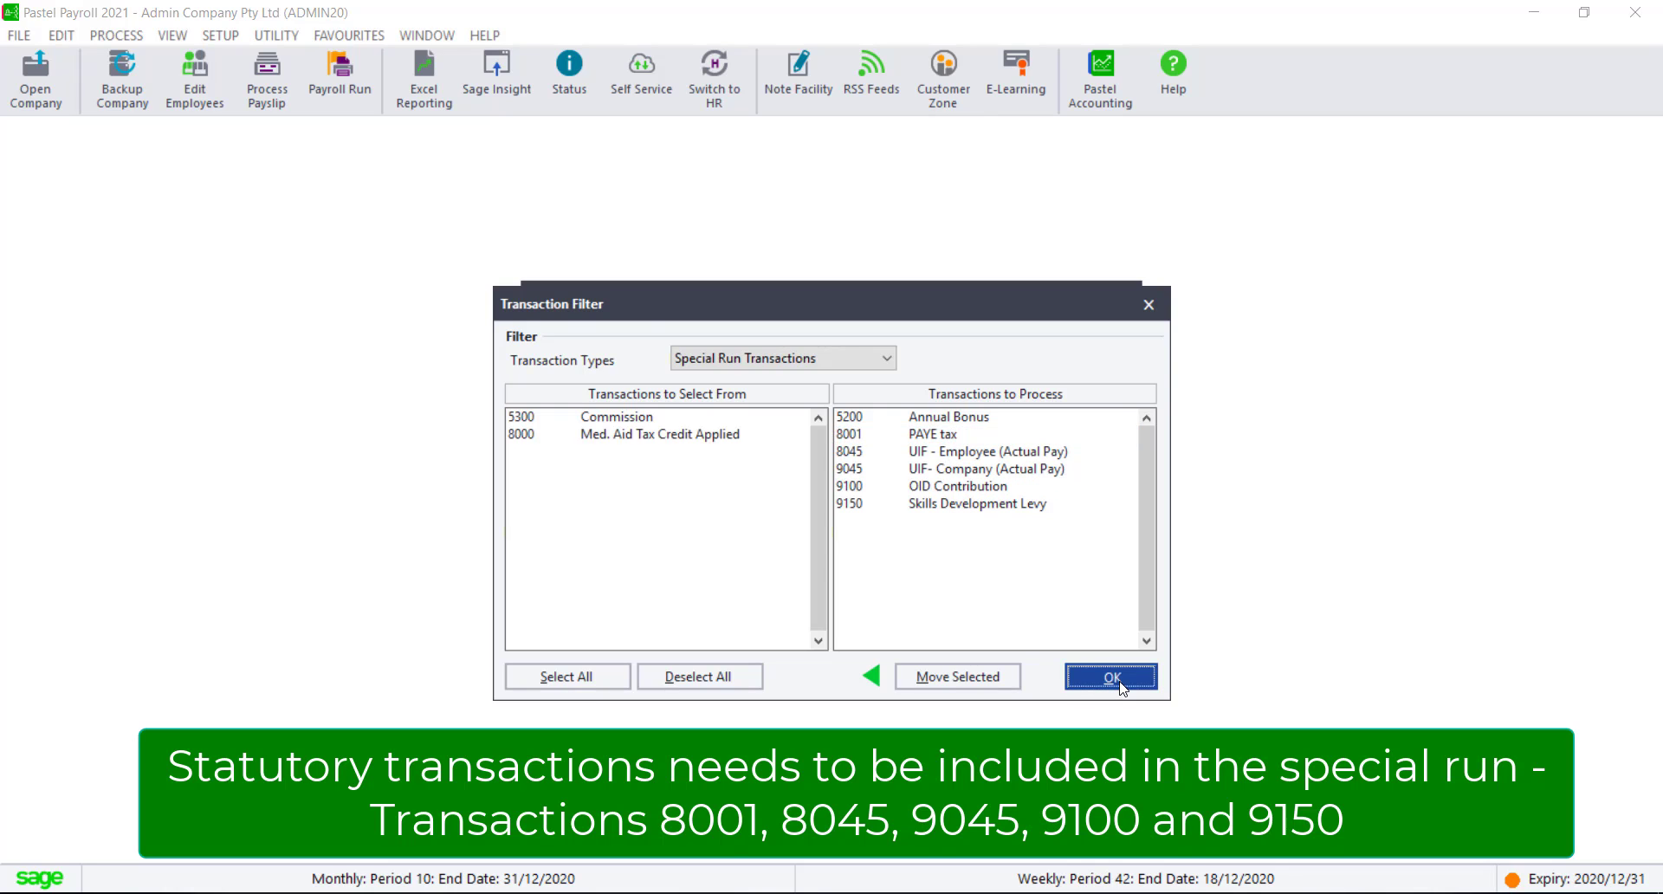
Step: Open the special-run payslip for employee 0001 and review its Income, Deductions and Leave tabs
{"action": "left_click", "coordinate": [271, 101]}
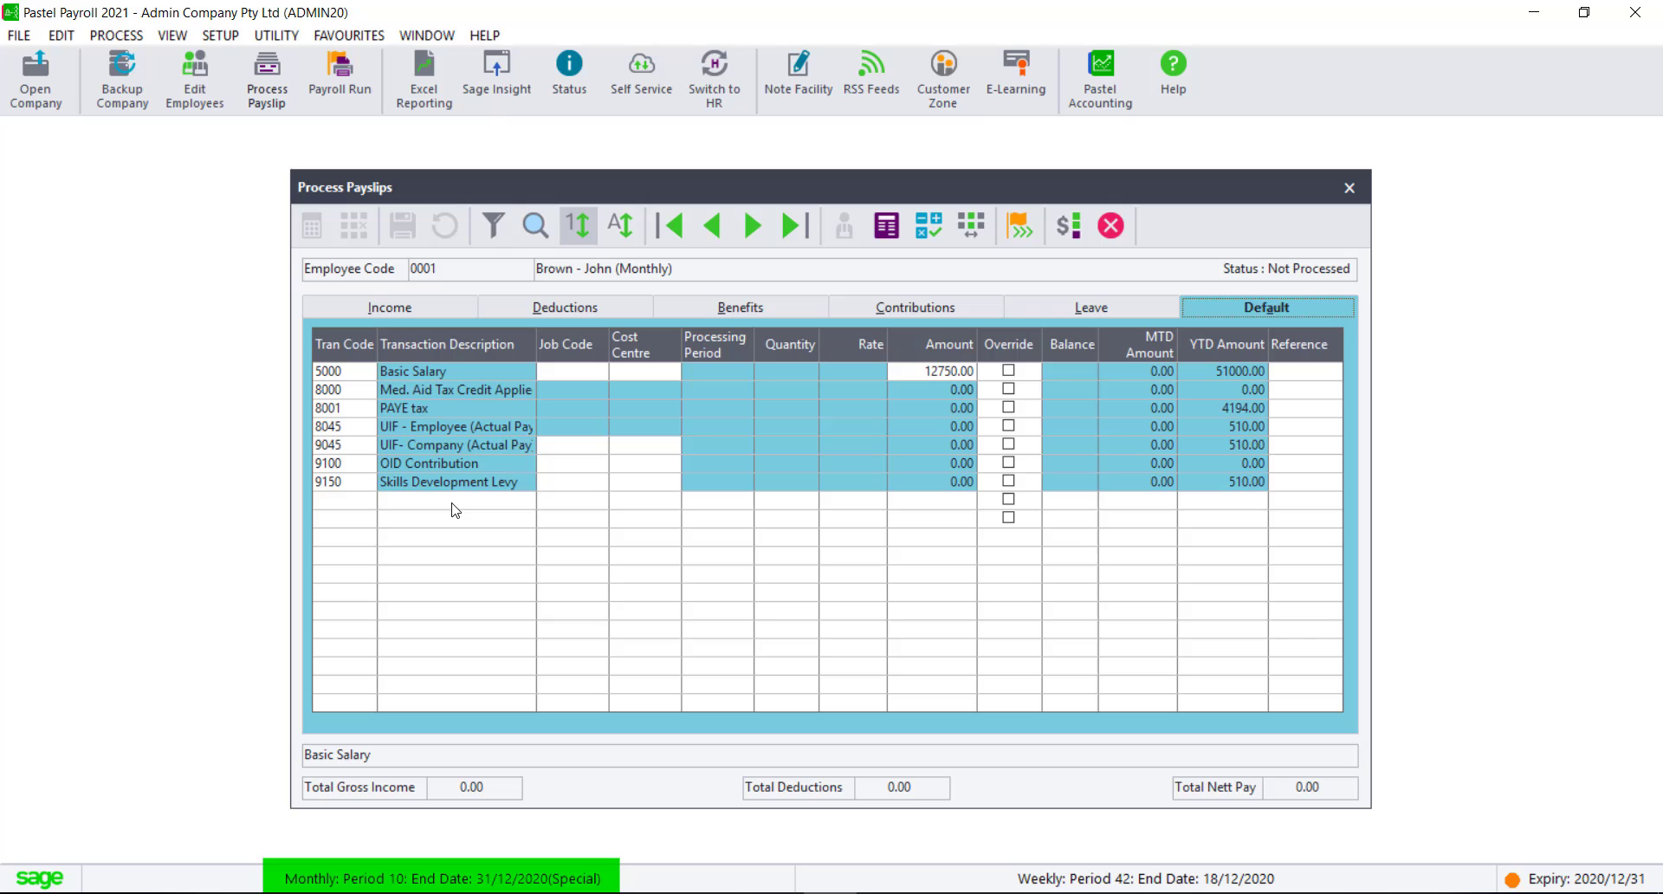
{"action": "left_click", "coordinate": [409, 305]}
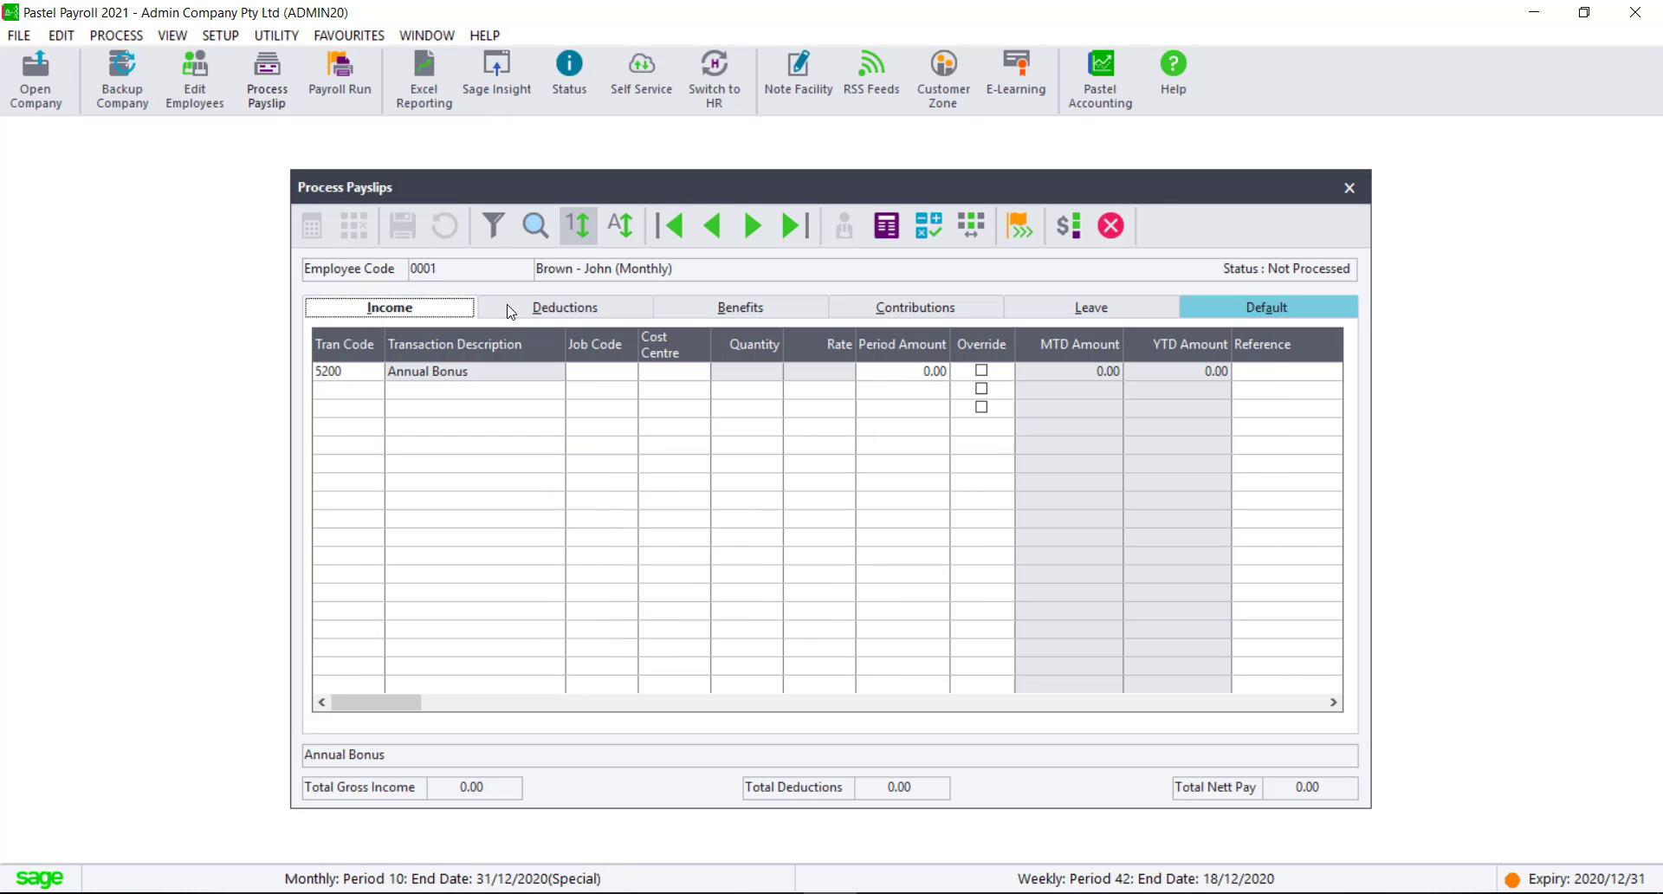
{"action": "left_click", "coordinate": [531, 307]}
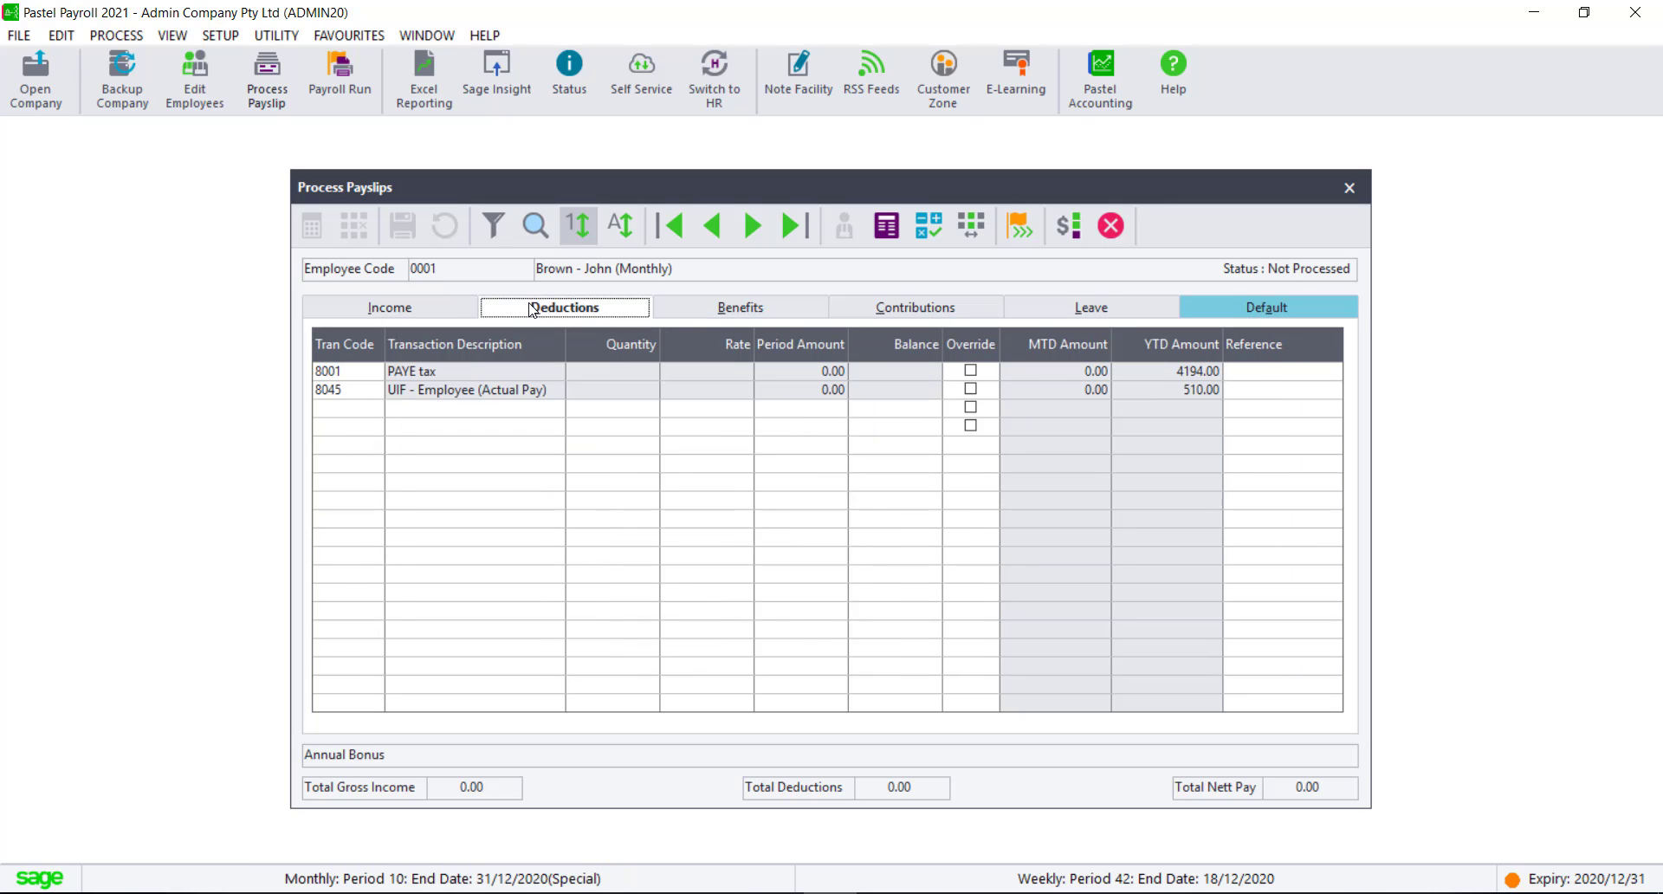
{"action": "left_click", "coordinate": [1155, 313]}
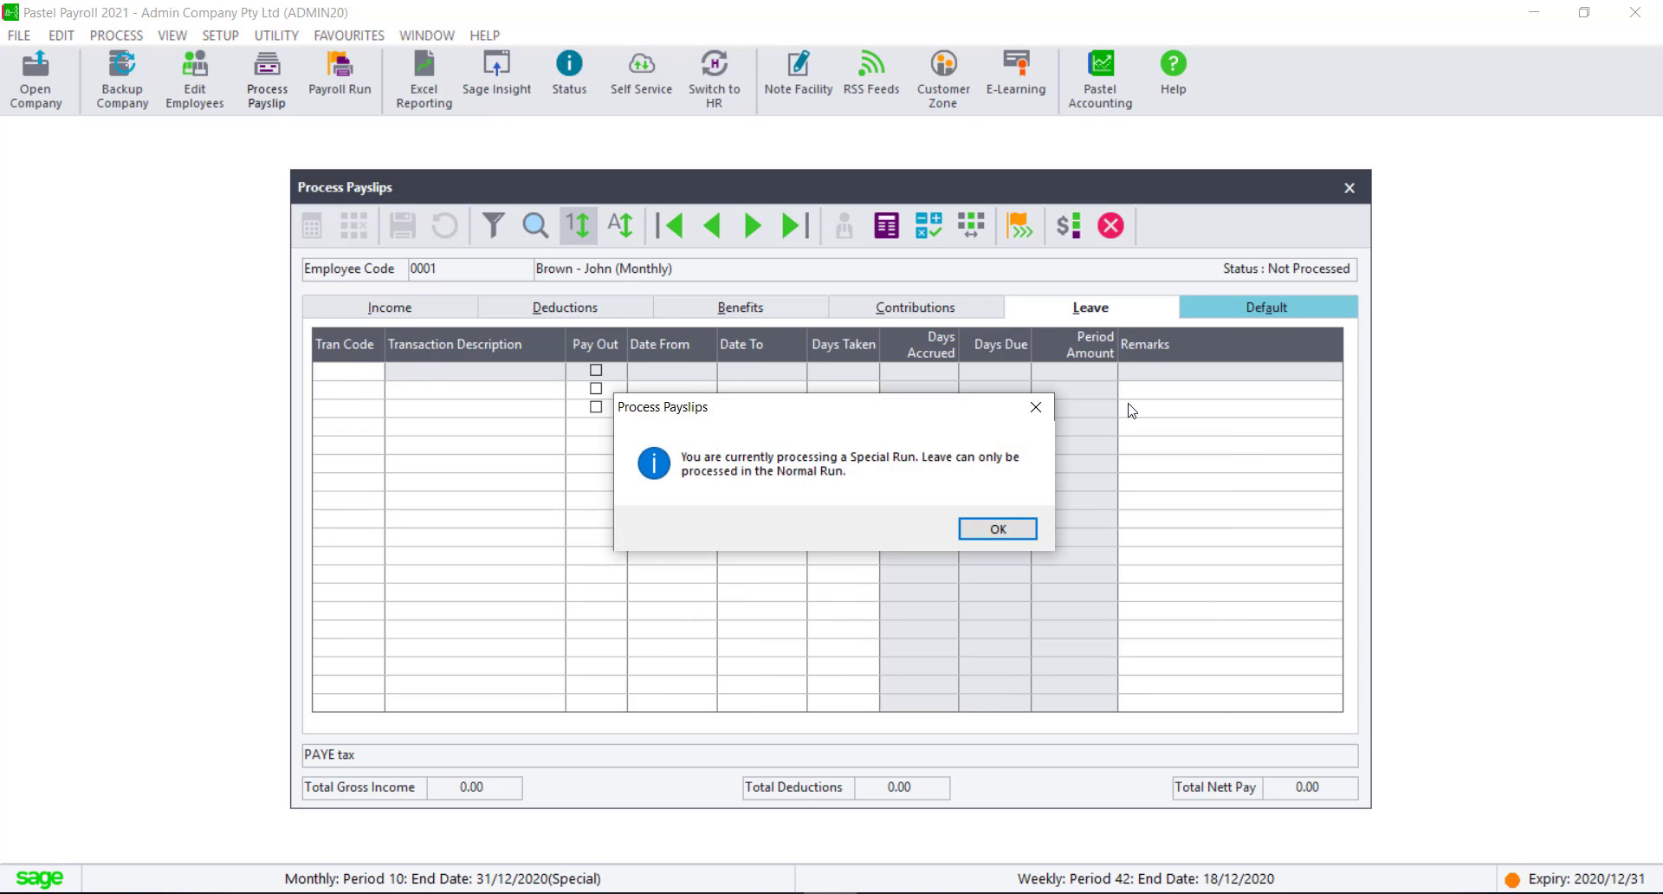
{"action": "left_click", "coordinate": [996, 527]}
{"action": "left_click", "coordinate": [392, 311]}
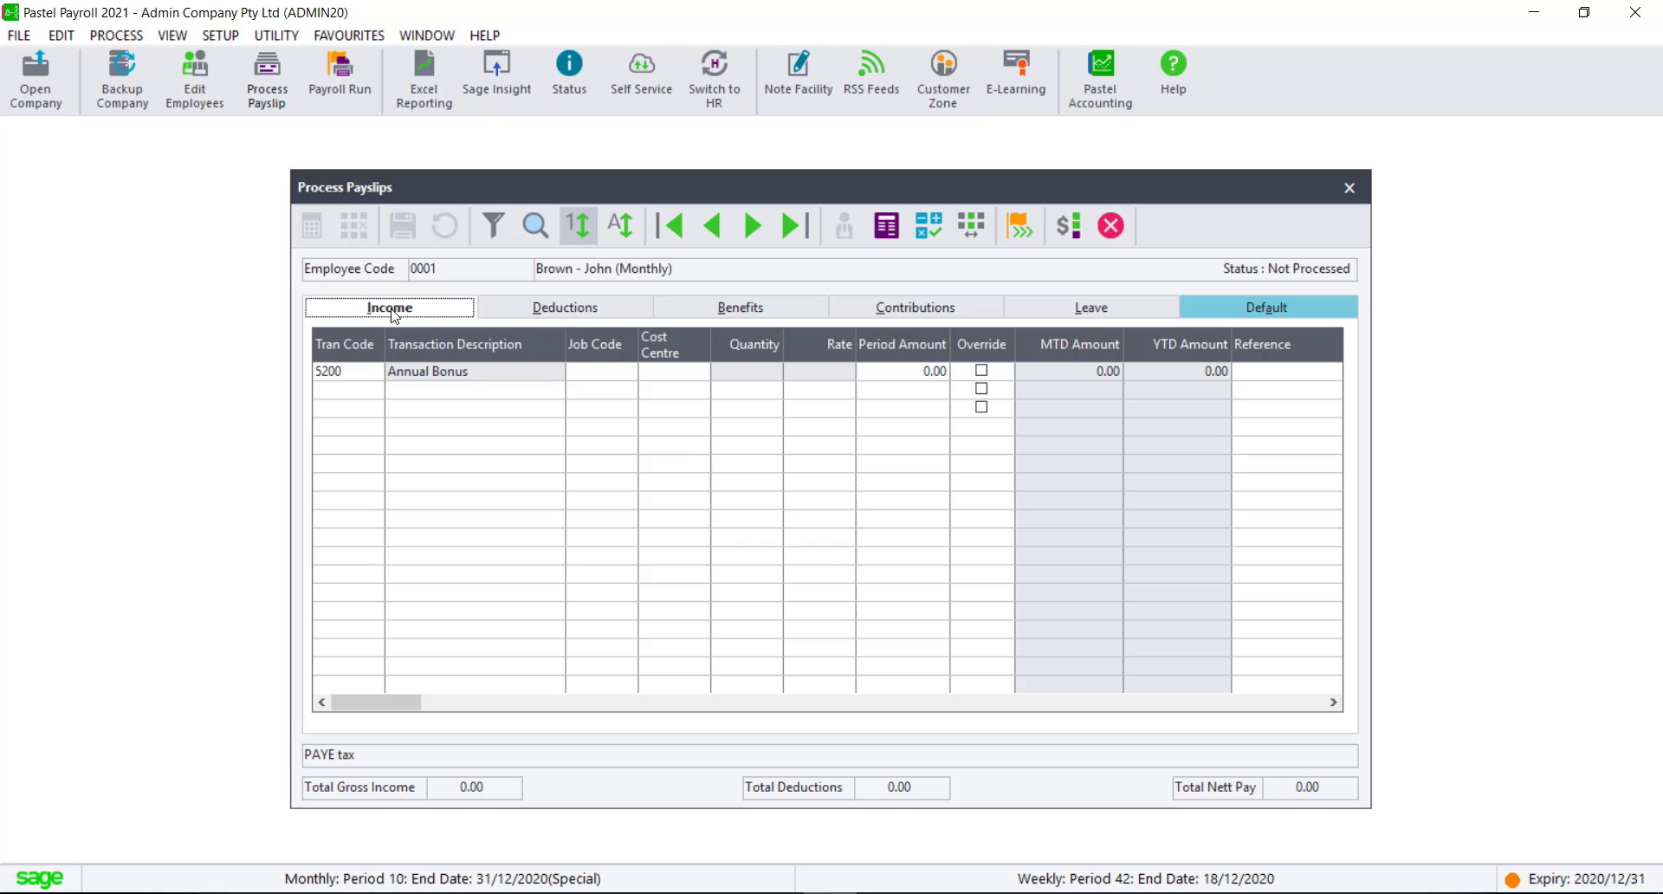
Step: Enter a 30000.00 Annual Bonus period amount, save, and check deductions and contributions
{"action": "left_click", "coordinate": [945, 371]}
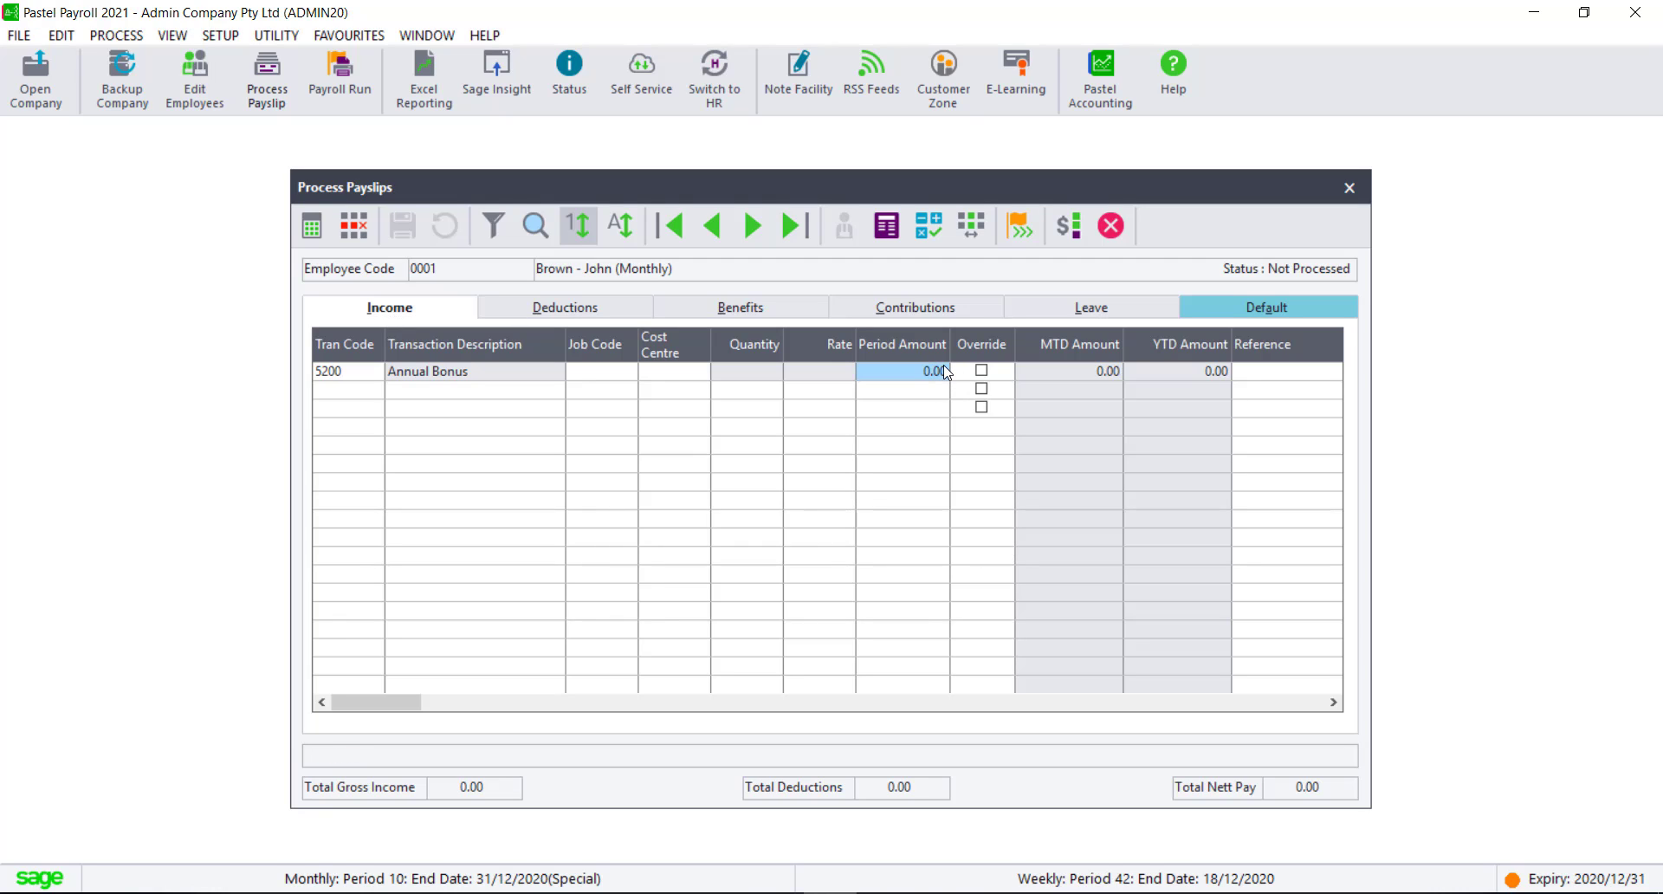
{"action": "type", "text": "30000"}
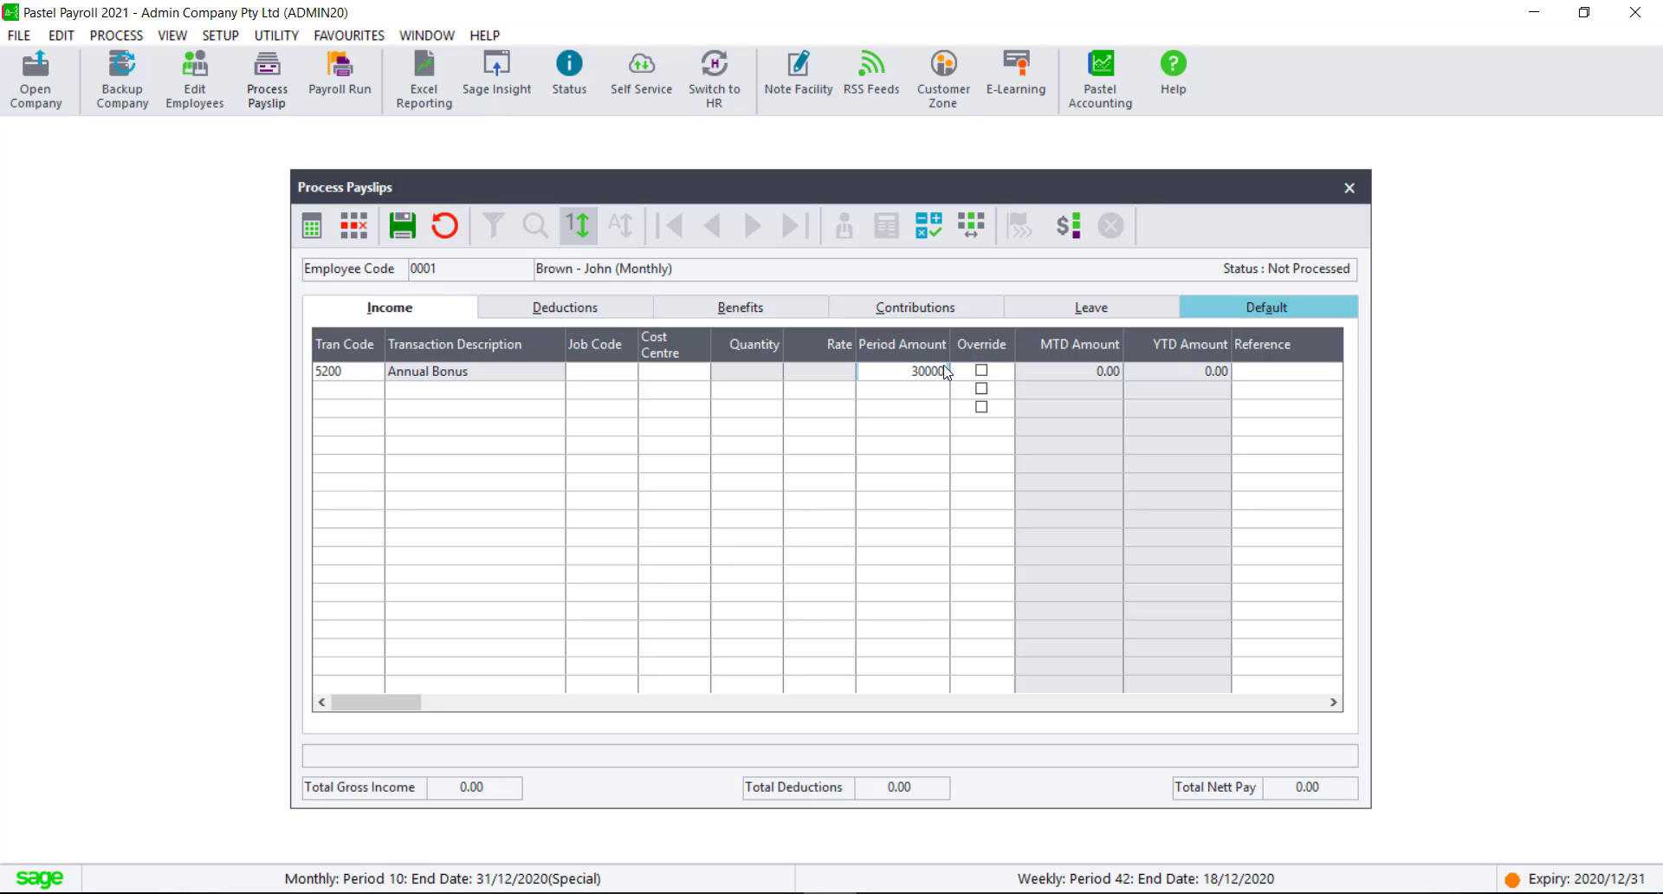
{"action": "key", "text": "Tab"}
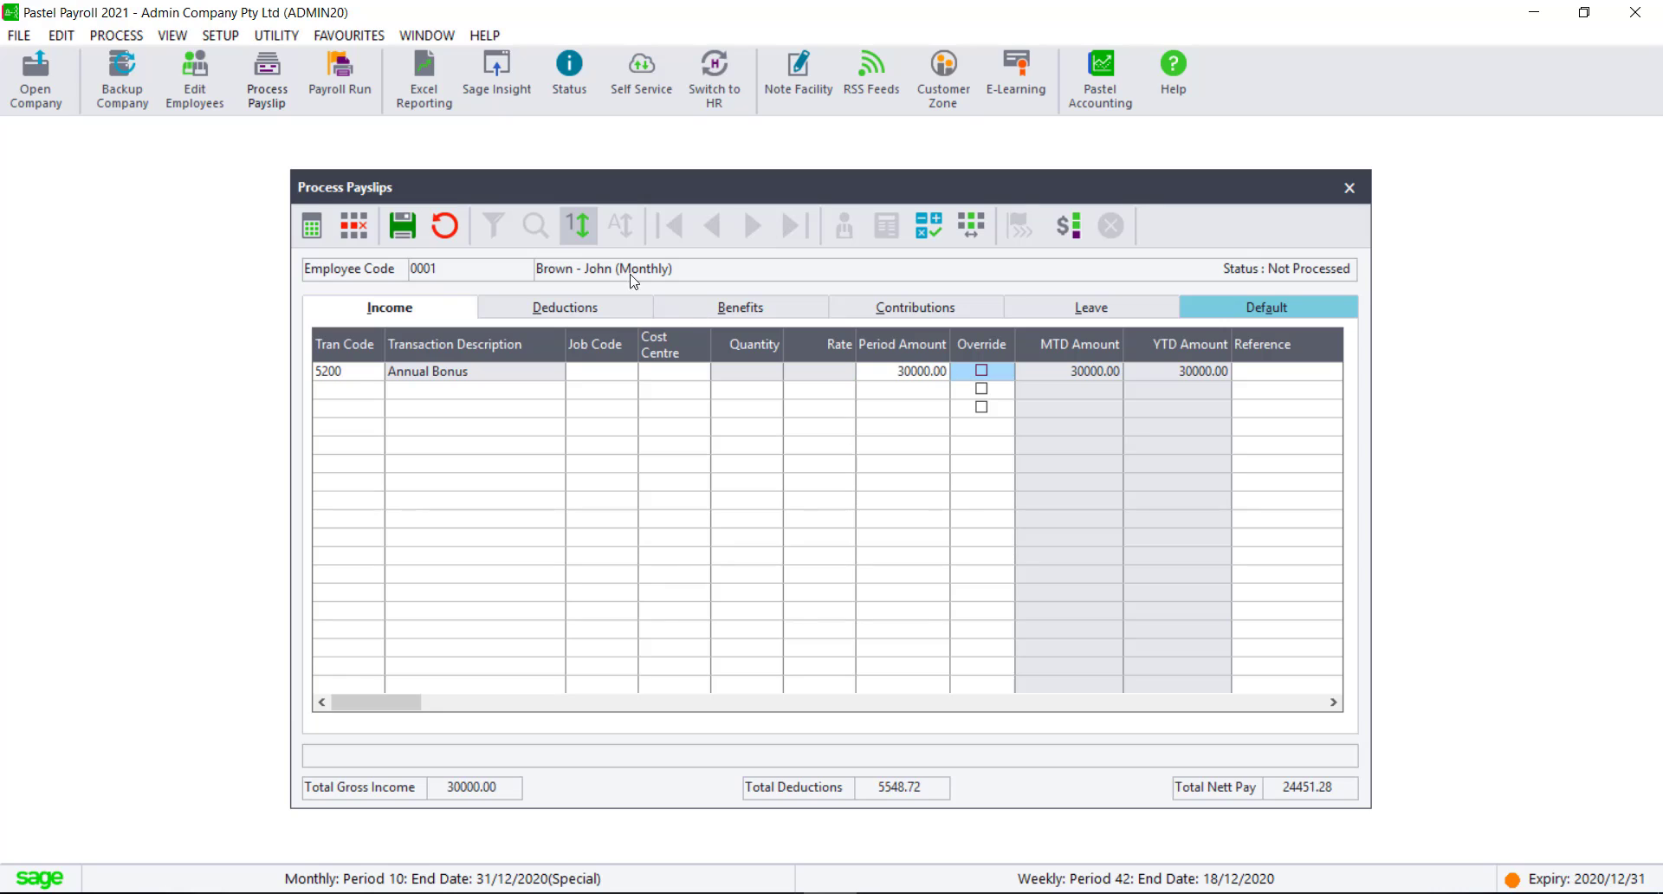
{"action": "left_click", "coordinate": [404, 227]}
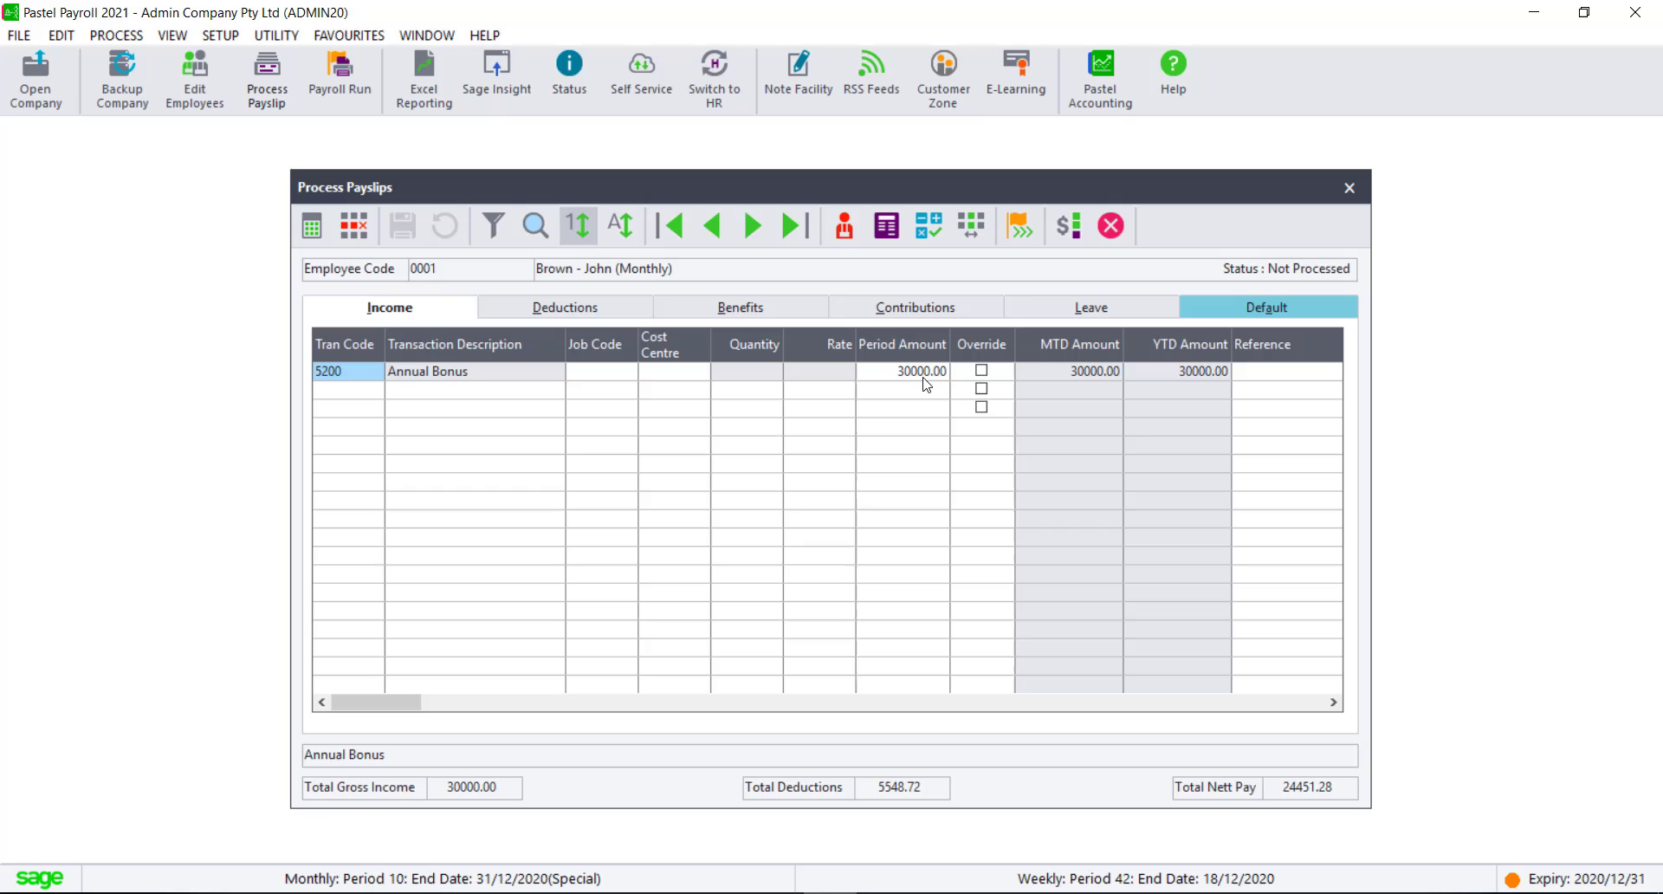
{"action": "left_click", "coordinate": [526, 308]}
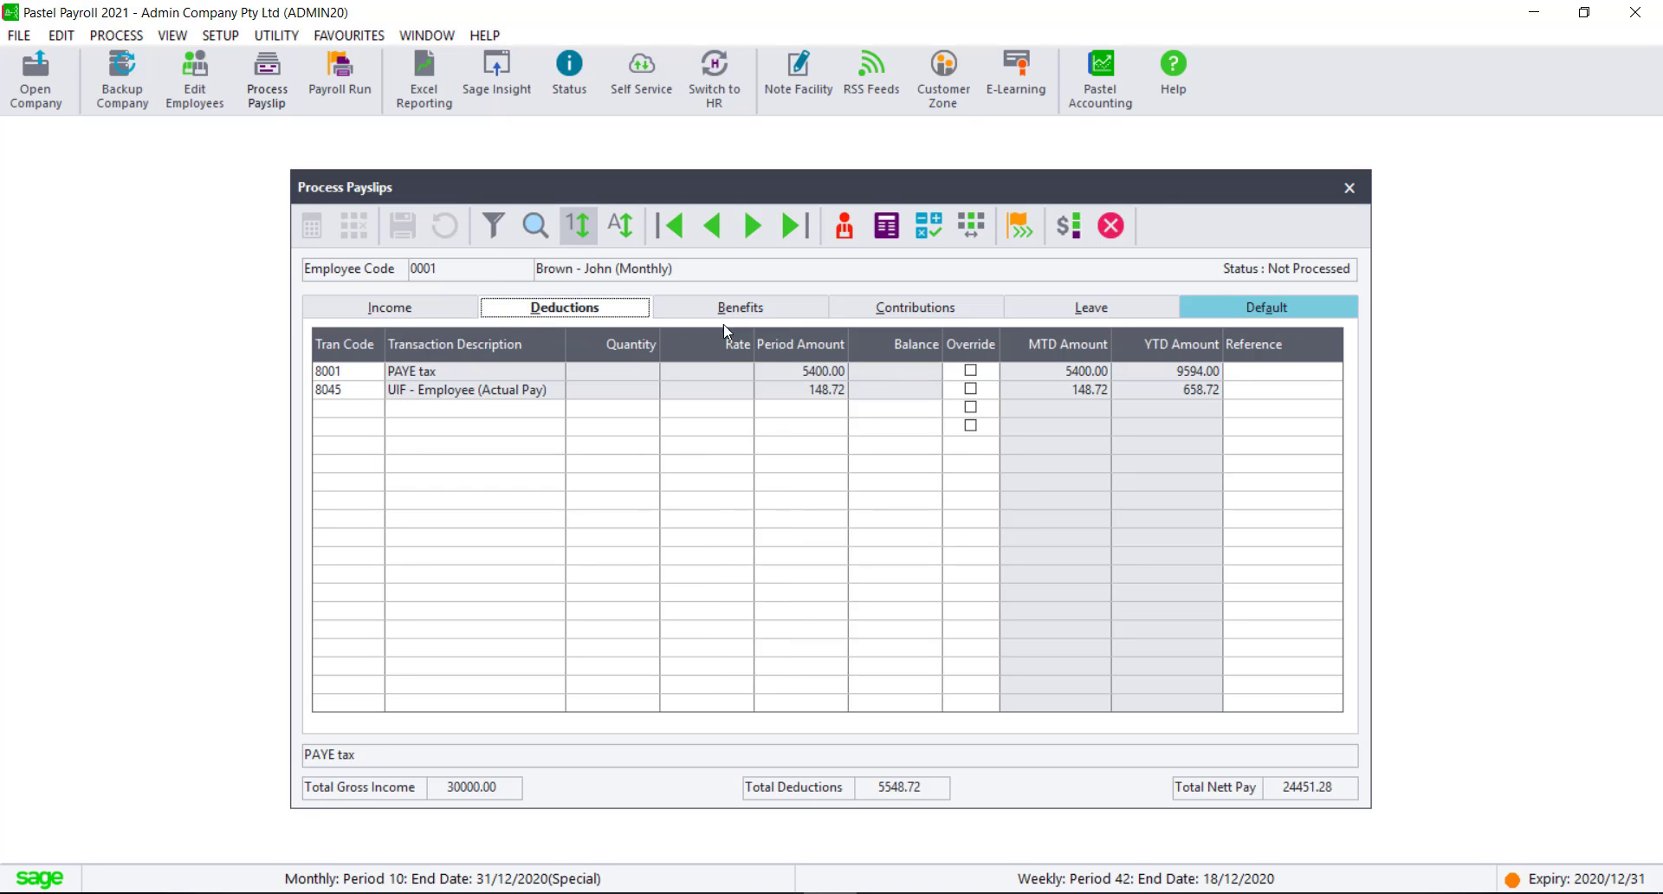
{"action": "left_click", "coordinate": [957, 310]}
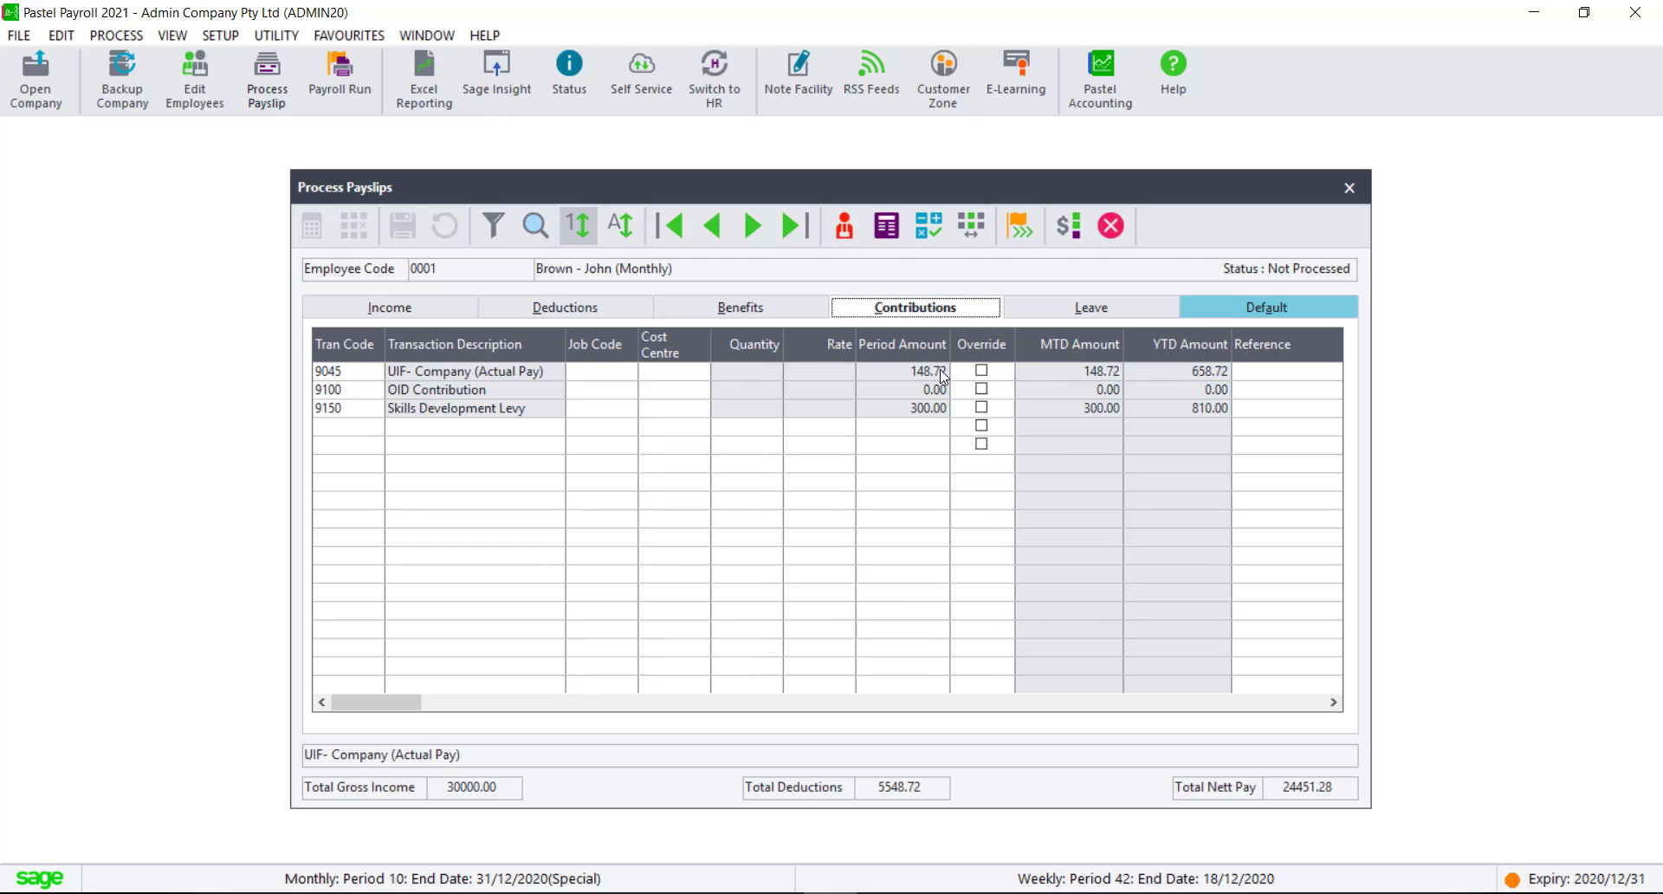
Step: Run the payroll as a final calculation without printing payslips for all seven employees
{"action": "left_click", "coordinate": [1354, 194]}
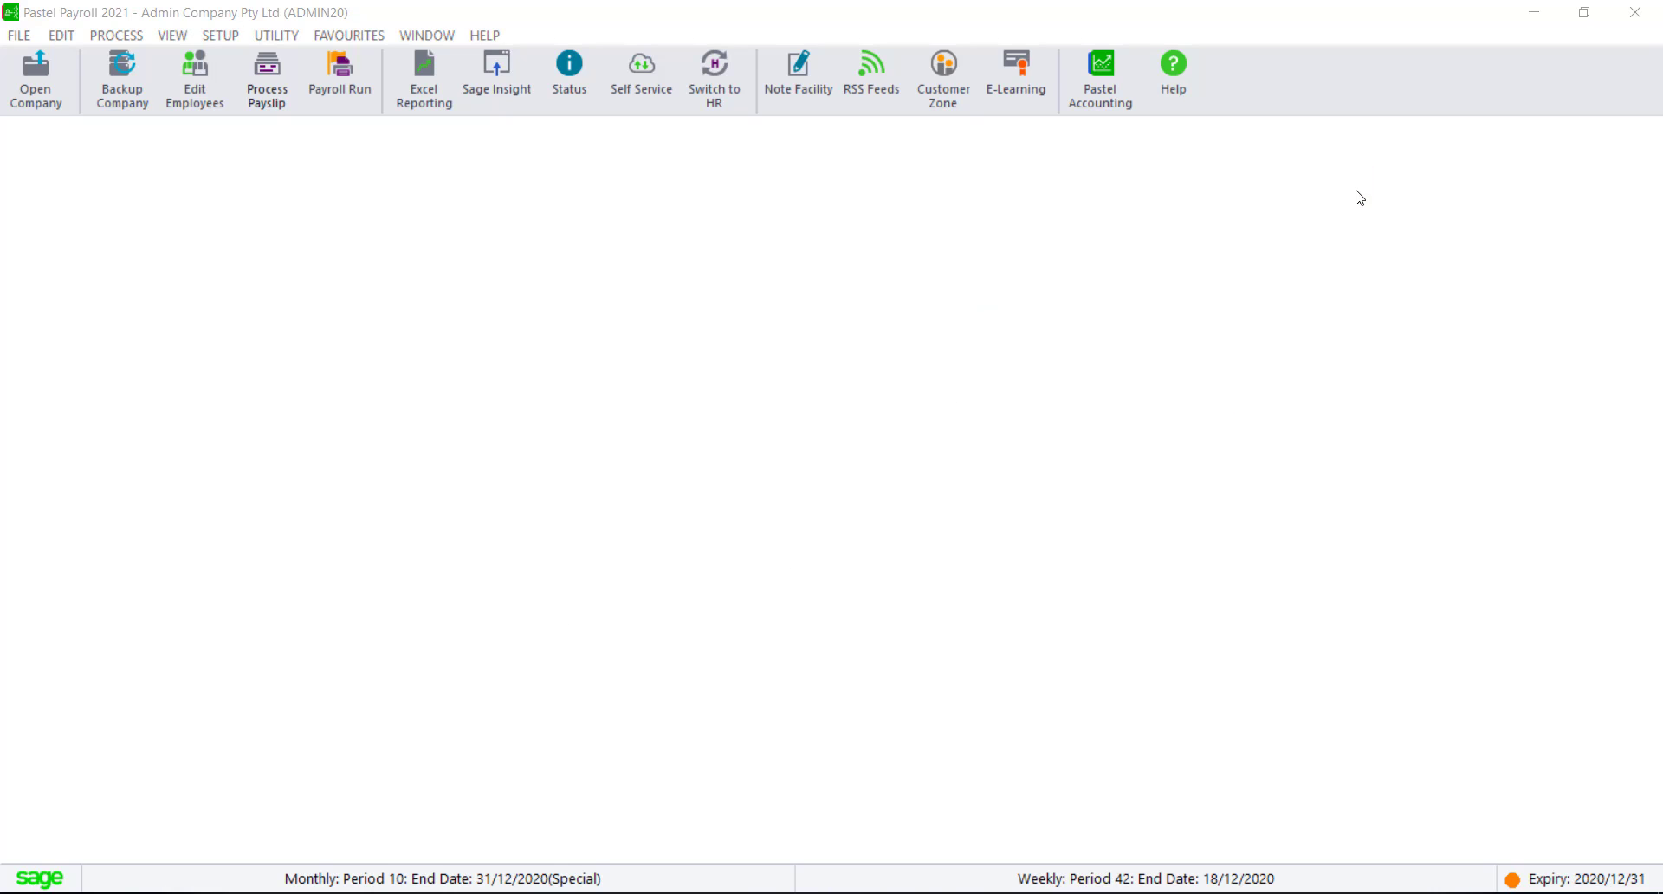
{"action": "left_click", "coordinate": [119, 43]}
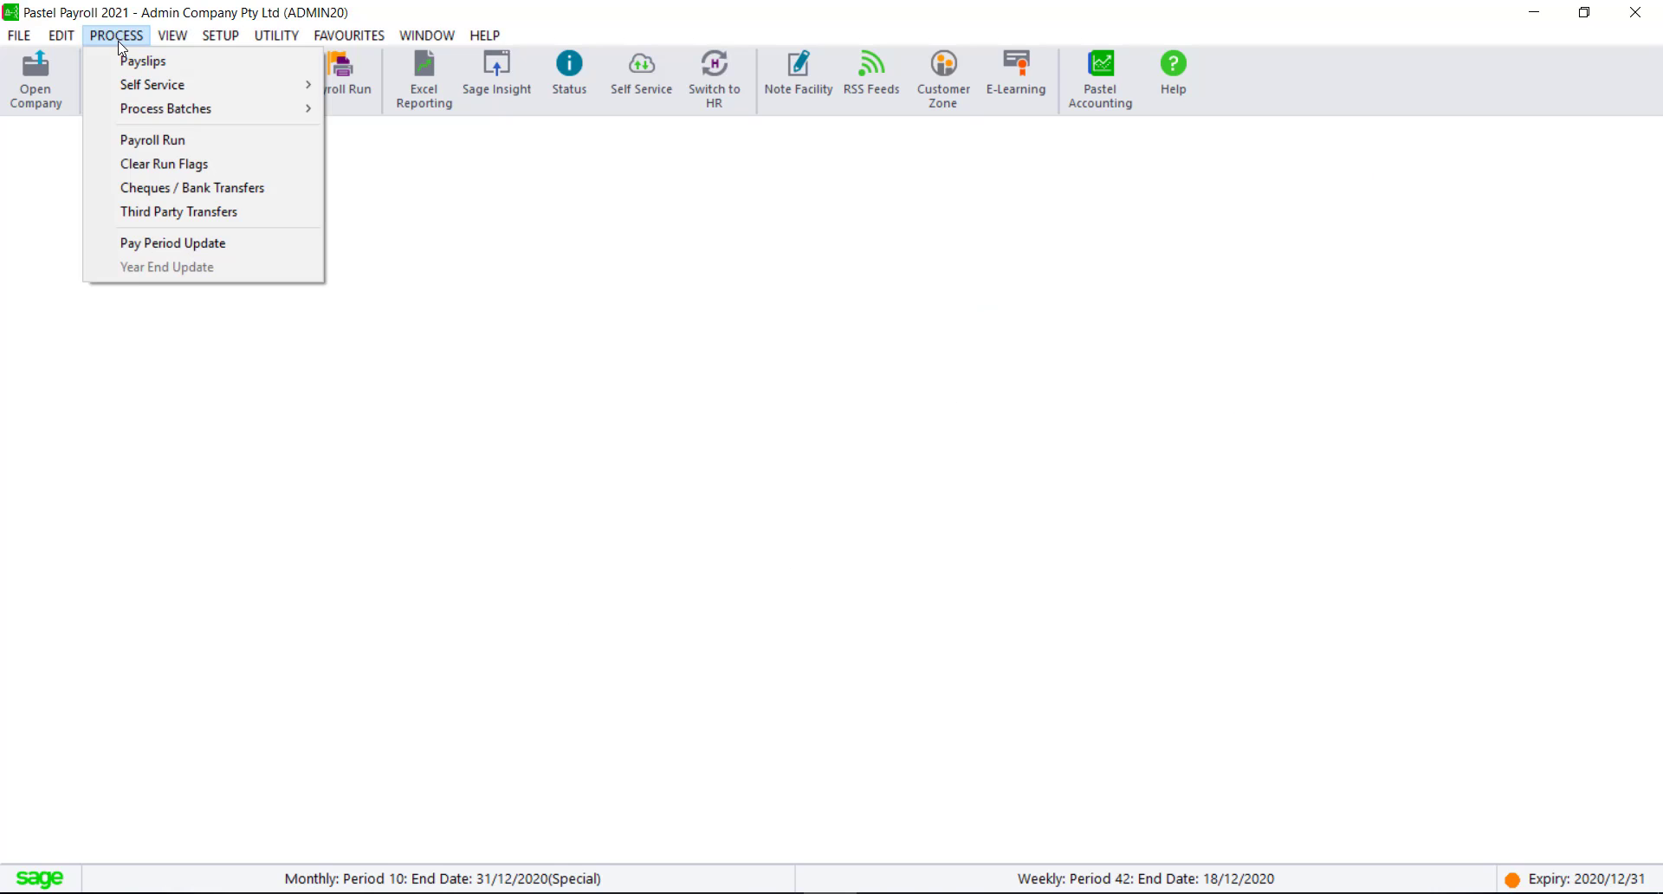
{"action": "left_click", "coordinate": [139, 140]}
{"action": "left_click", "coordinate": [1075, 708]}
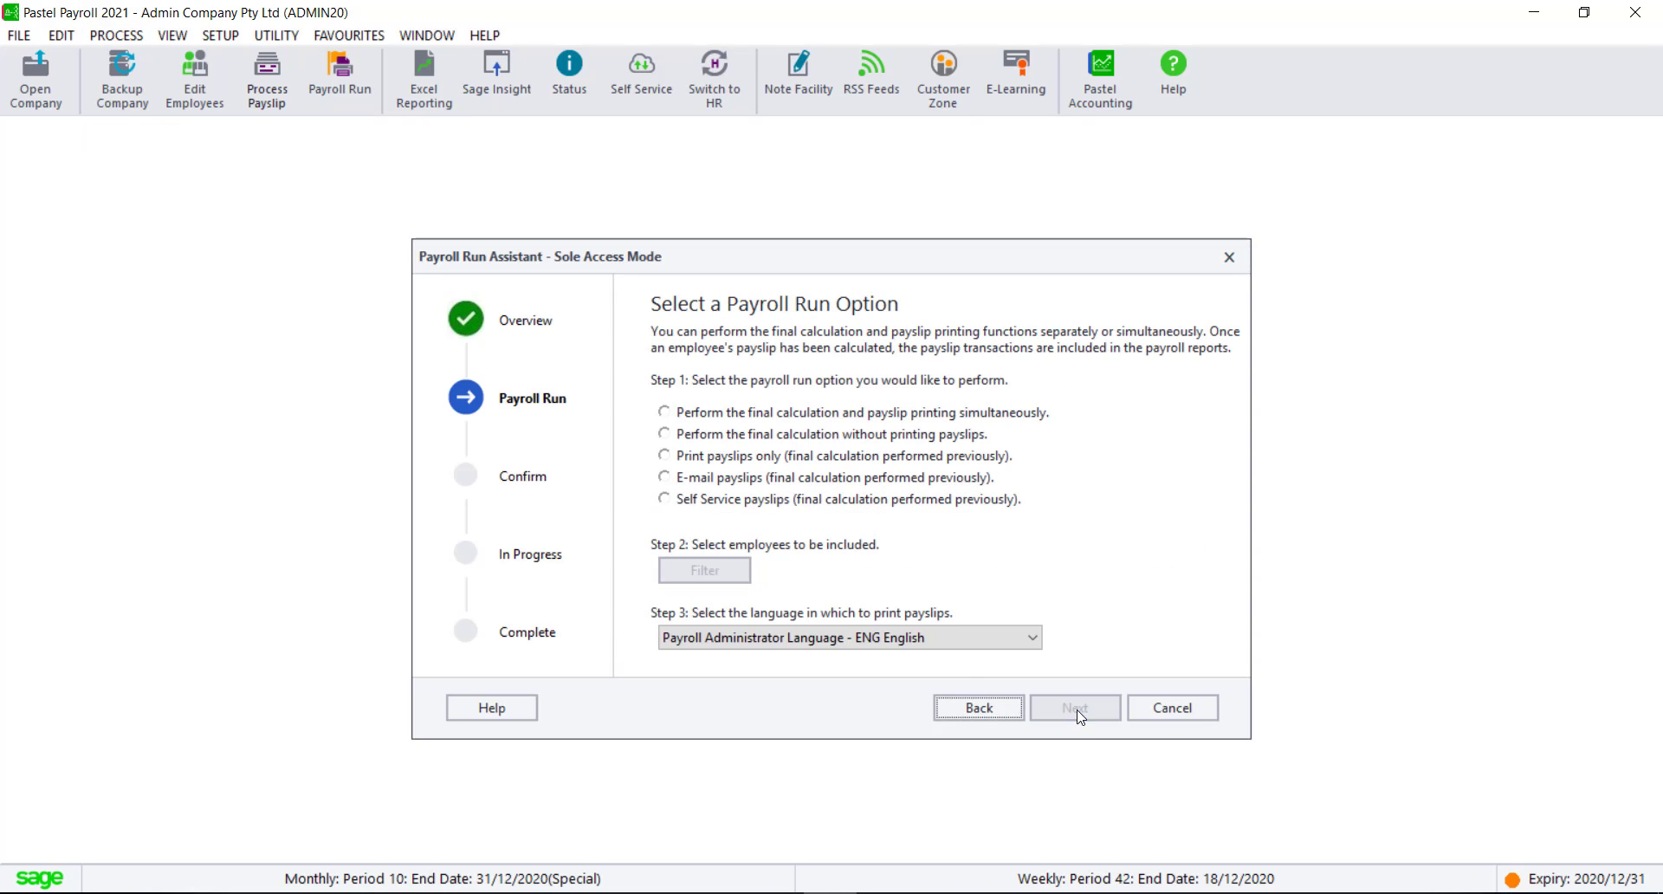
{"action": "left_click", "coordinate": [664, 434]}
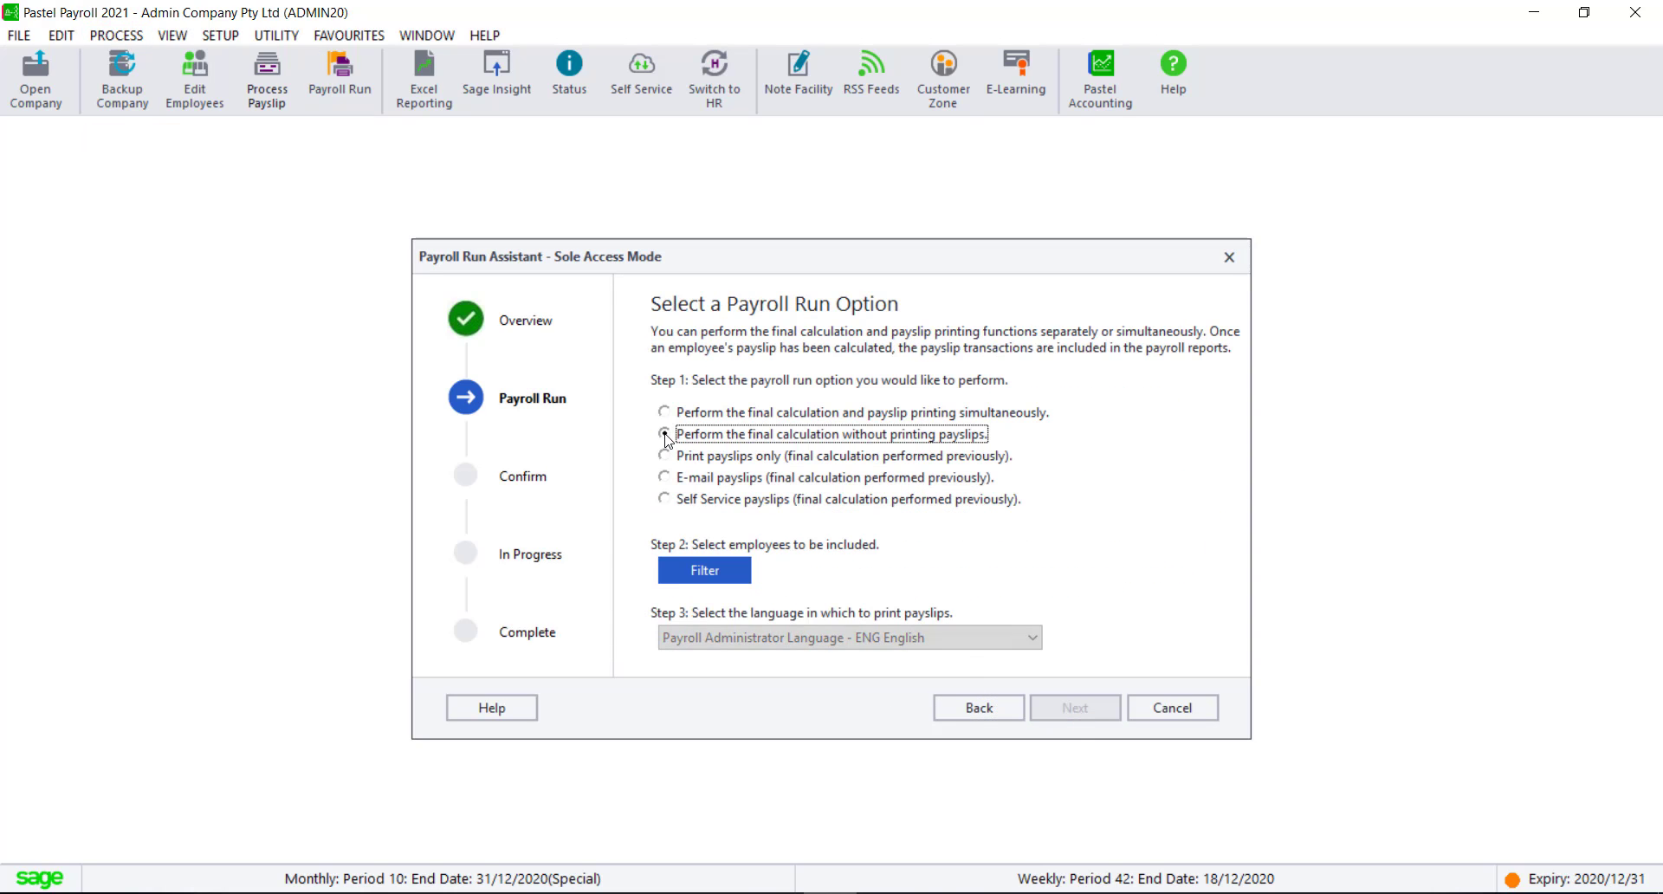
{"action": "left_click", "coordinate": [685, 575]}
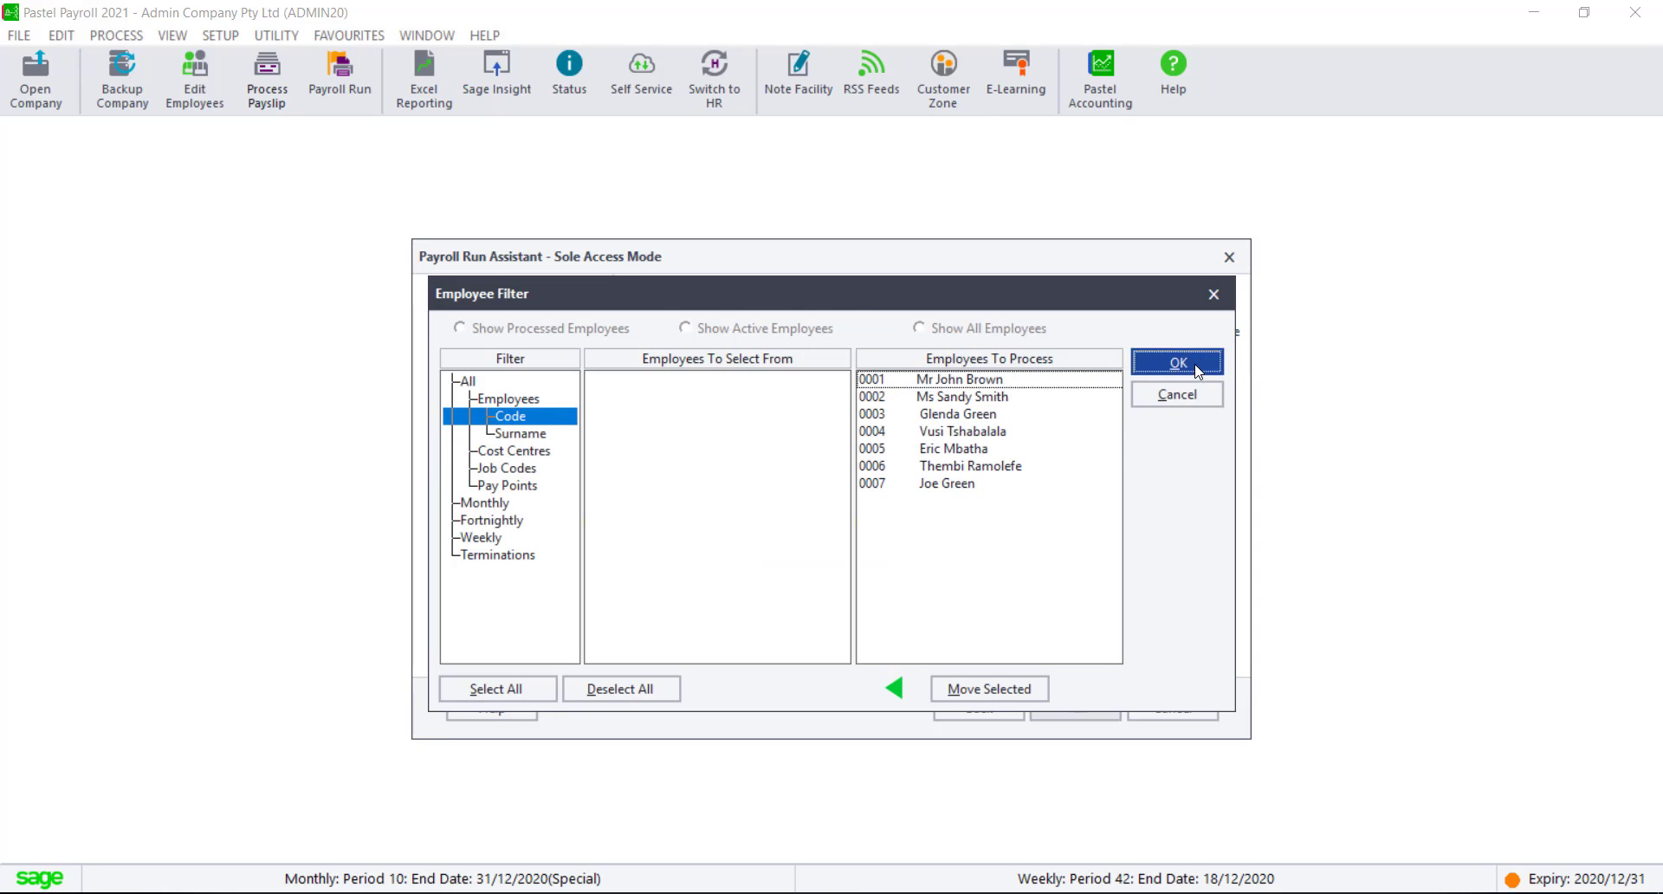
{"action": "left_click", "coordinate": [1213, 372]}
{"action": "left_click", "coordinate": [1081, 707]}
{"action": "left_click", "coordinate": [1082, 709]}
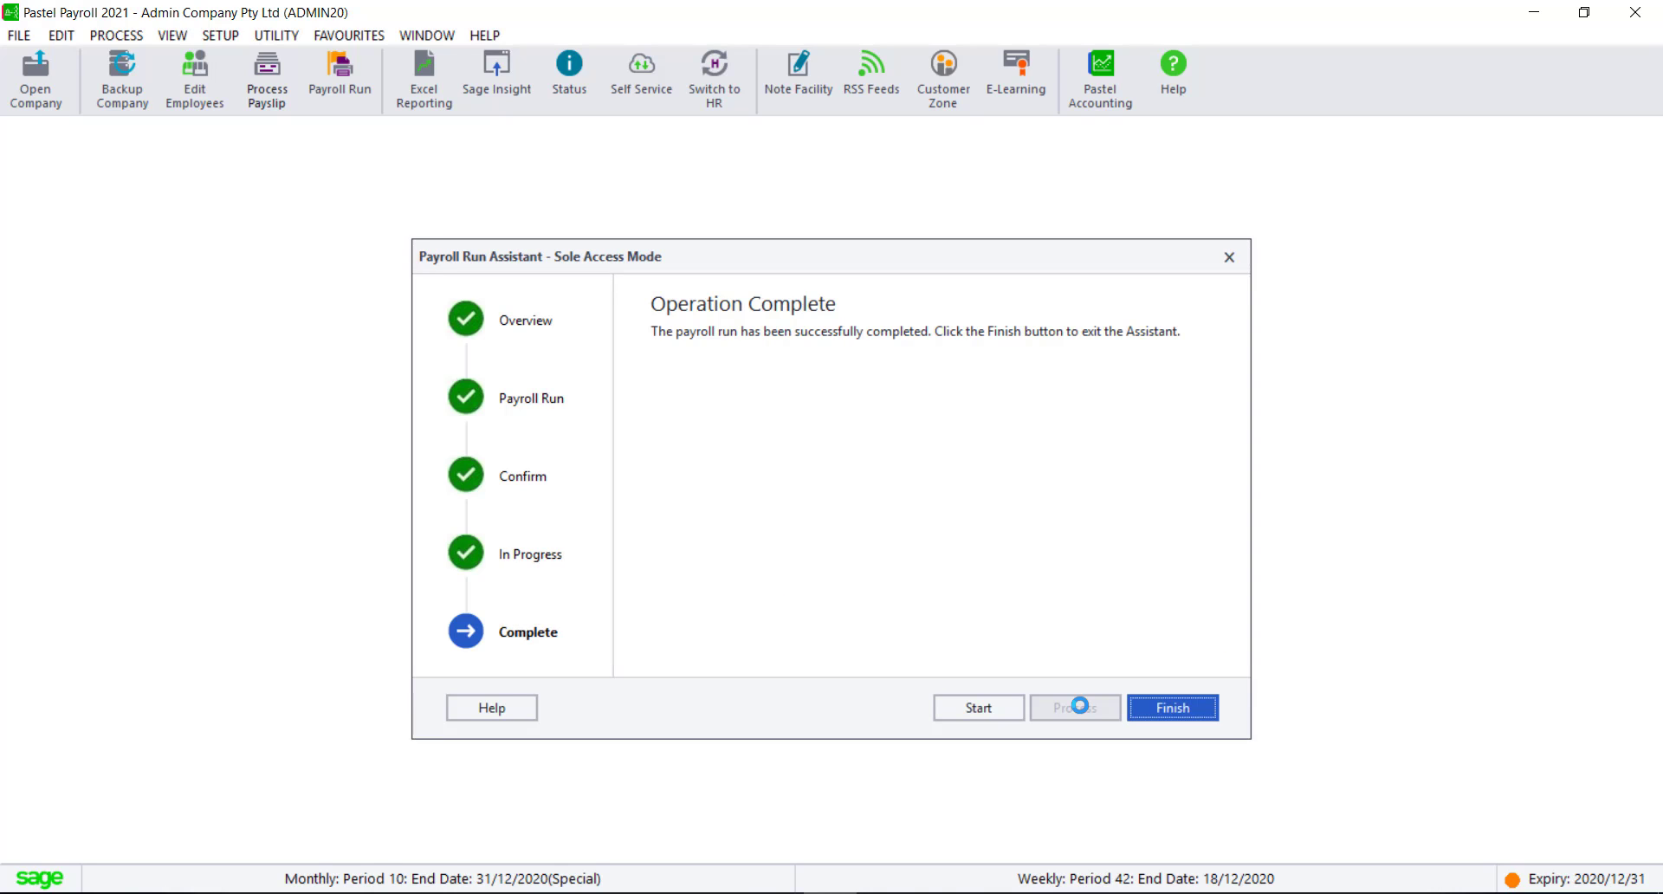
Step: Close the payroll run and start a pay period update that includes the Monthly frequency
{"action": "left_click", "coordinate": [1165, 708]}
{"action": "left_click", "coordinate": [140, 40]}
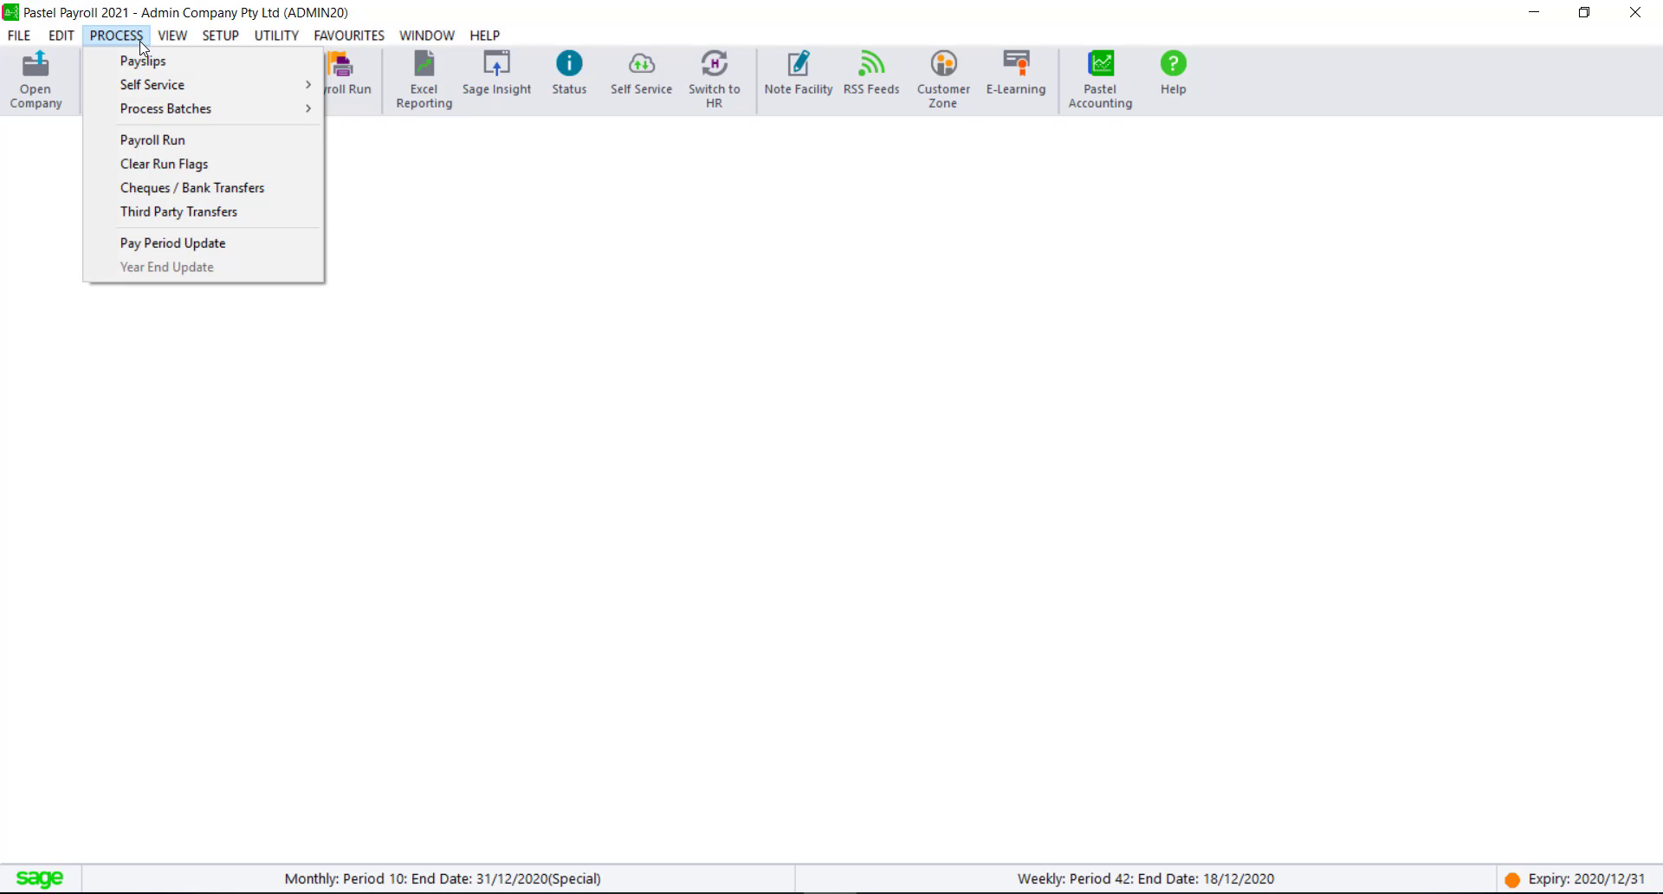
{"action": "left_click", "coordinate": [190, 247]}
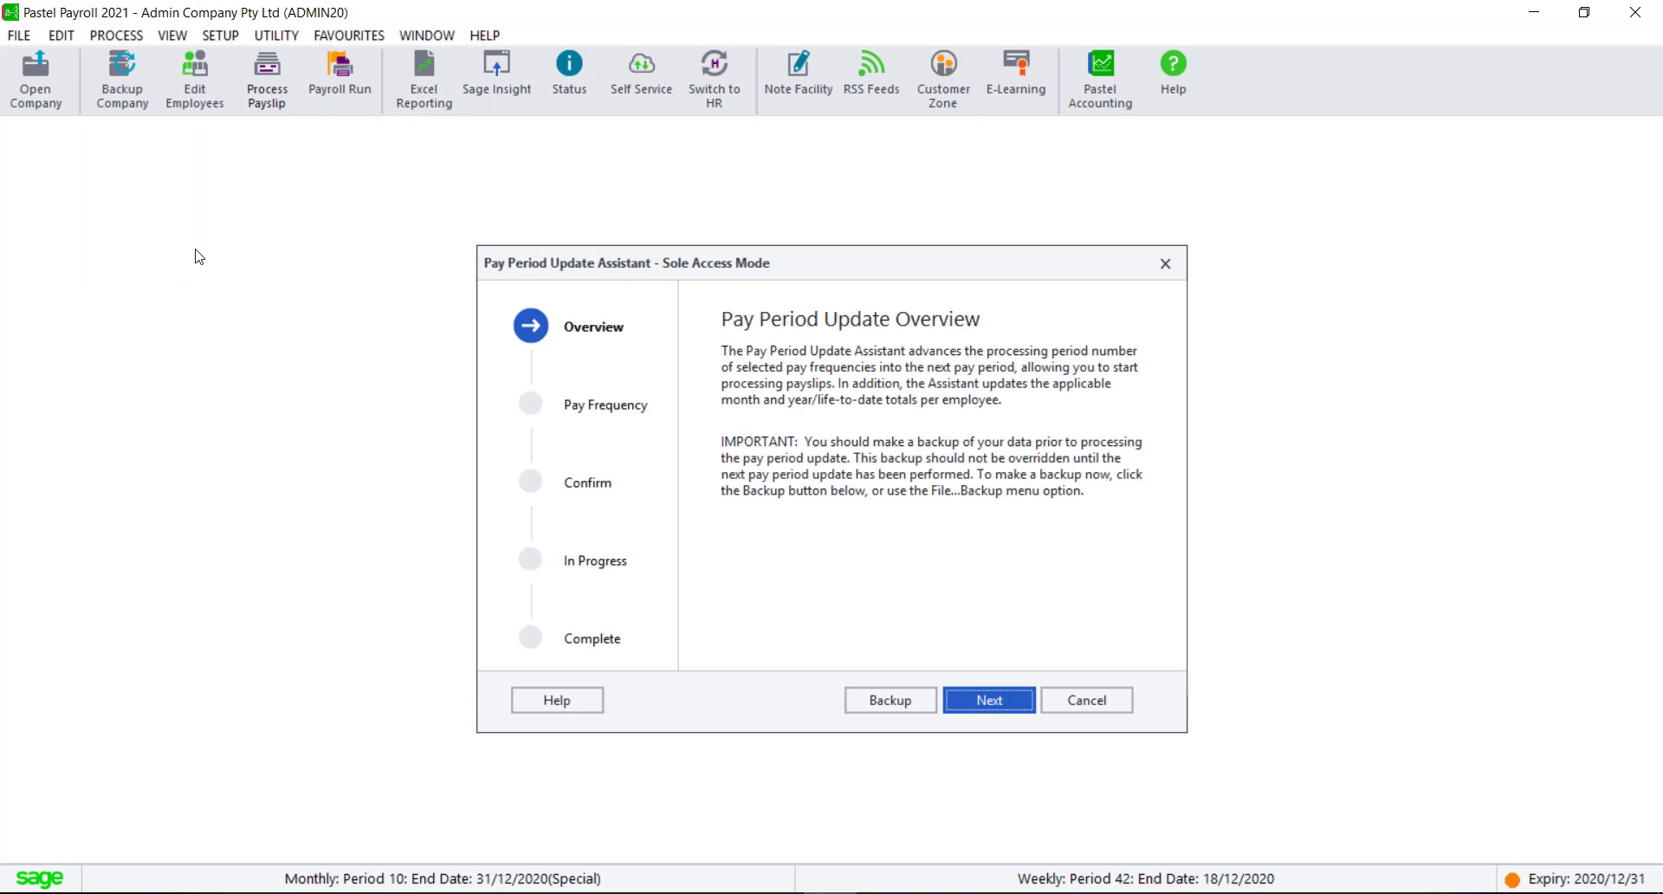
{"action": "left_click", "coordinate": [1017, 697]}
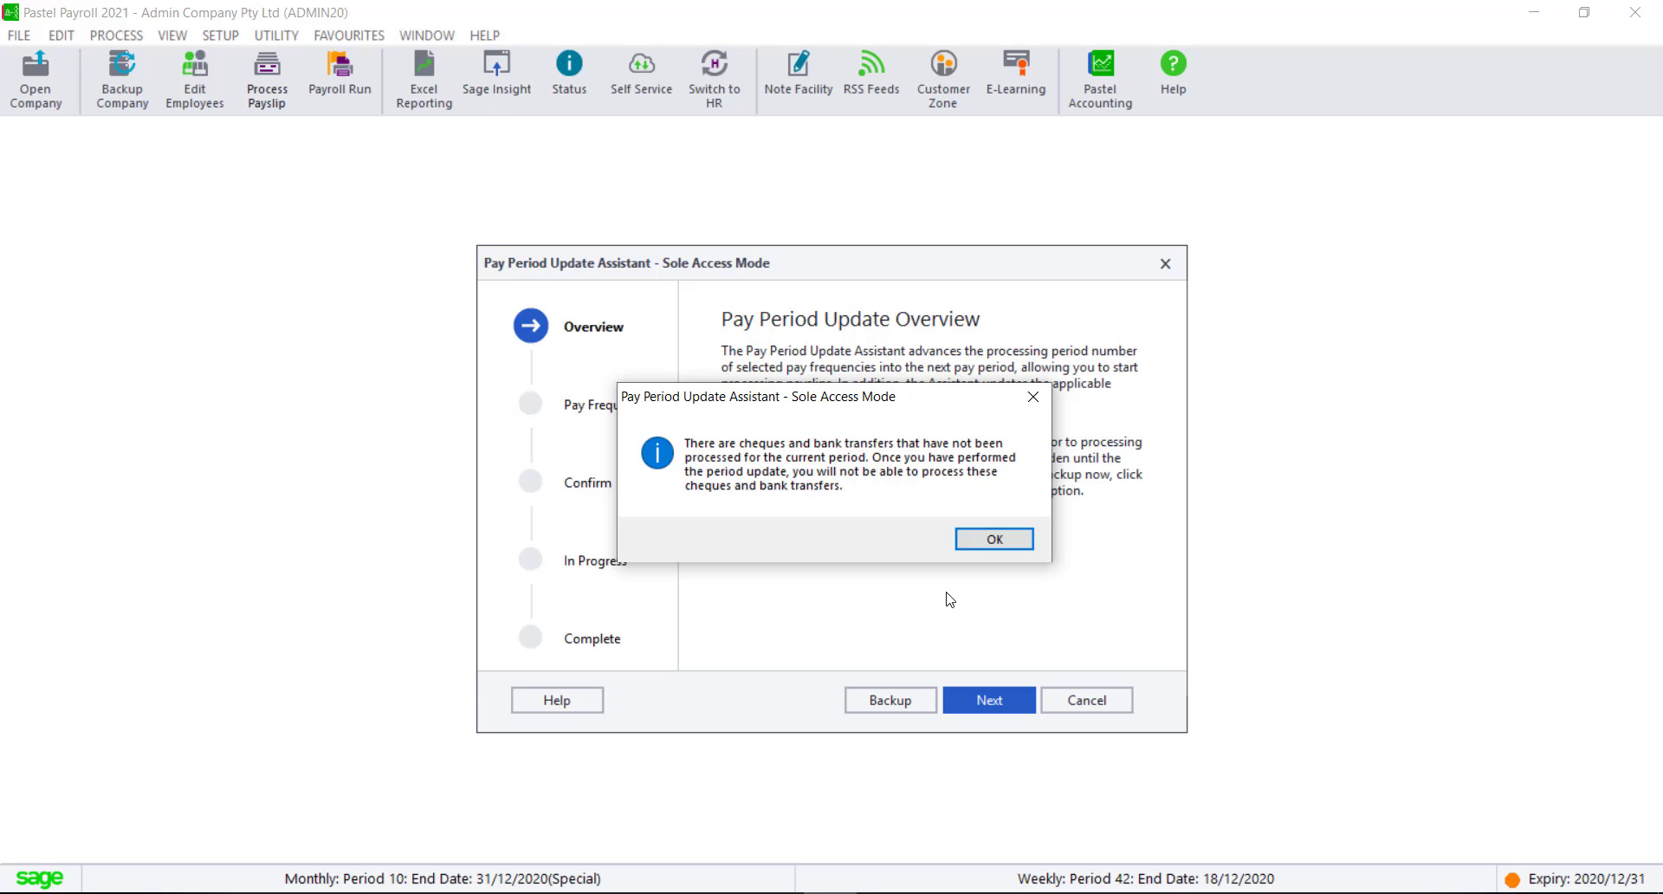
{"action": "left_click", "coordinate": [988, 538]}
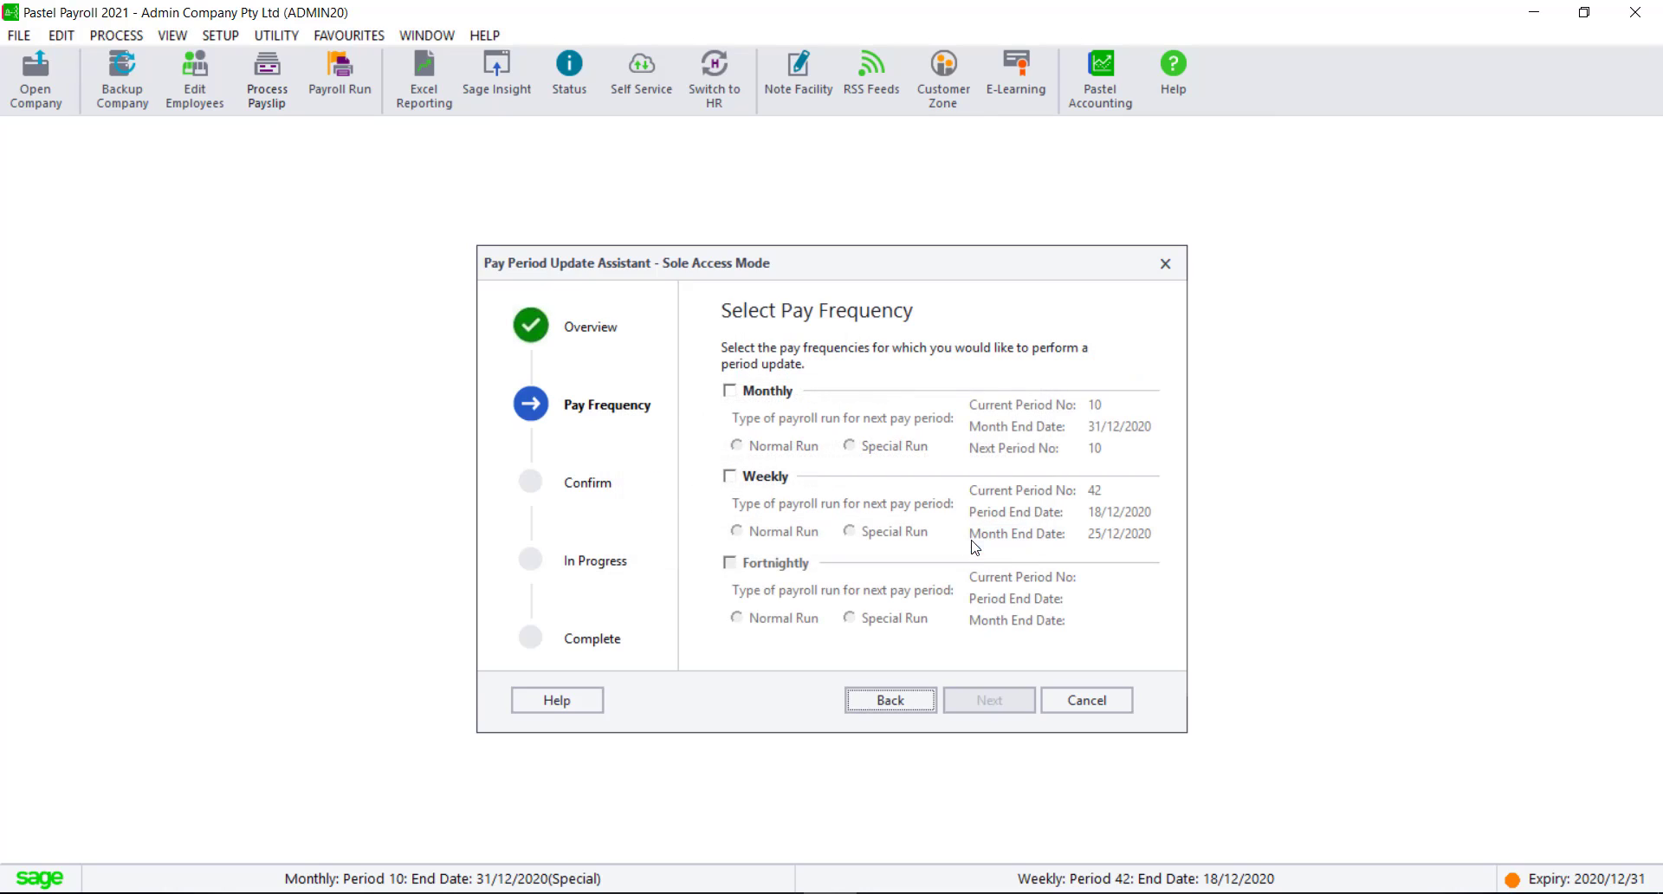
{"action": "left_click", "coordinate": [729, 391]}
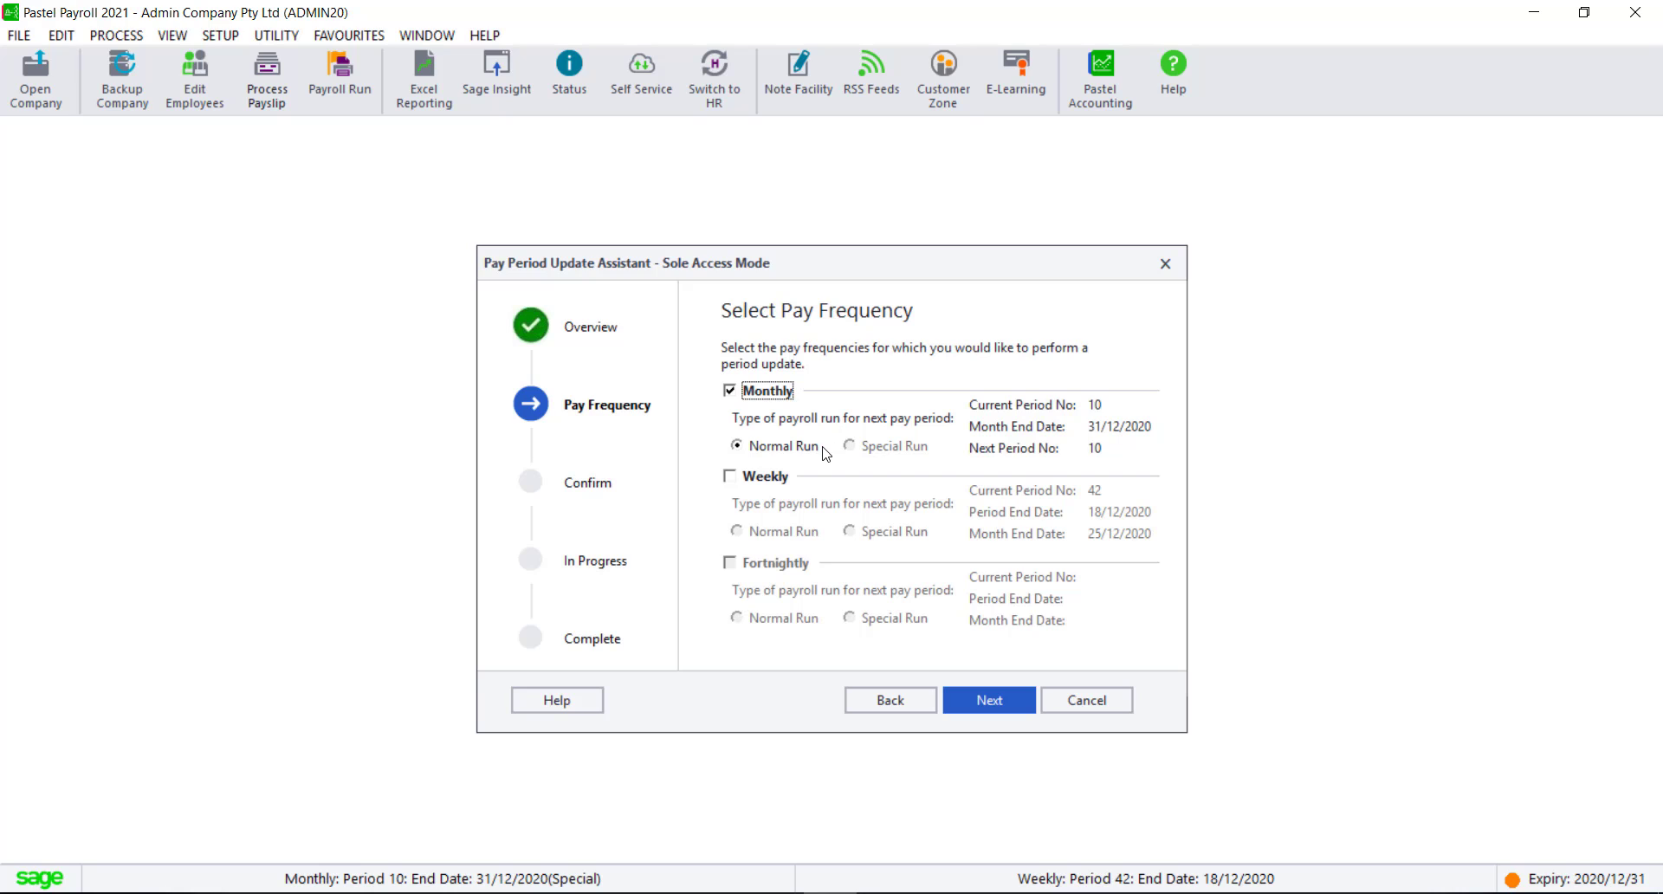
Step: Acknowledge the backup requirement, run the monthly pay period update and finish it
{"action": "left_click", "coordinate": [990, 702]}
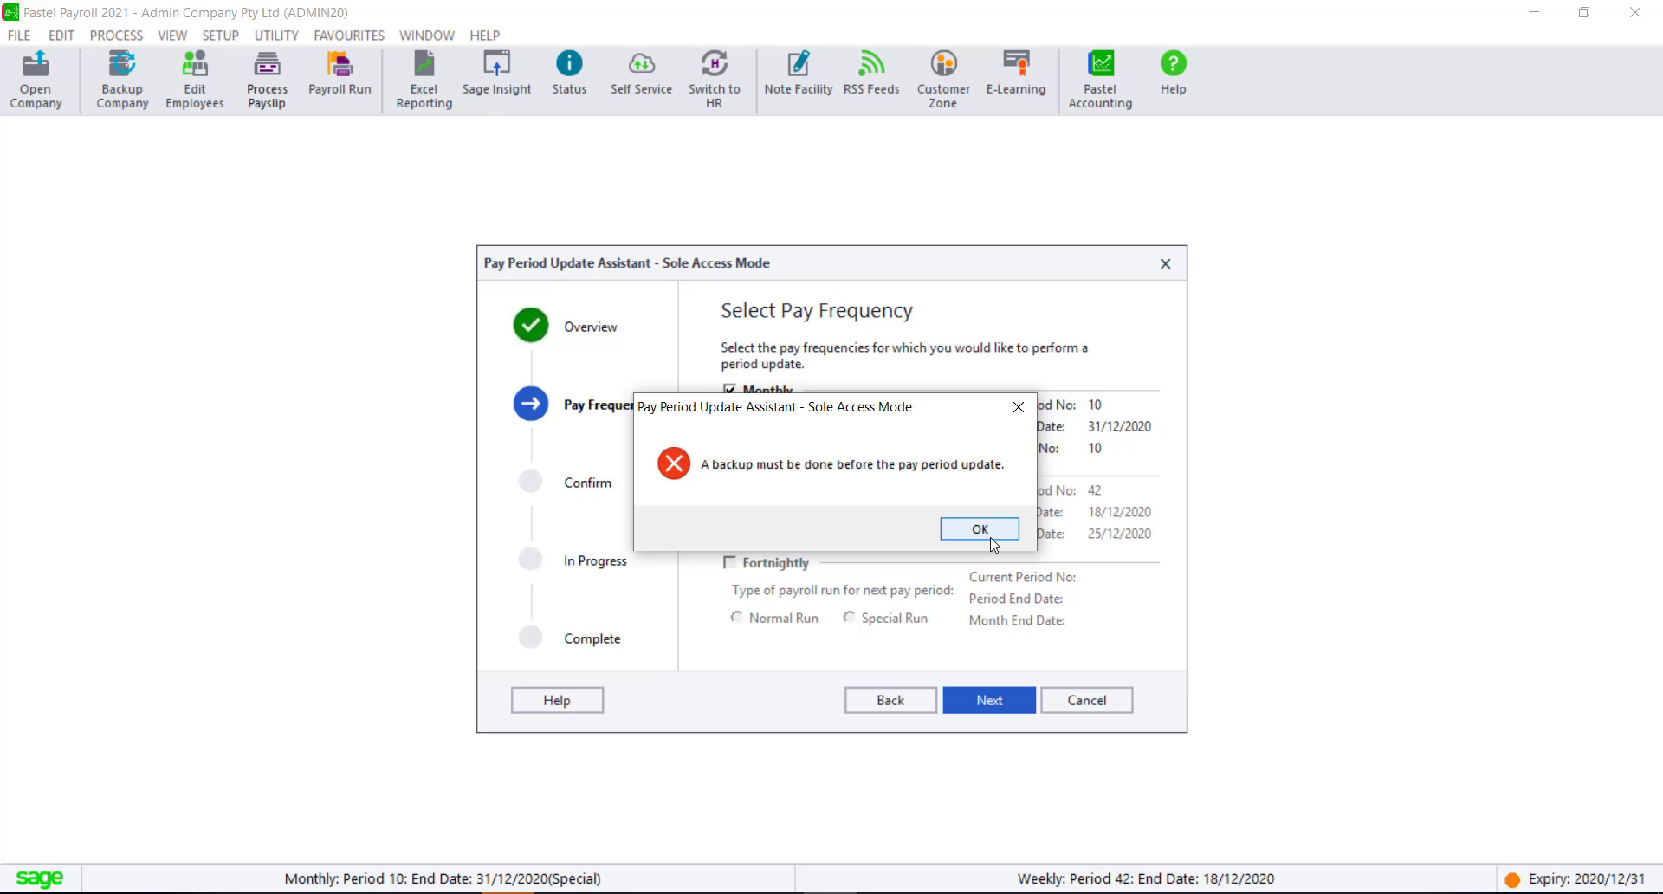
{"action": "left_click", "coordinate": [988, 532]}
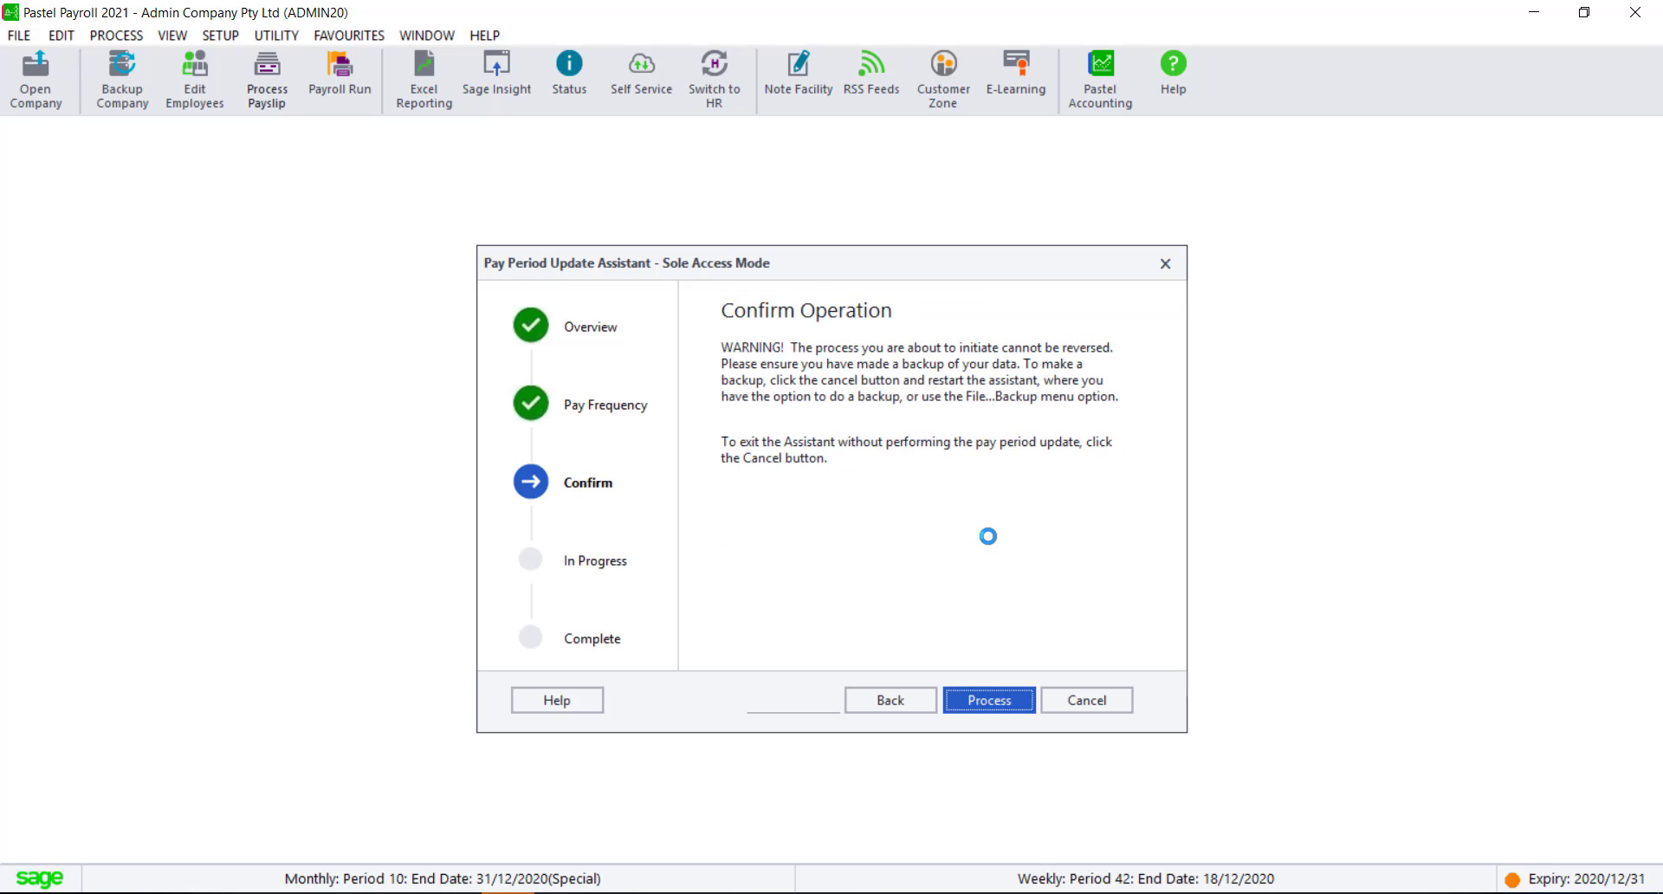
{"action": "left_click", "coordinate": [990, 706]}
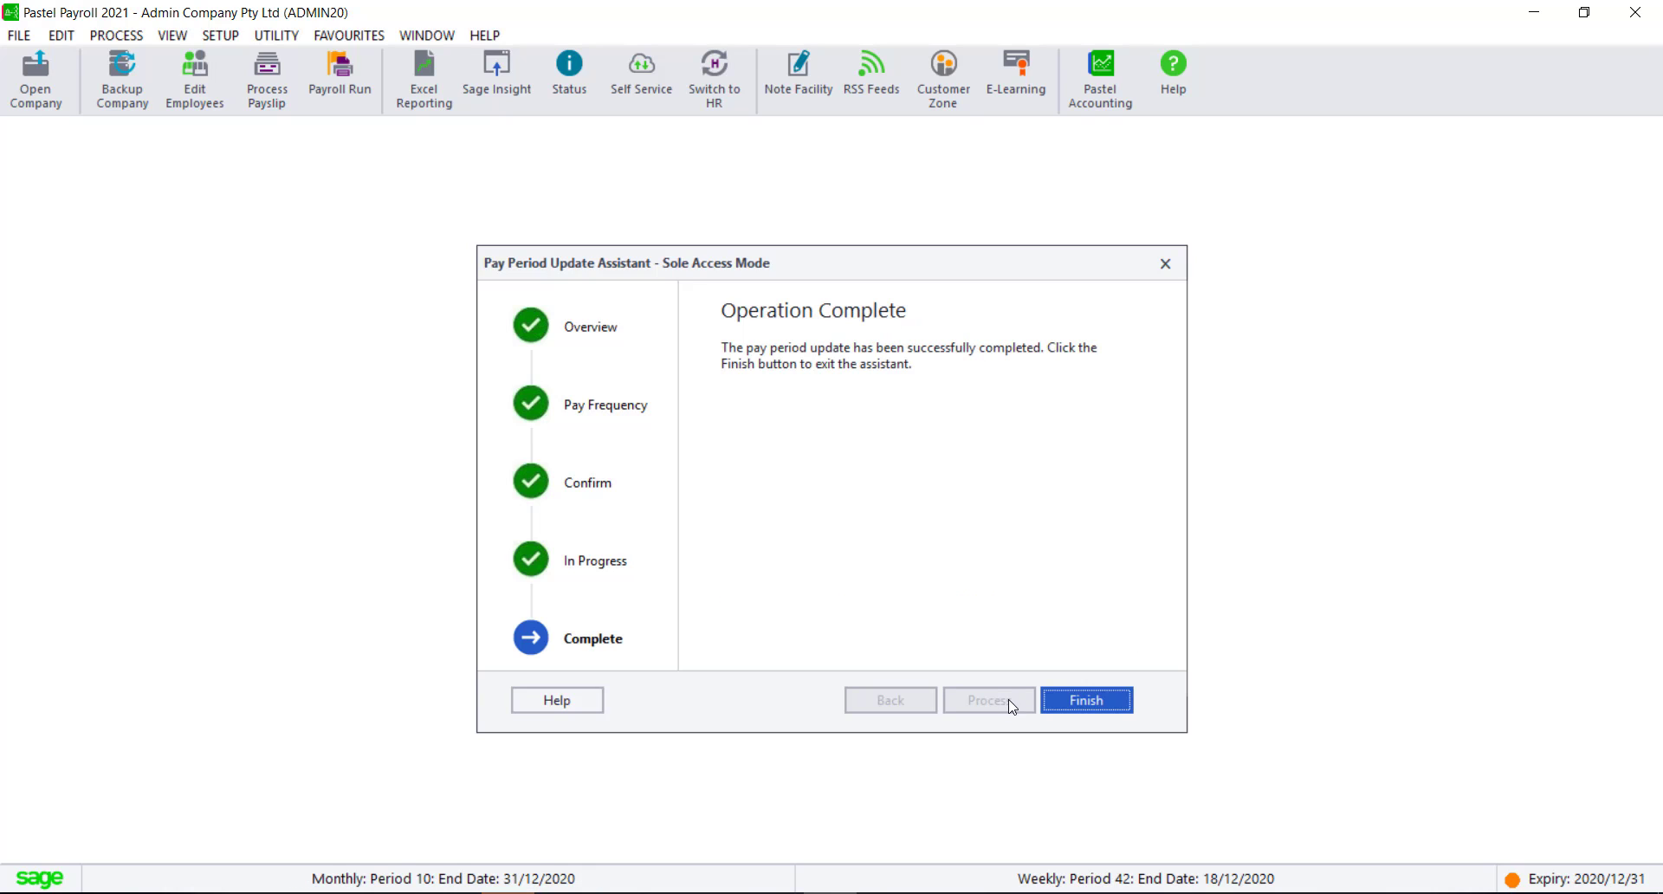
{"action": "left_click", "coordinate": [1082, 695]}
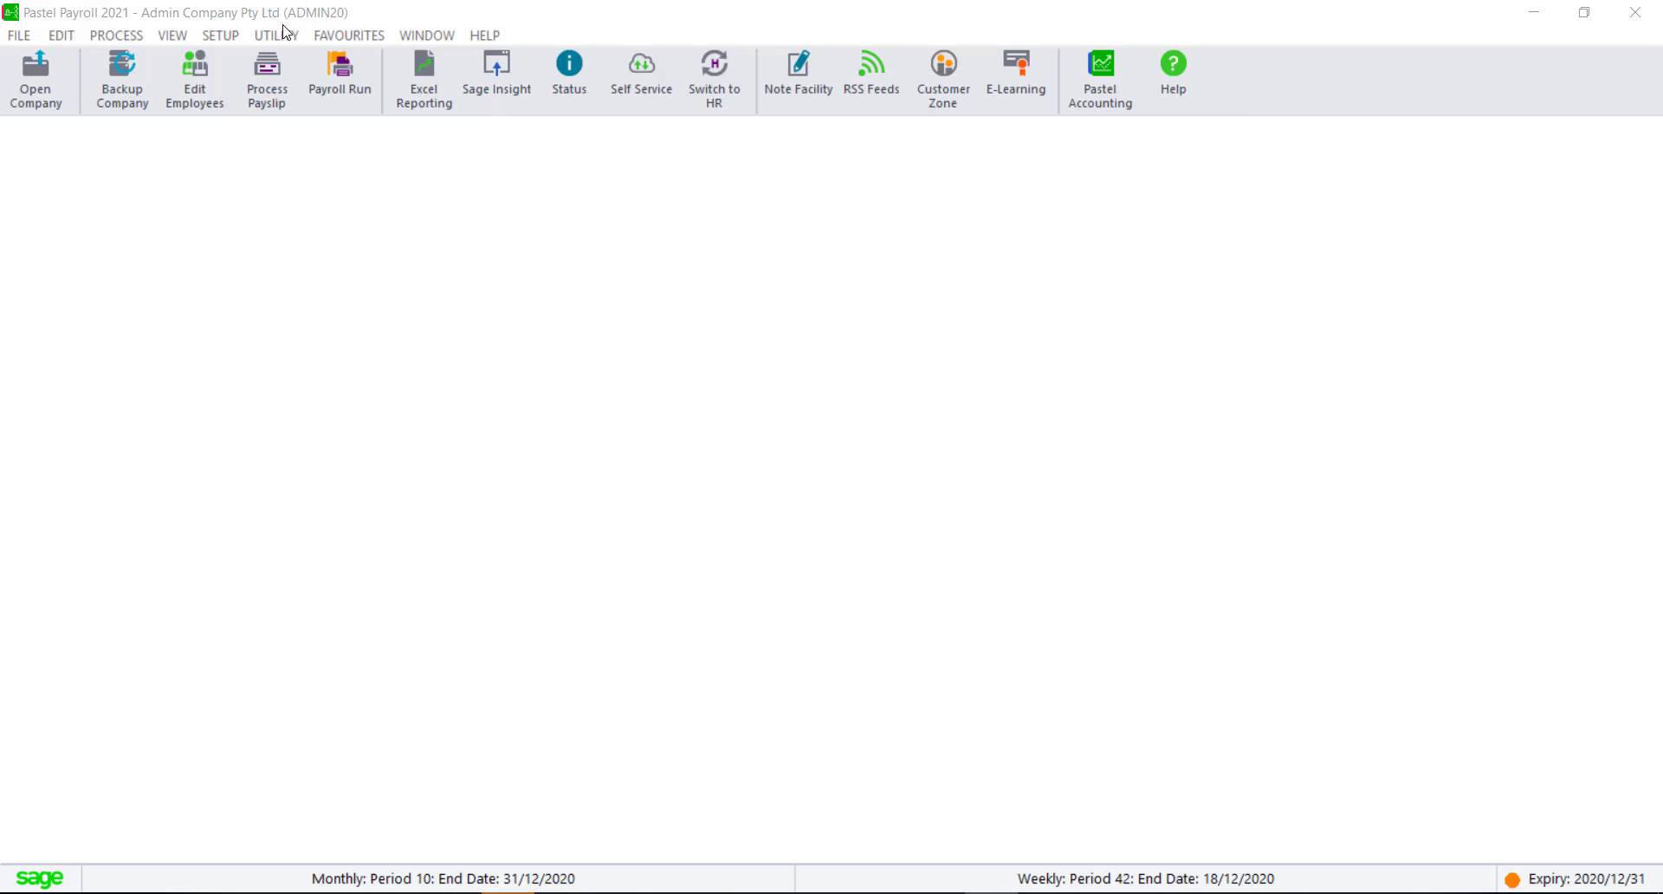
Step: Tick Special for weekly month 10 (ending 25/12/2020) in Pay Frequencies and save
{"action": "left_click", "coordinate": [221, 36]}
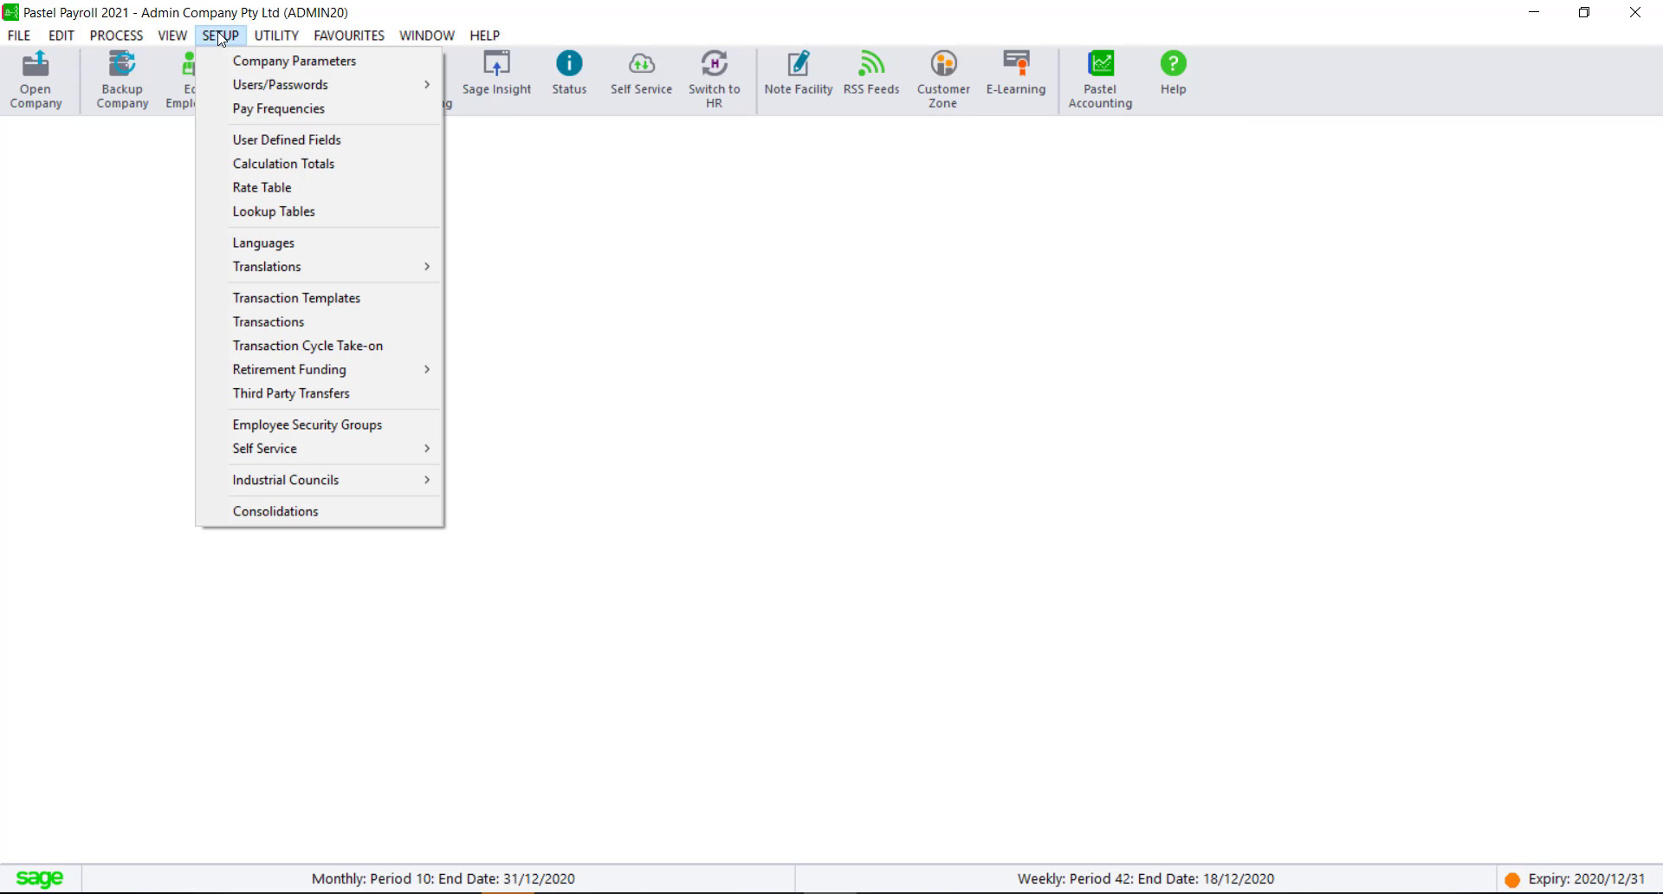
{"action": "left_click", "coordinate": [239, 111]}
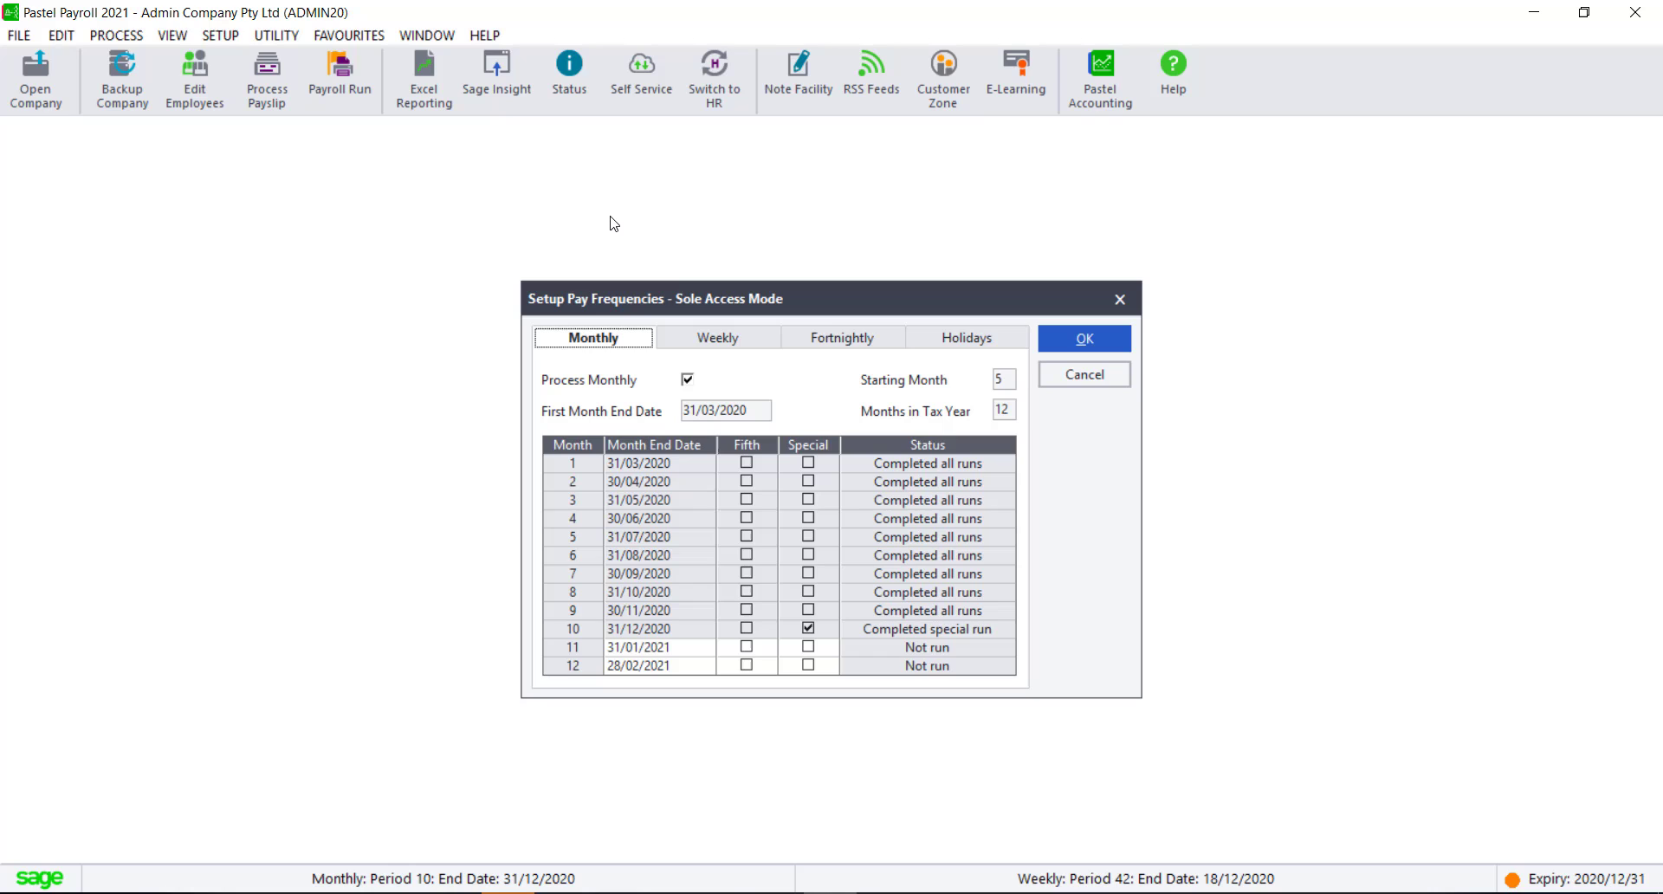
{"action": "left_click", "coordinate": [712, 344]}
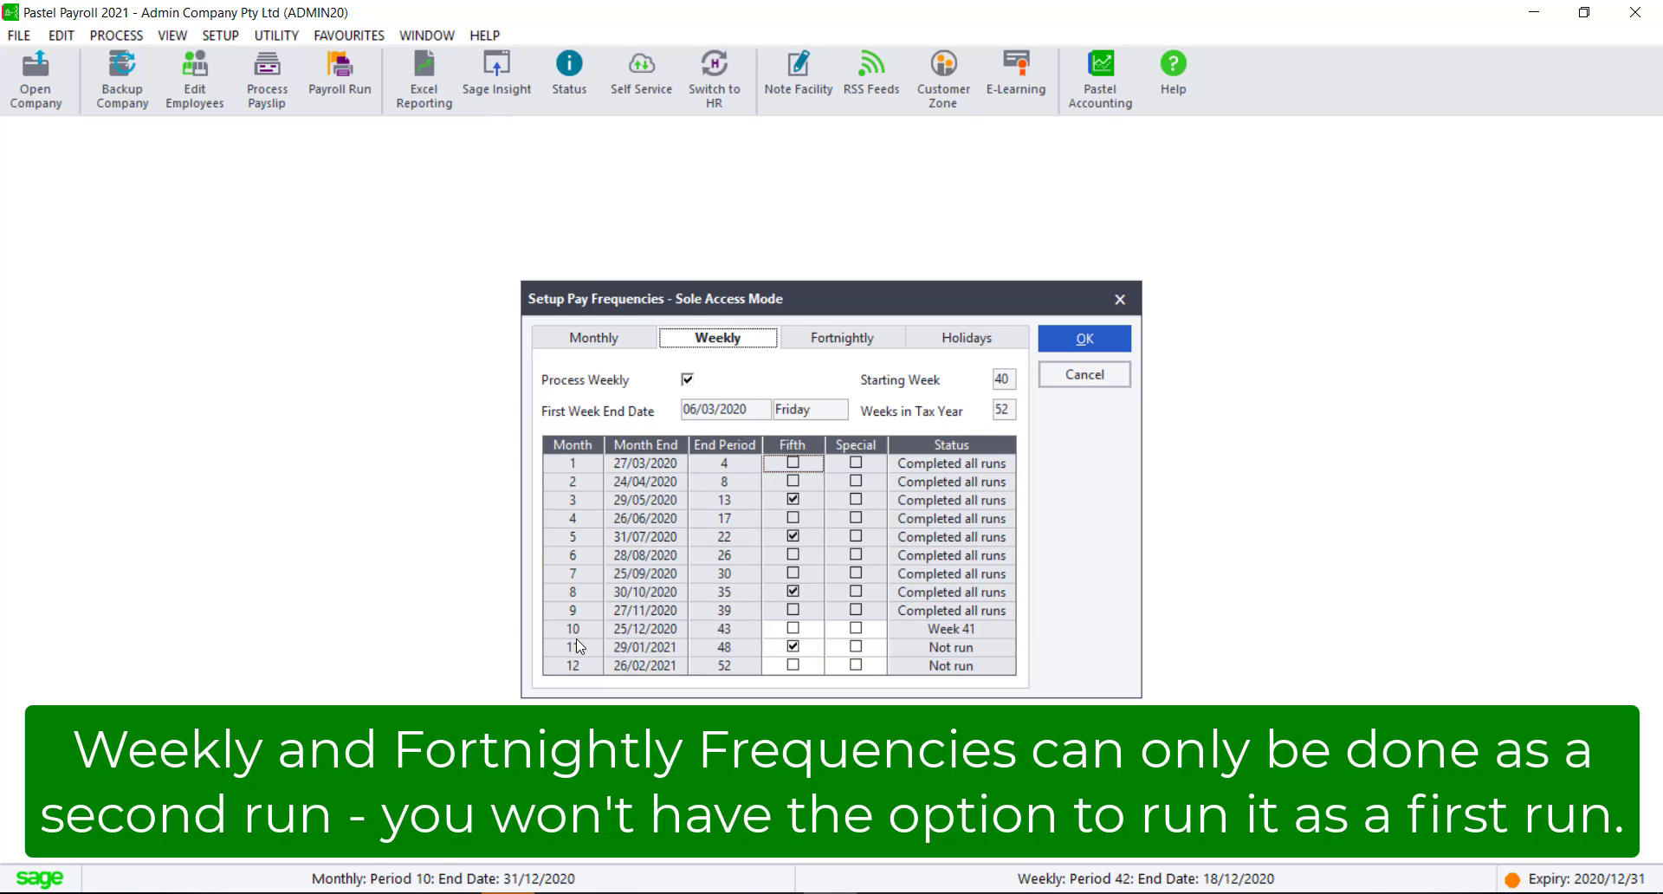
{"action": "left_click", "coordinate": [857, 630]}
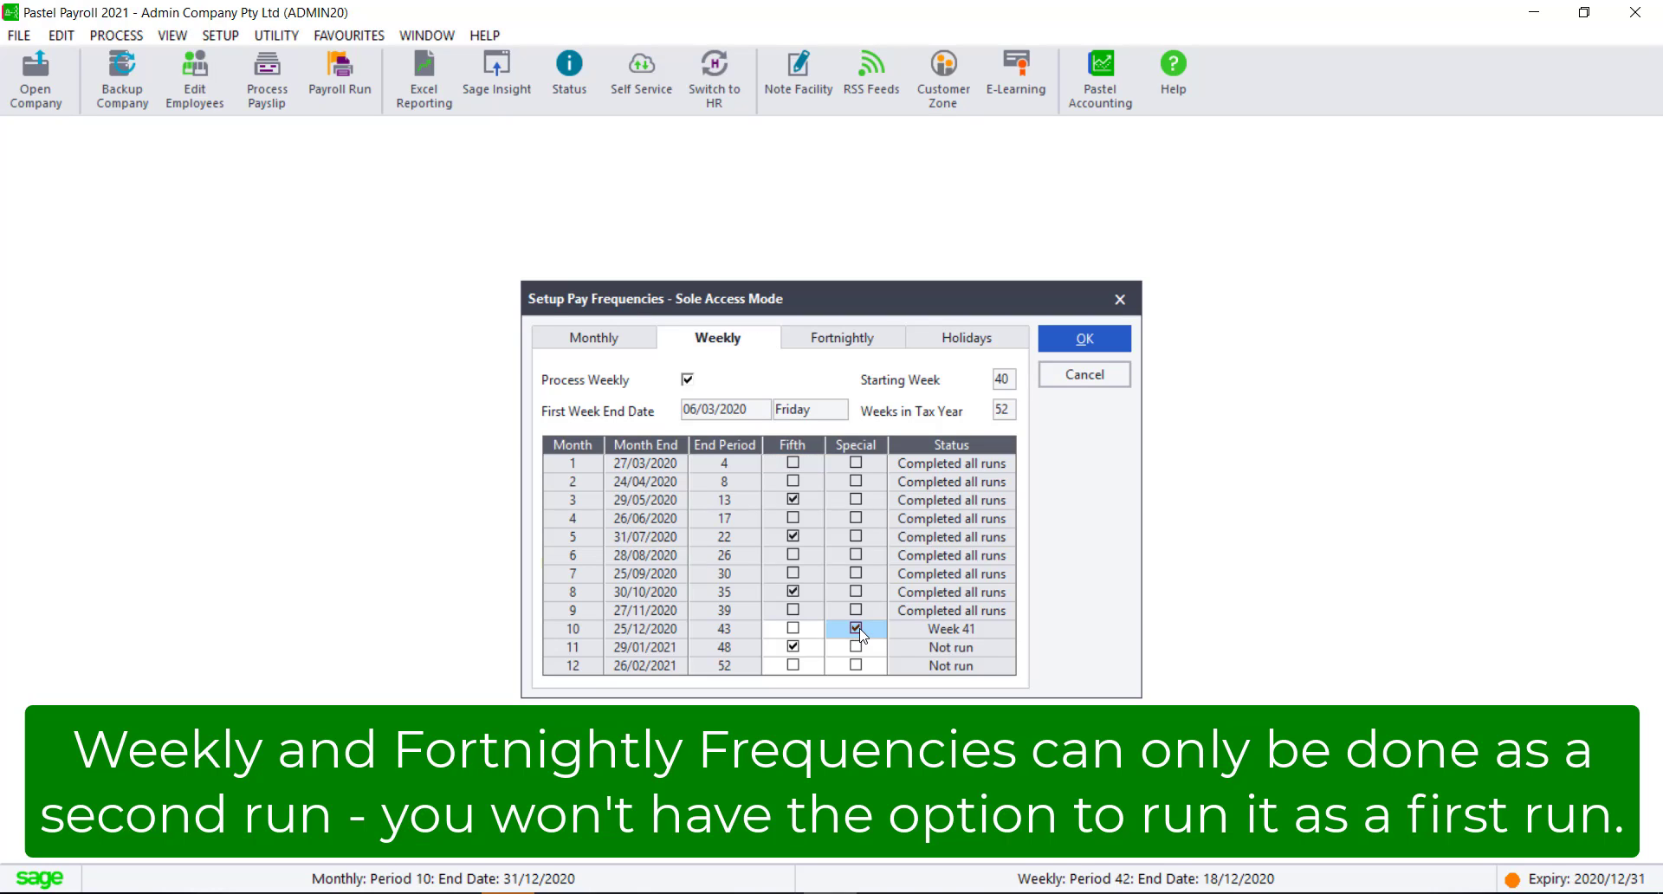
{"action": "key", "text": "Left"}
{"action": "left_click", "coordinate": [1085, 339]}
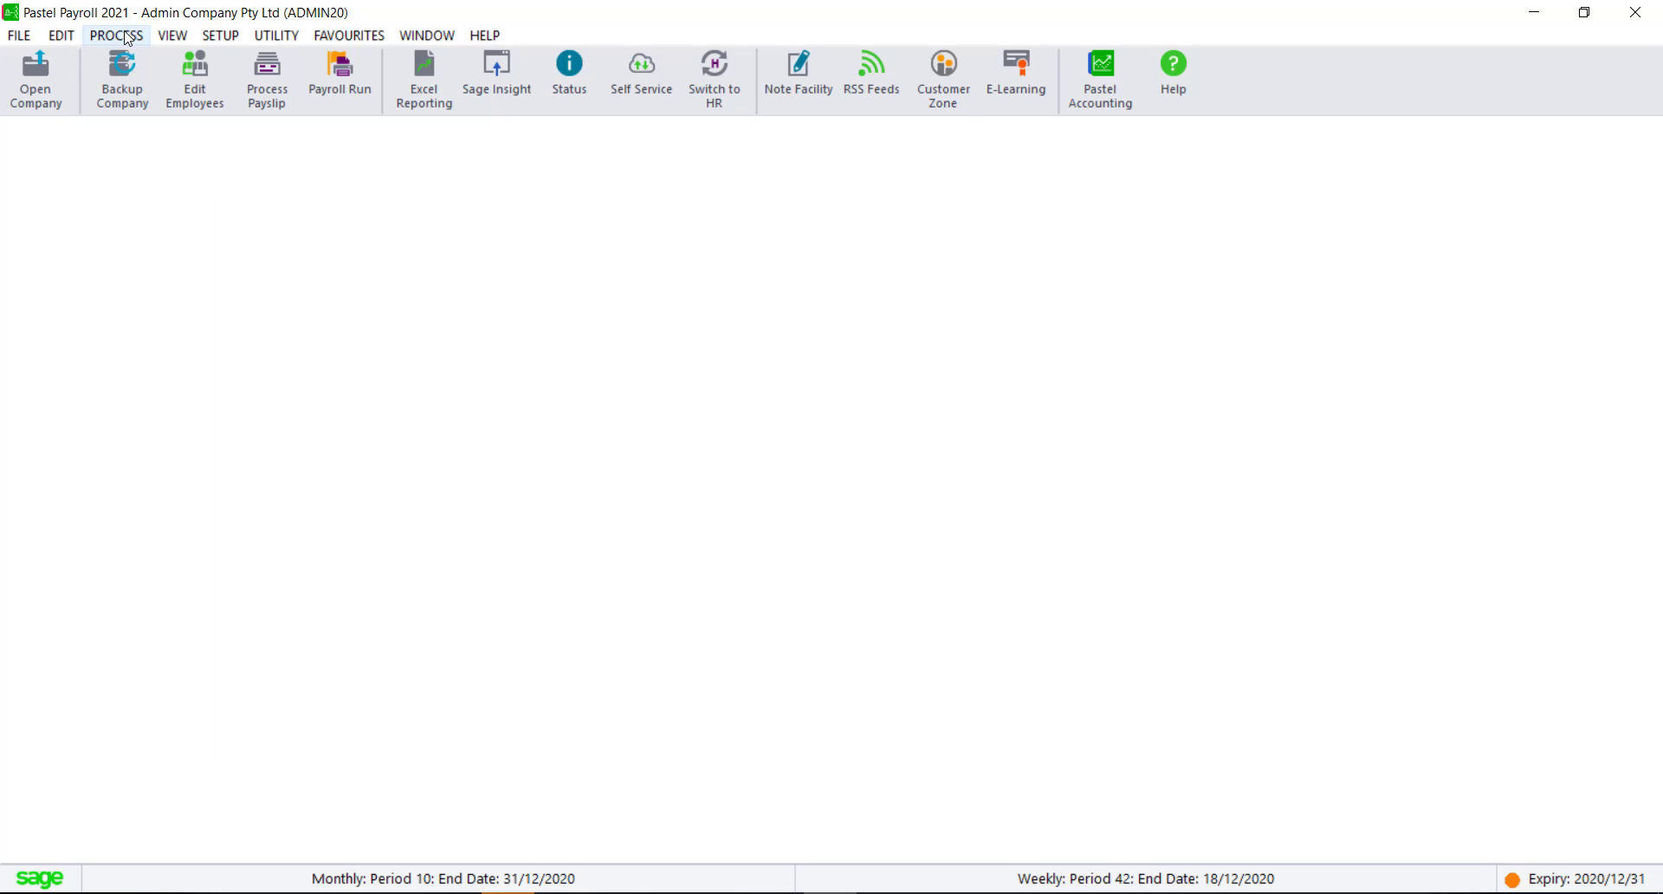
Step: Start a pay period update with Weekly included and its next period set as a special run
{"action": "left_click", "coordinate": [129, 37]}
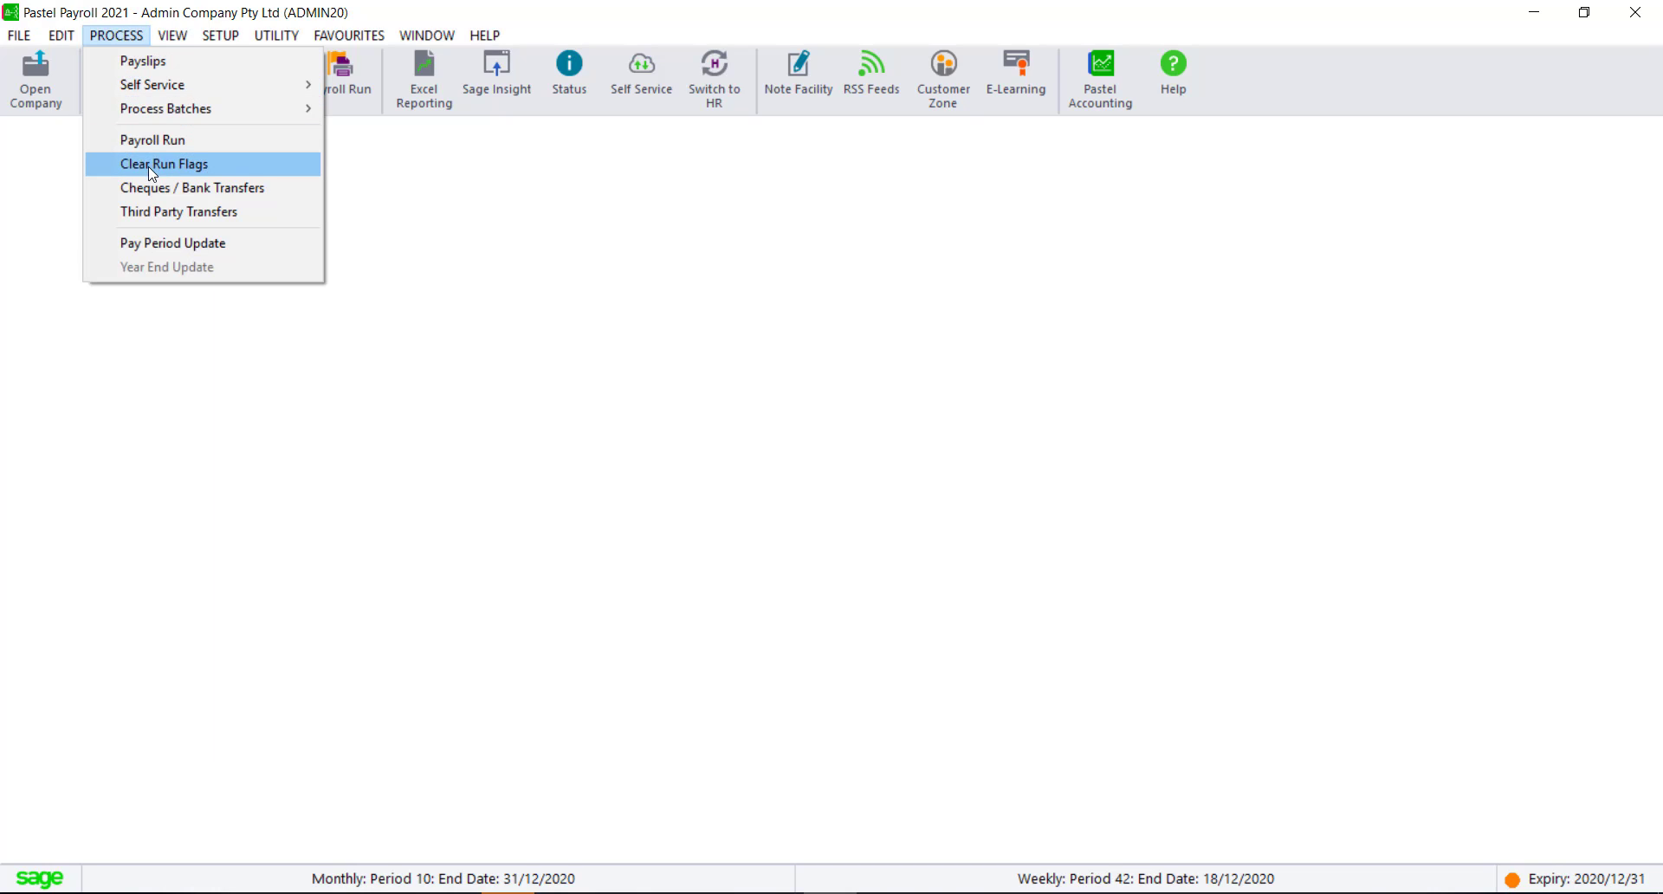
{"action": "left_click", "coordinate": [149, 245]}
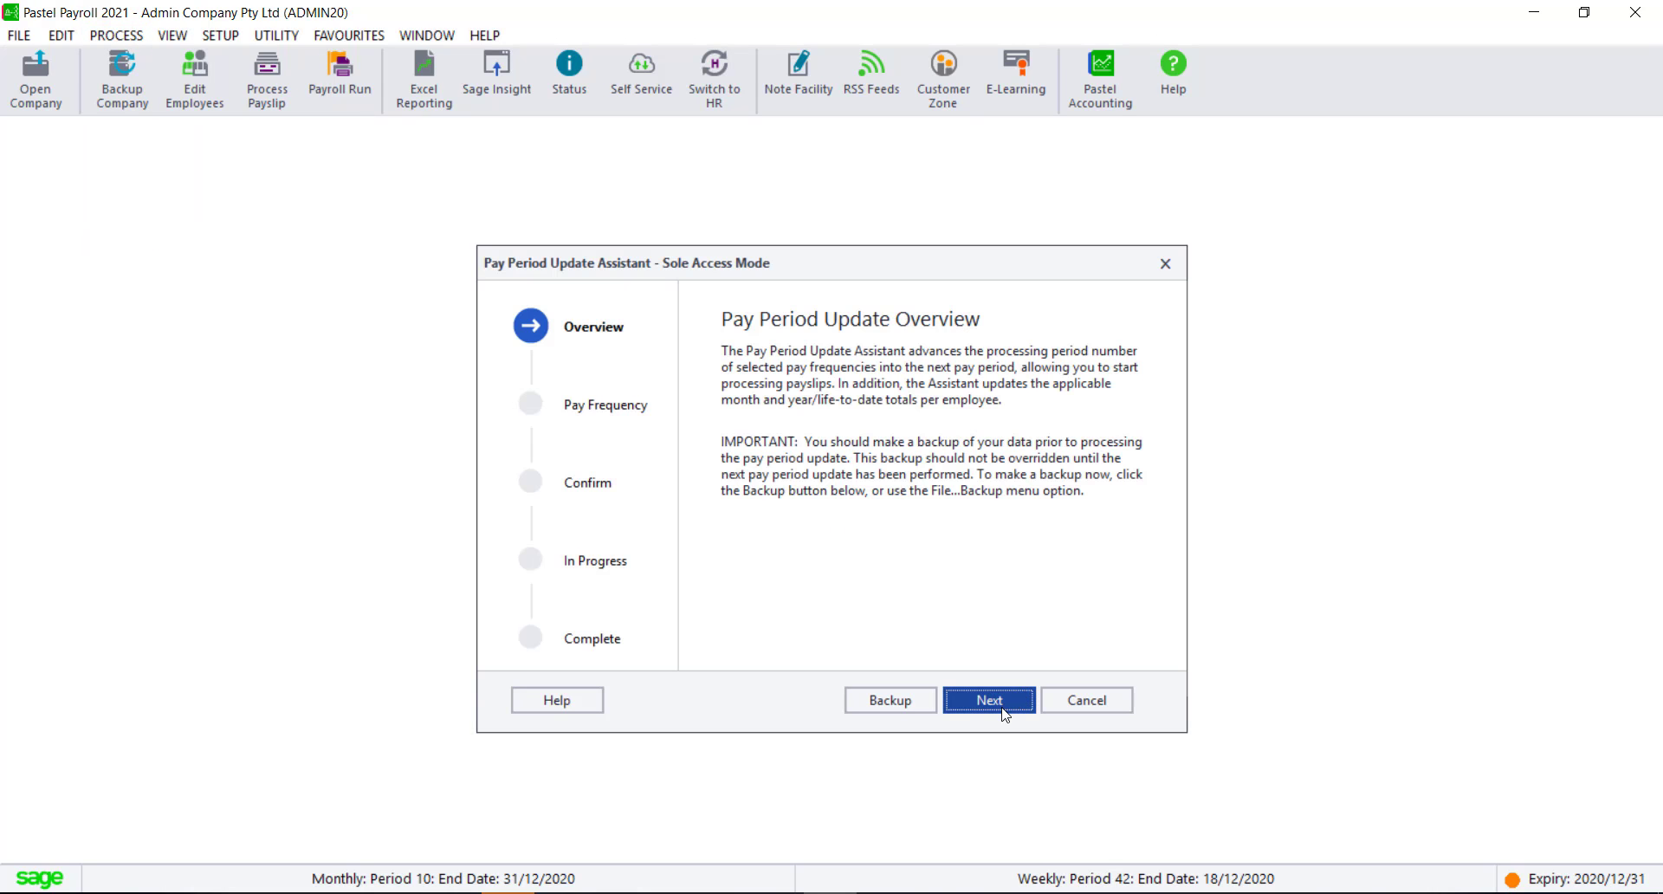
{"action": "left_click", "coordinate": [1015, 700]}
{"action": "left_click", "coordinate": [994, 539]}
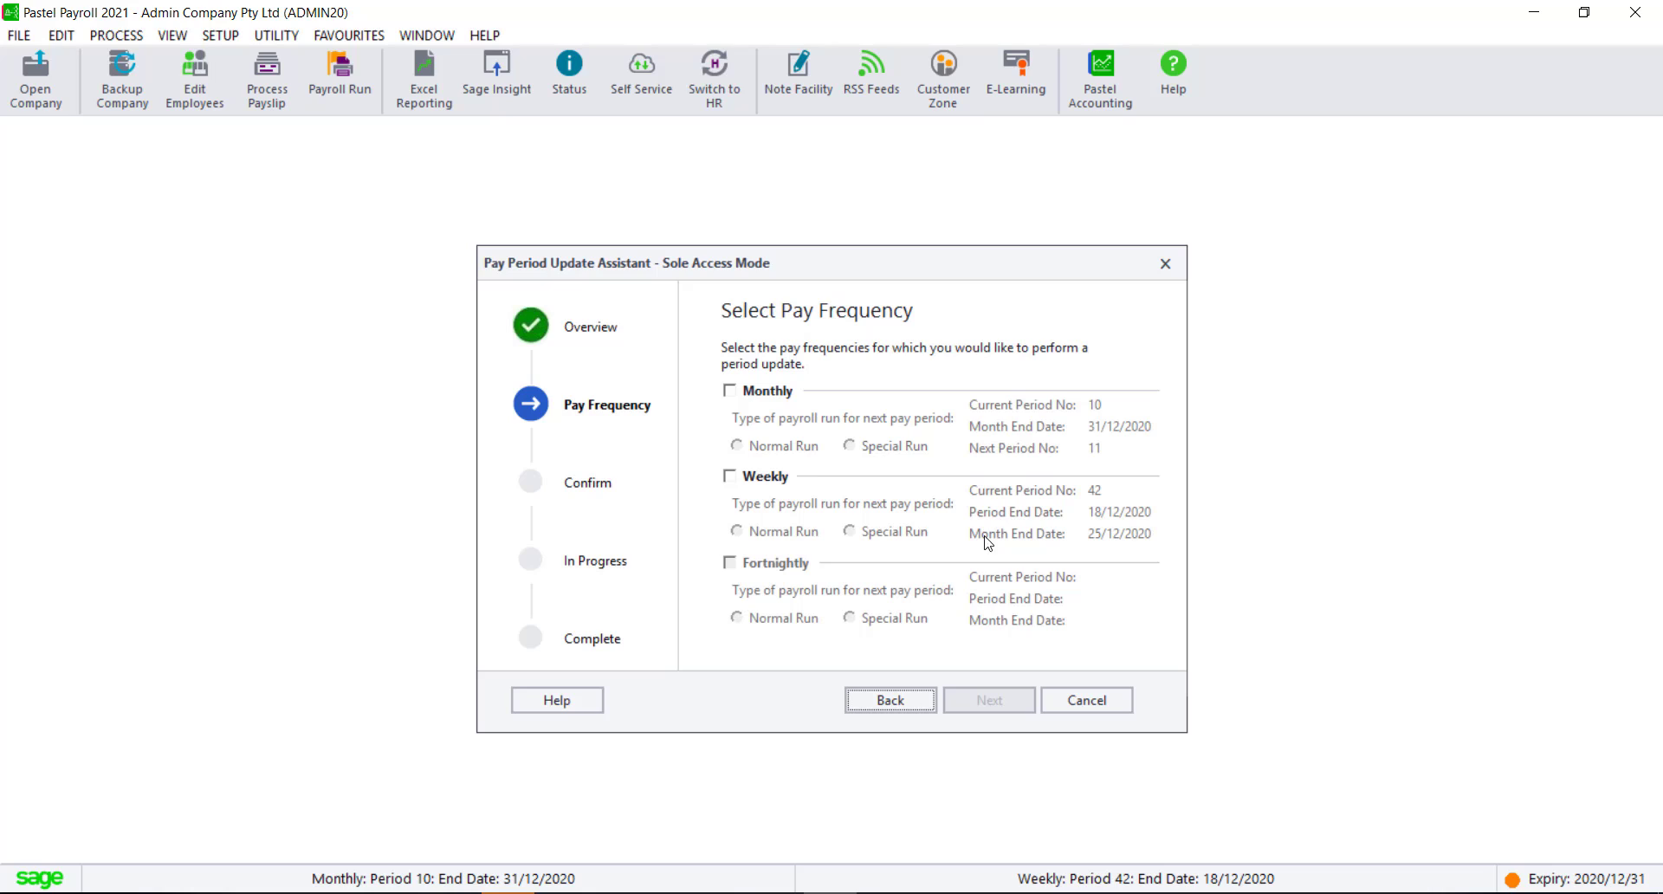
{"action": "left_click", "coordinate": [732, 481]}
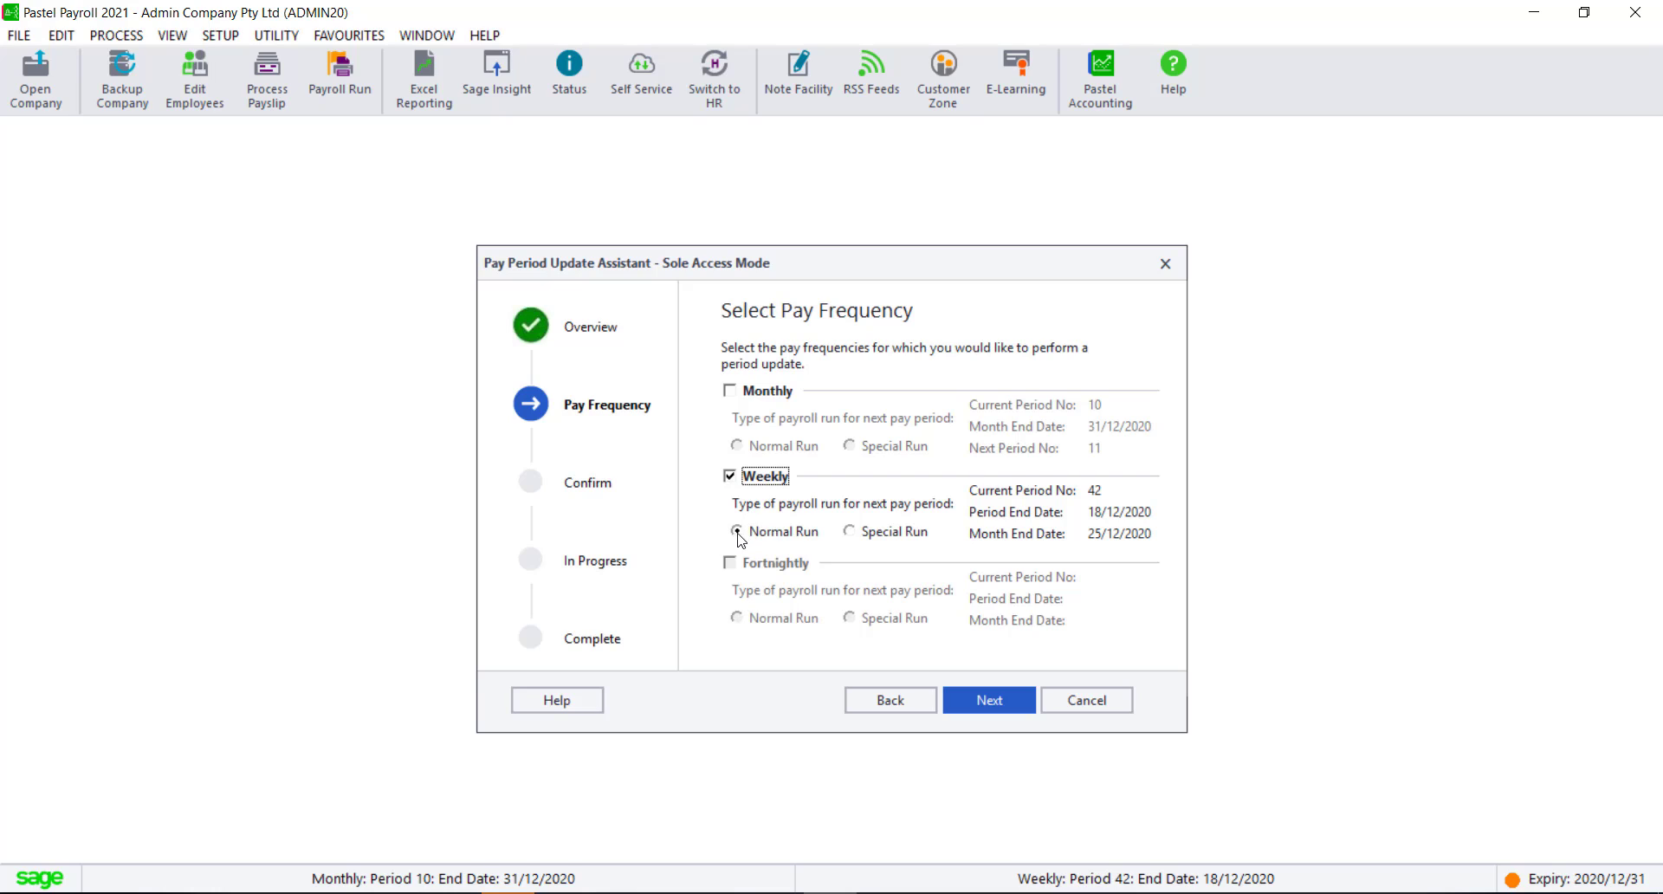
{"action": "left_click", "coordinate": [854, 534]}
Step: Take the required backup, process the update and agree to add special-run transactions first
{"action": "left_click", "coordinate": [1005, 688]}
{"action": "left_click", "coordinate": [982, 530]}
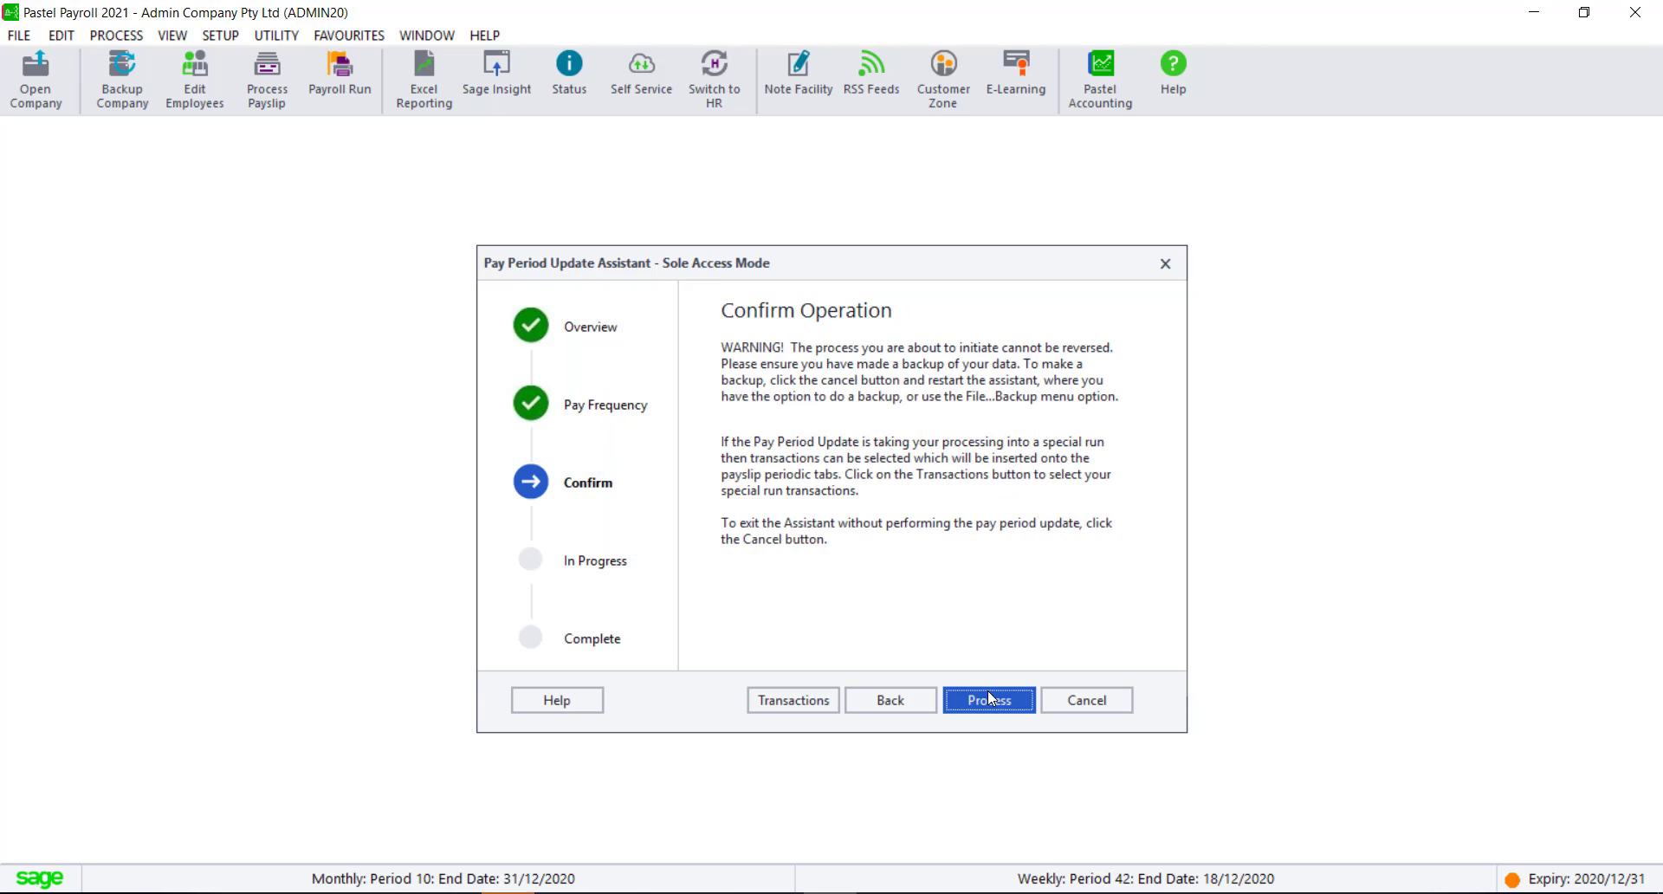
{"action": "left_click", "coordinate": [996, 712]}
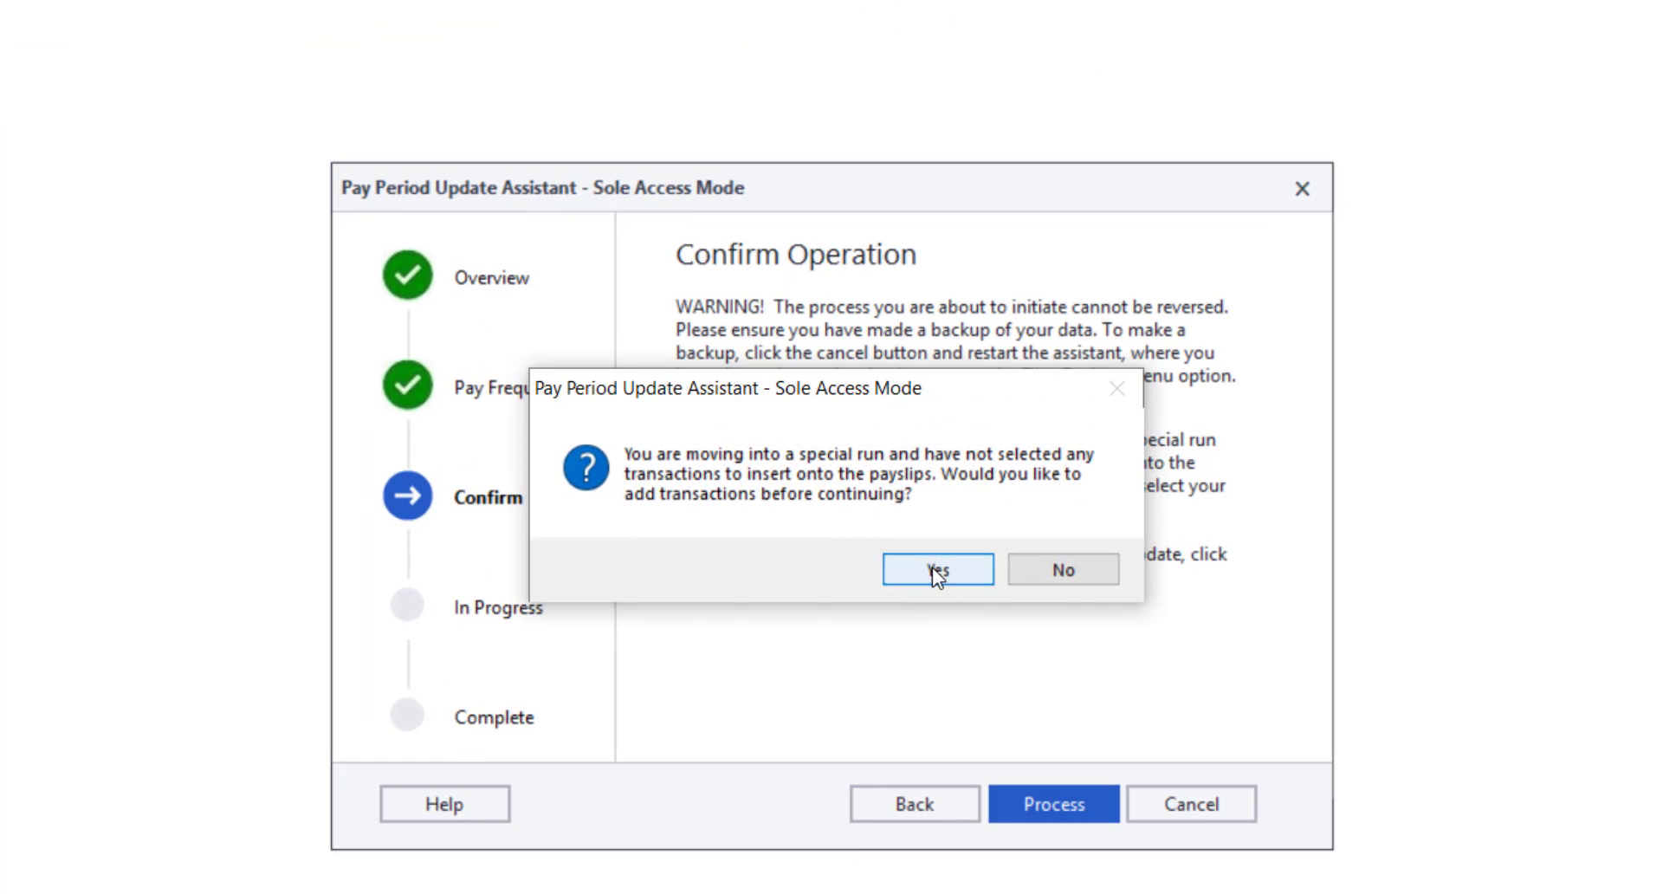
{"action": "left_click", "coordinate": [907, 537]}
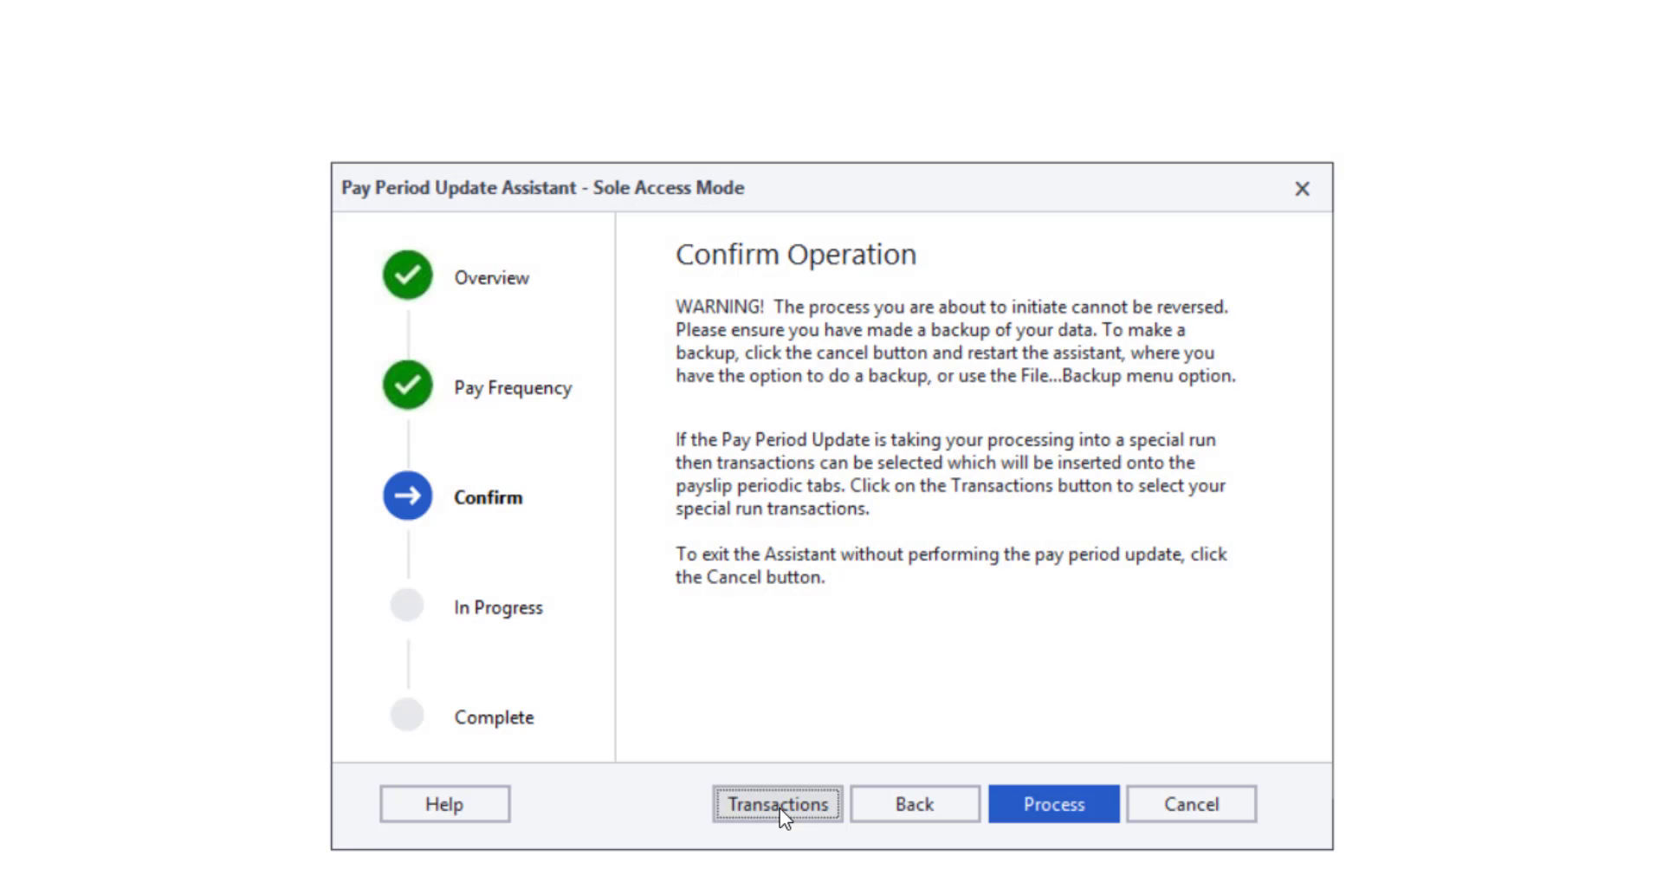
Step: Move all eight Special Run Transactions into the weekly run's to-process list
{"action": "left_click", "coordinate": [780, 808]}
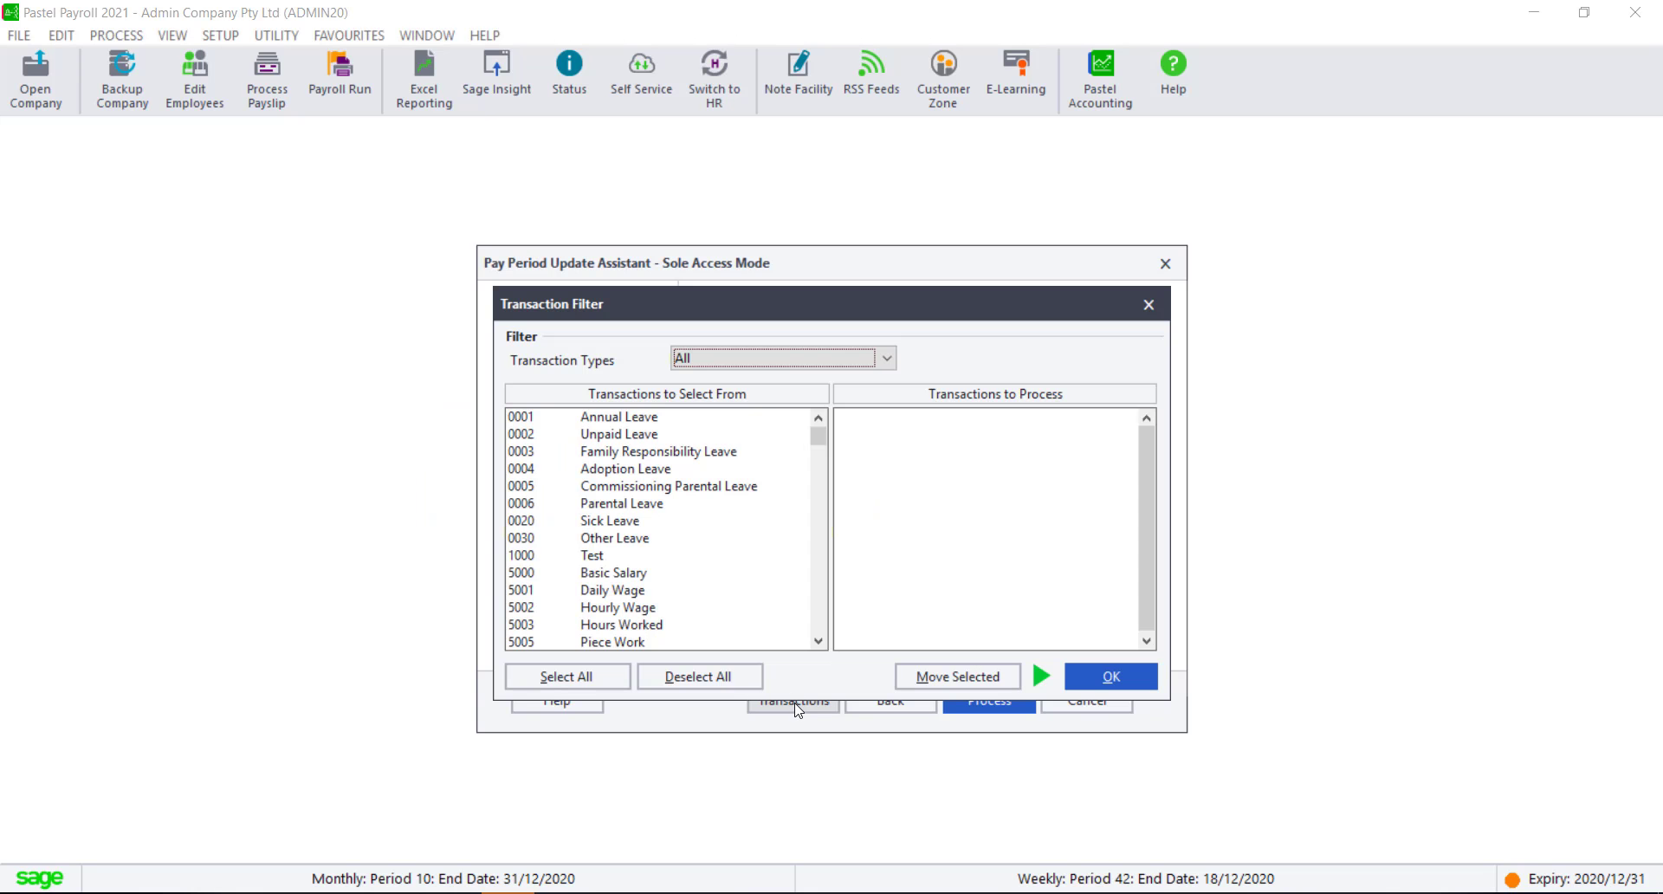
{"action": "left_click_drag", "start_coordinate": [823, 435], "coordinate": [821, 537]}
{"action": "left_click", "coordinate": [819, 606]}
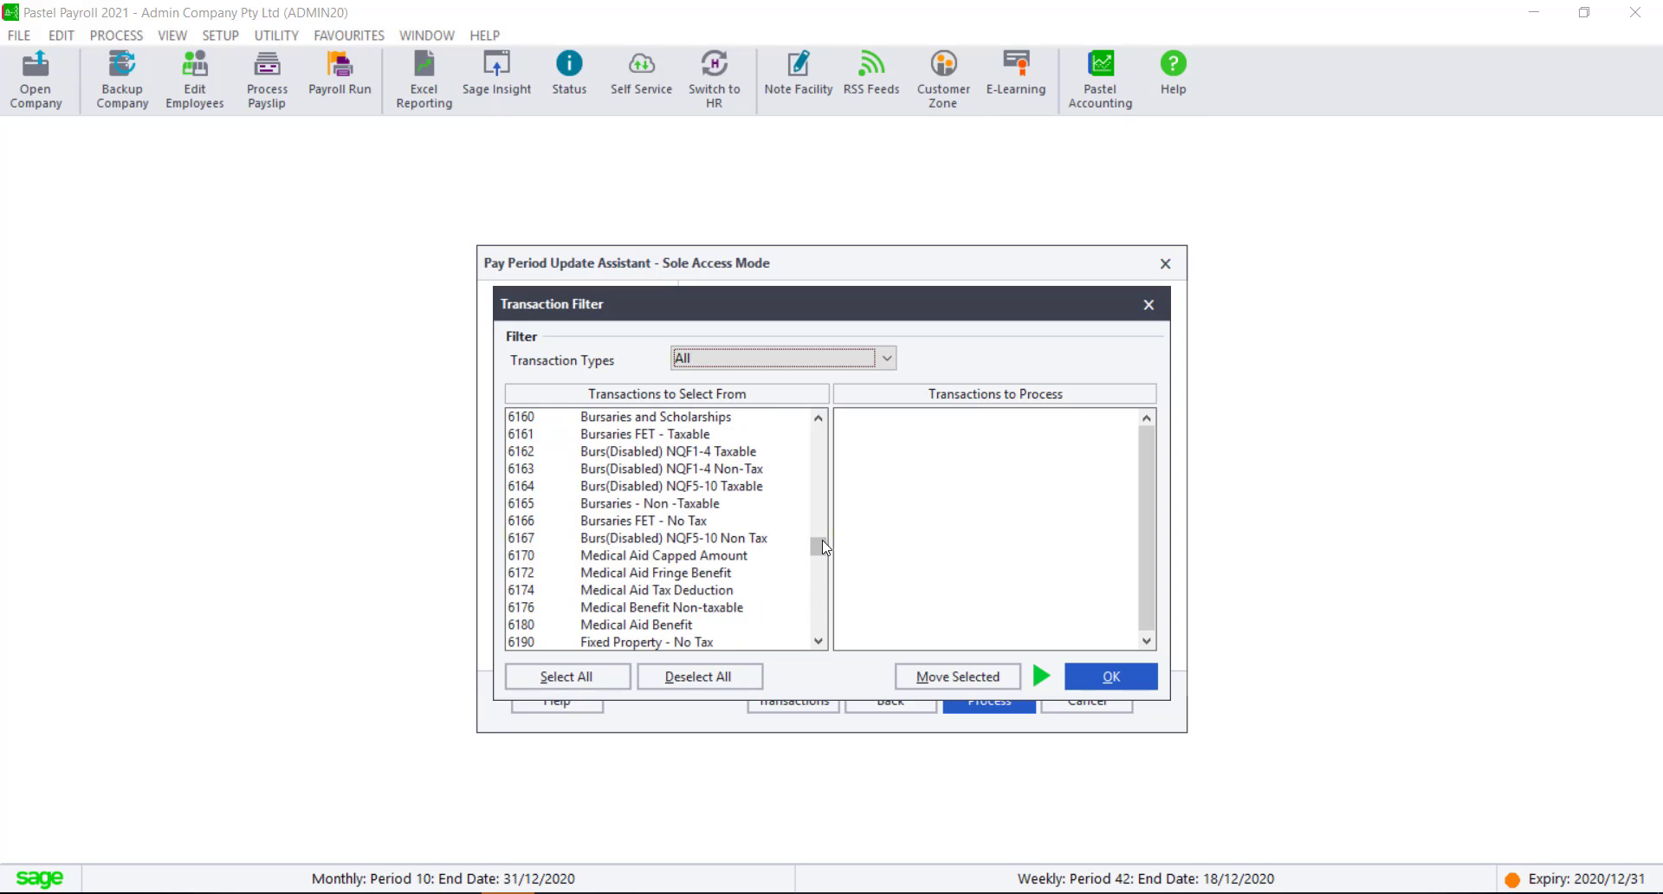
{"action": "left_click", "coordinate": [823, 503]}
{"action": "left_click", "coordinate": [887, 357]}
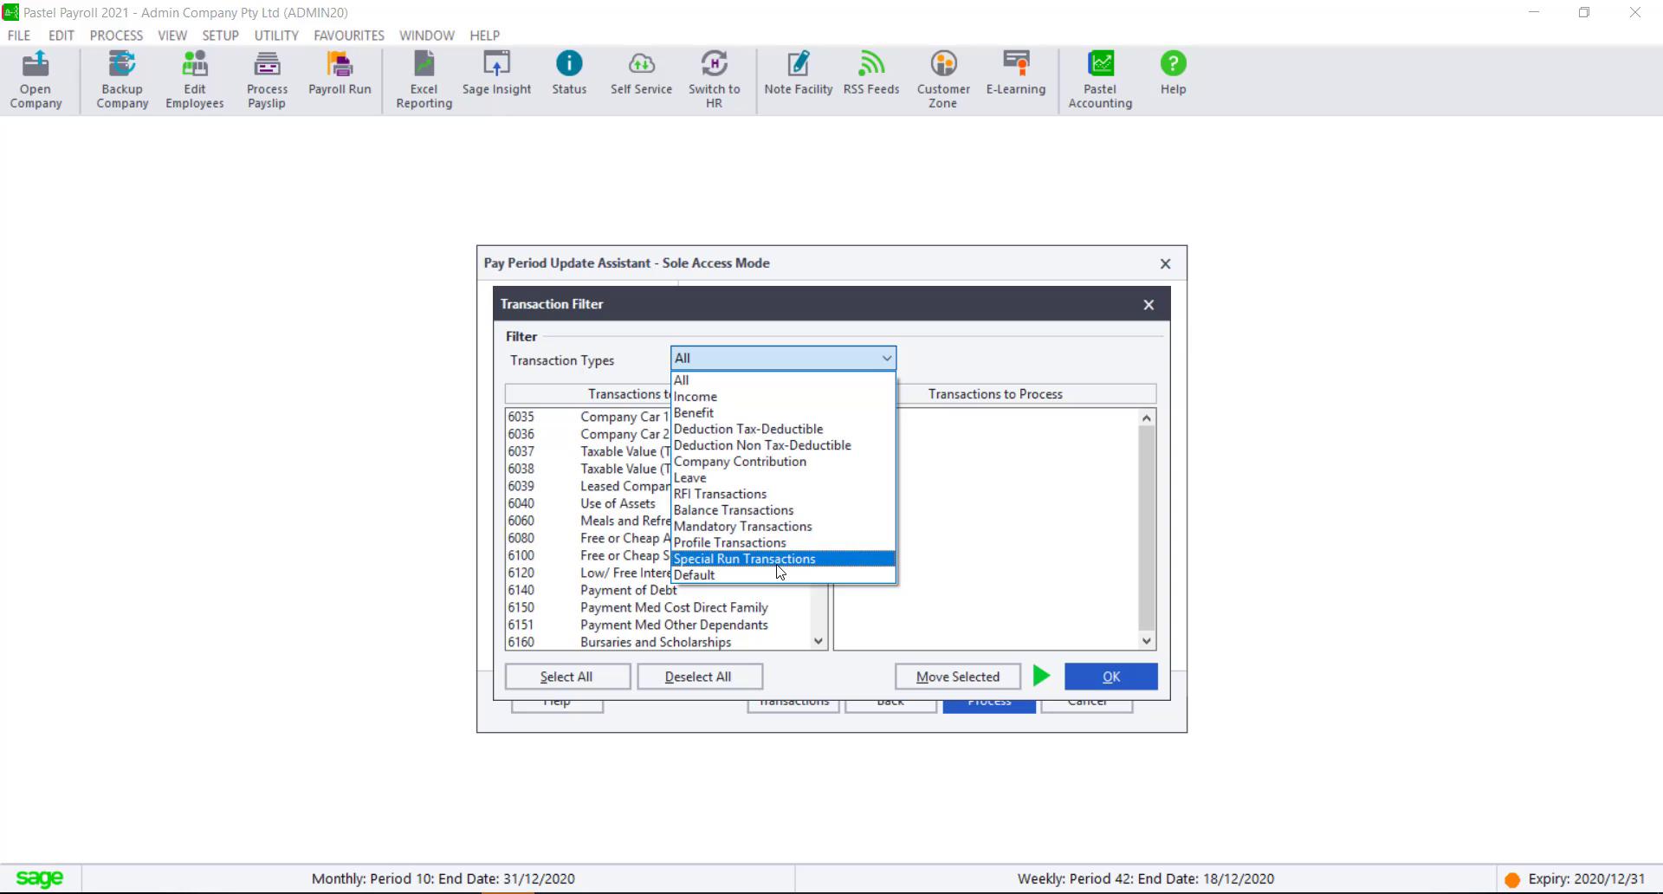
{"action": "left_click", "coordinate": [781, 565]}
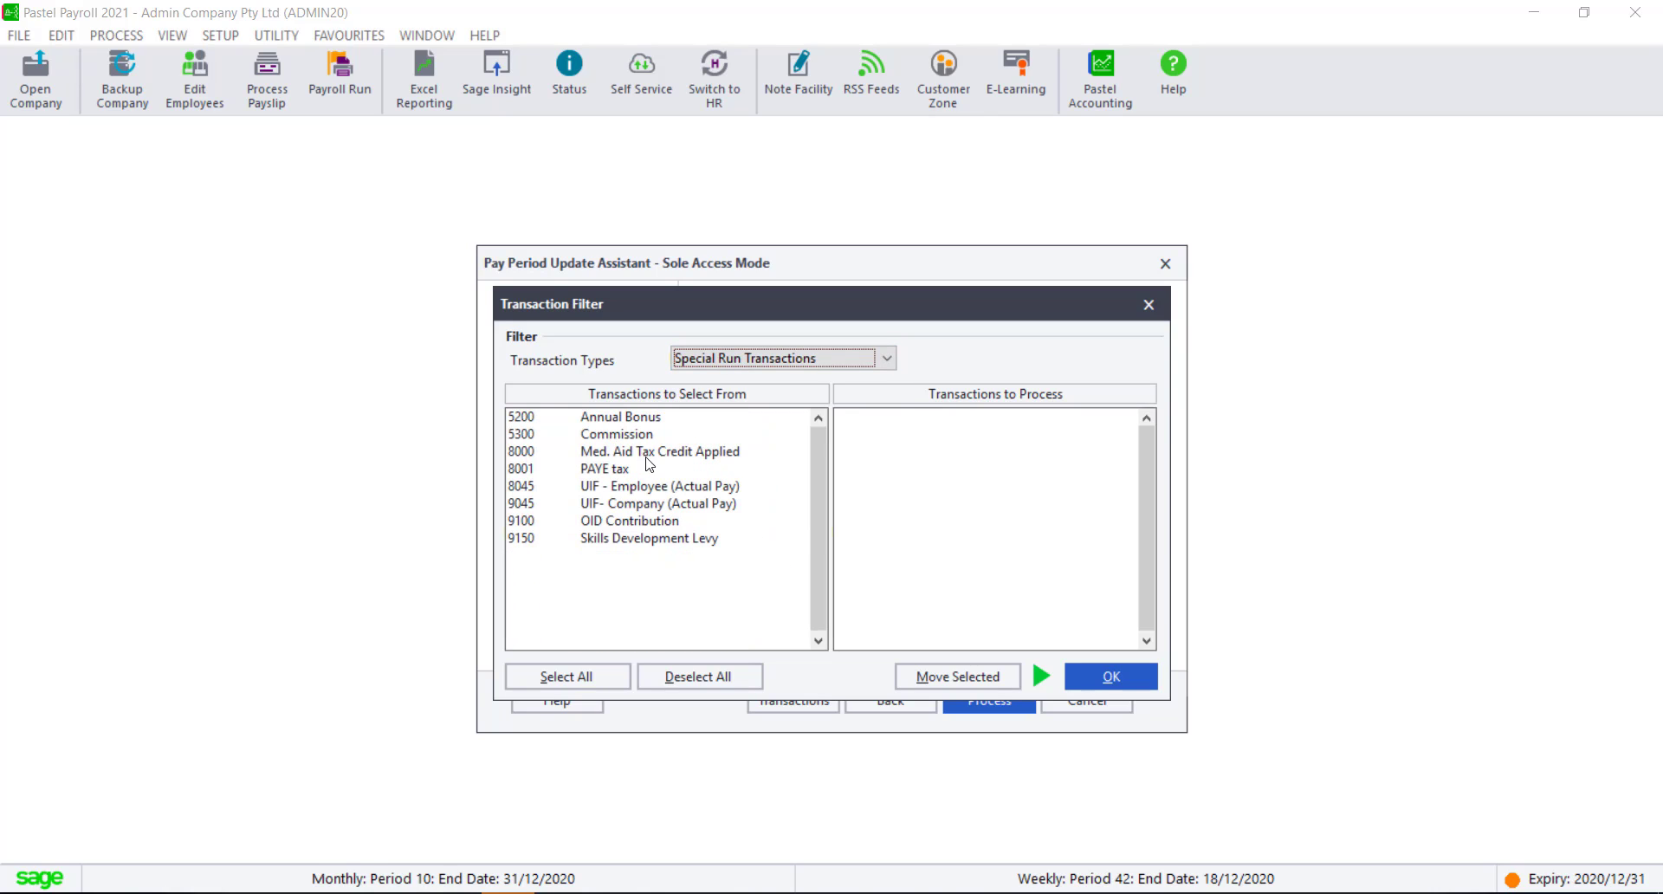
{"action": "left_click", "coordinate": [568, 676]}
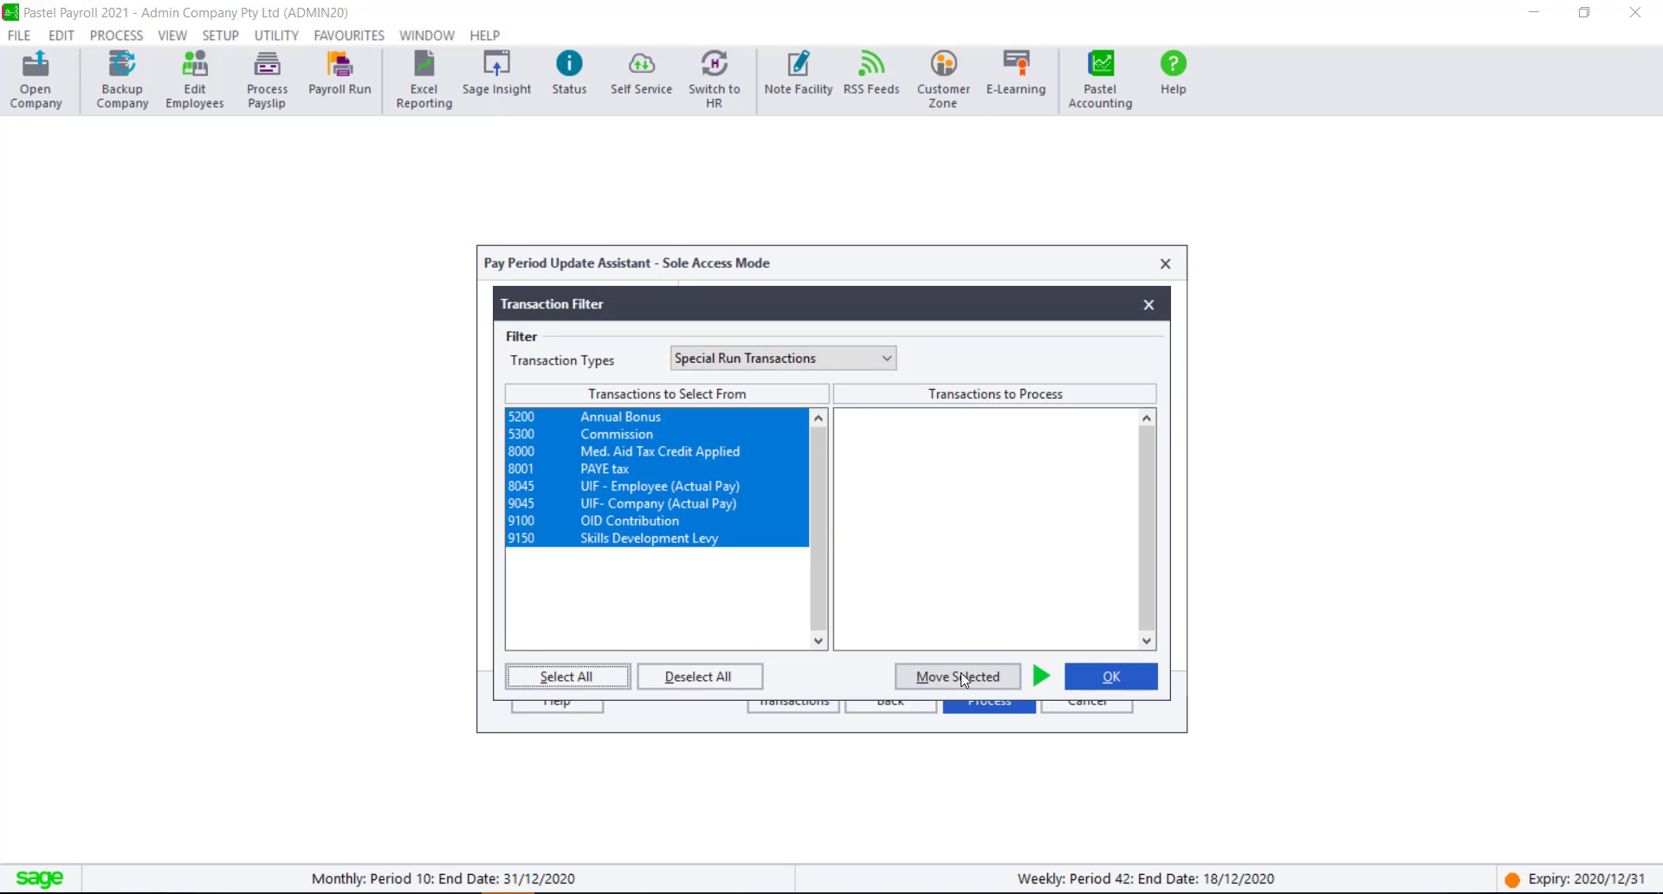
{"action": "left_click", "coordinate": [962, 677]}
Step: Remove Commission from the to-process list and reset the transaction type filter to All
{"action": "left_click", "coordinate": [954, 437]}
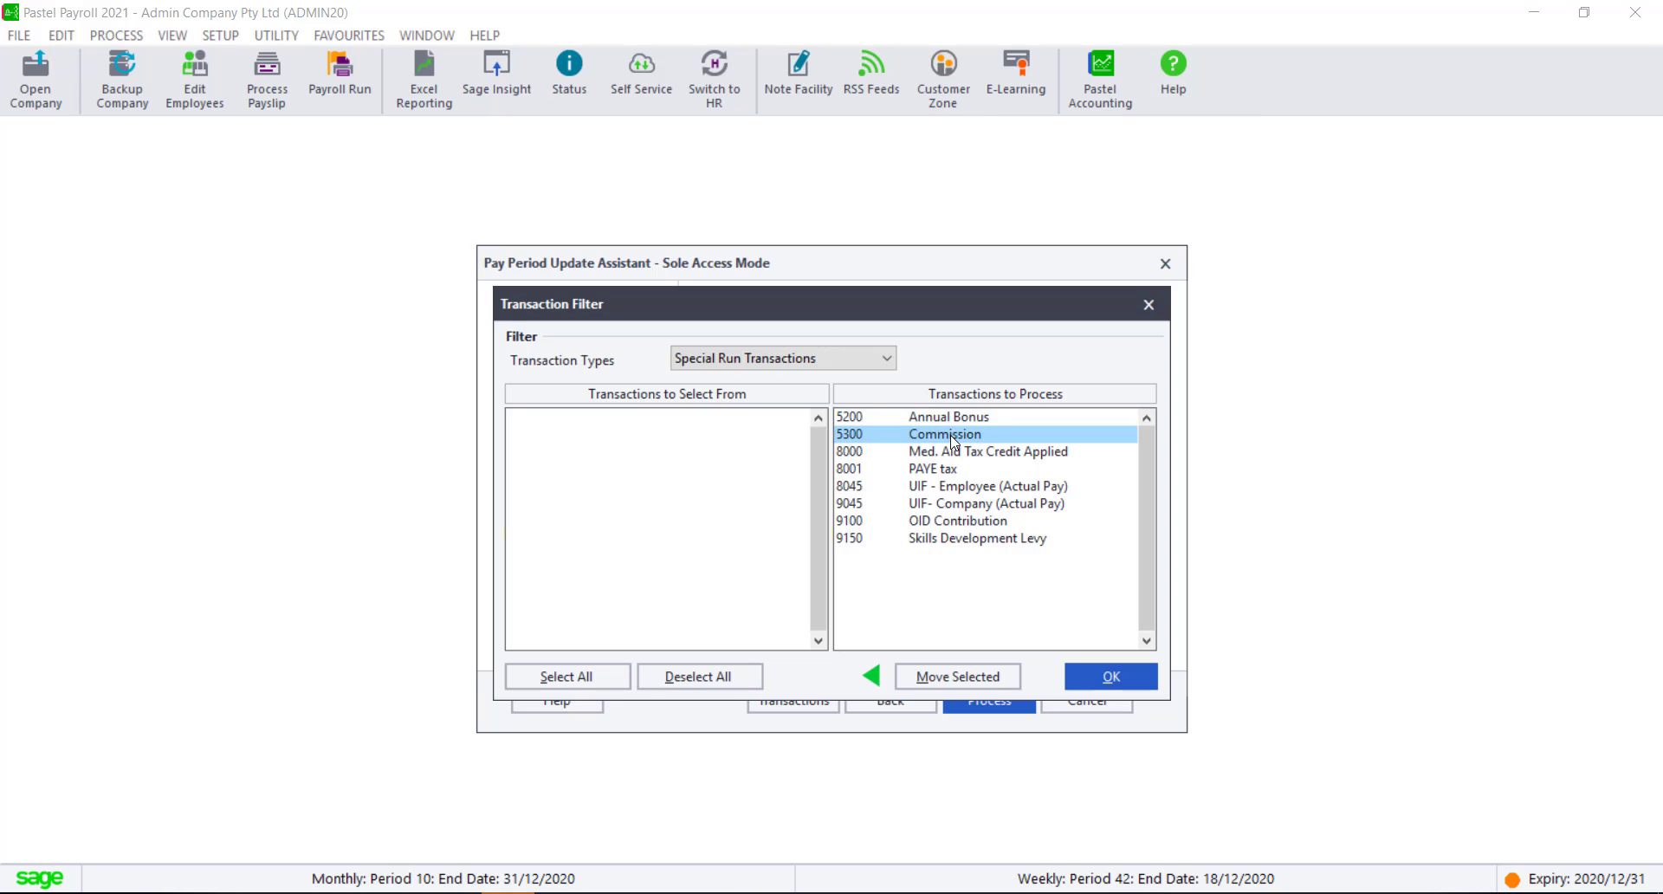
{"action": "double_click", "coordinate": [916, 433]}
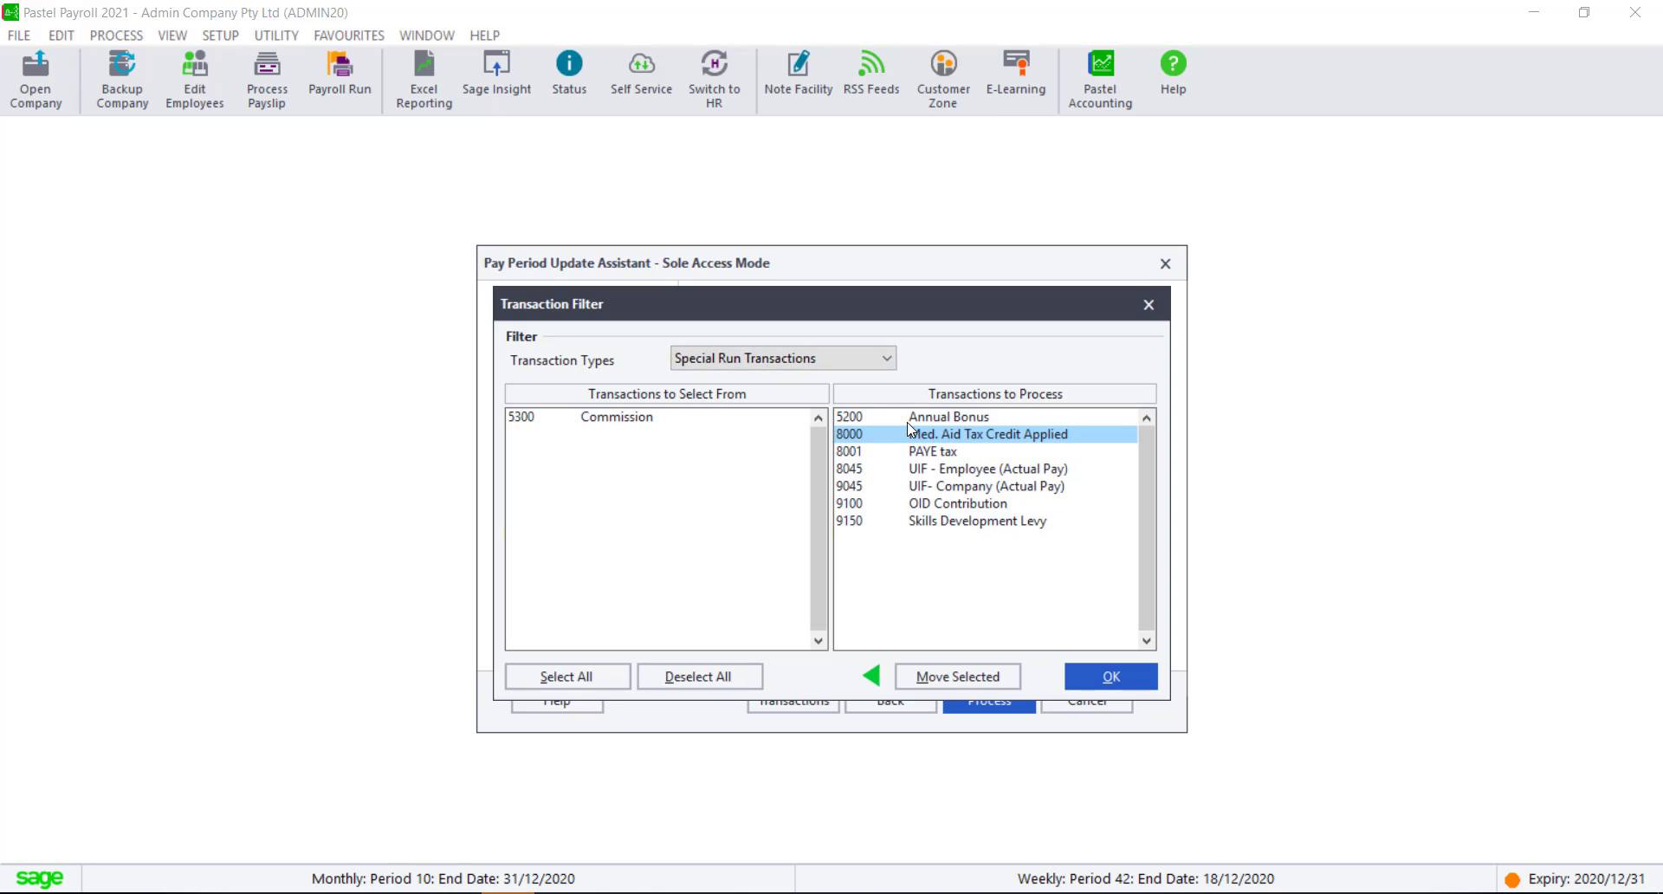
{"action": "left_click", "coordinate": [888, 364]}
{"action": "left_click", "coordinate": [842, 379]}
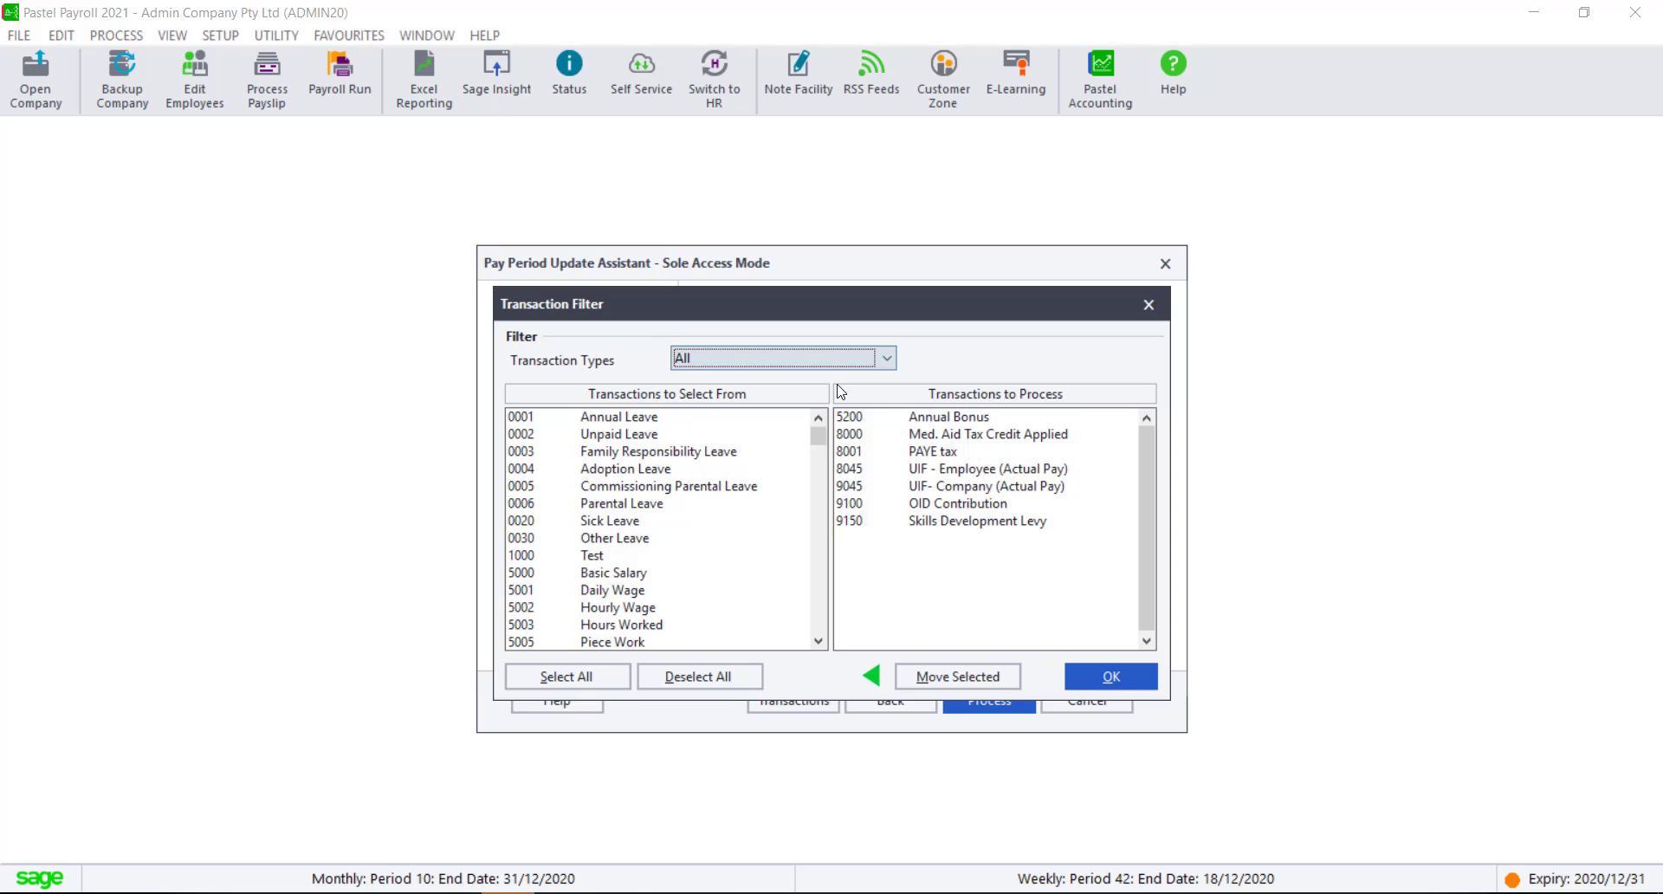